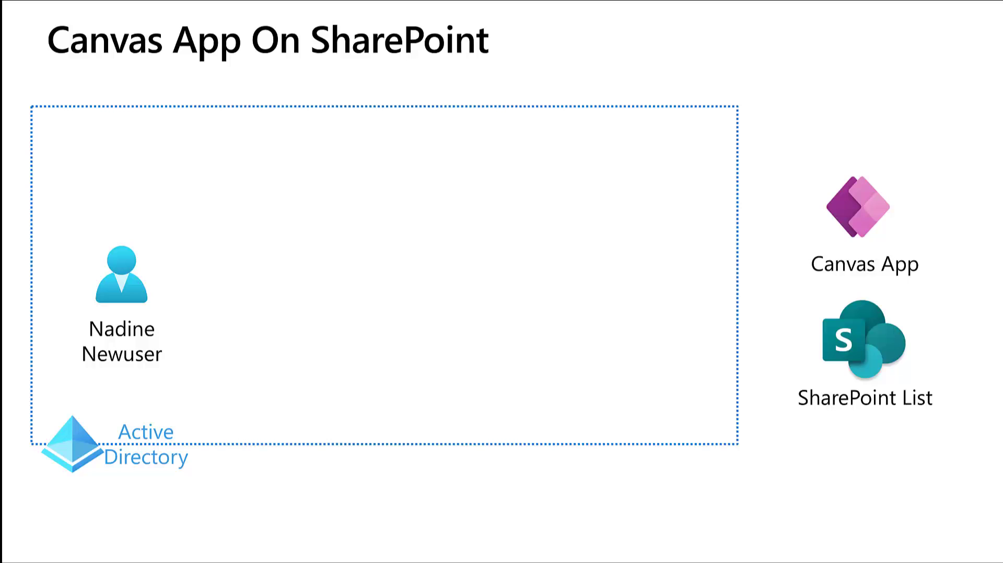
left_click_drag(755, 257, 838, 203)
left_click_drag(769, 381, 826, 352)
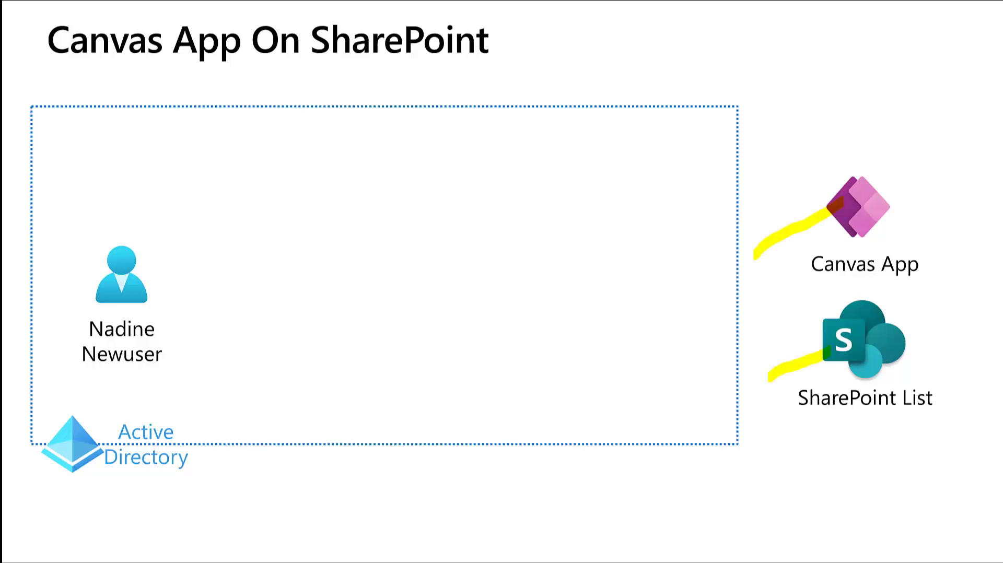
key("Right")
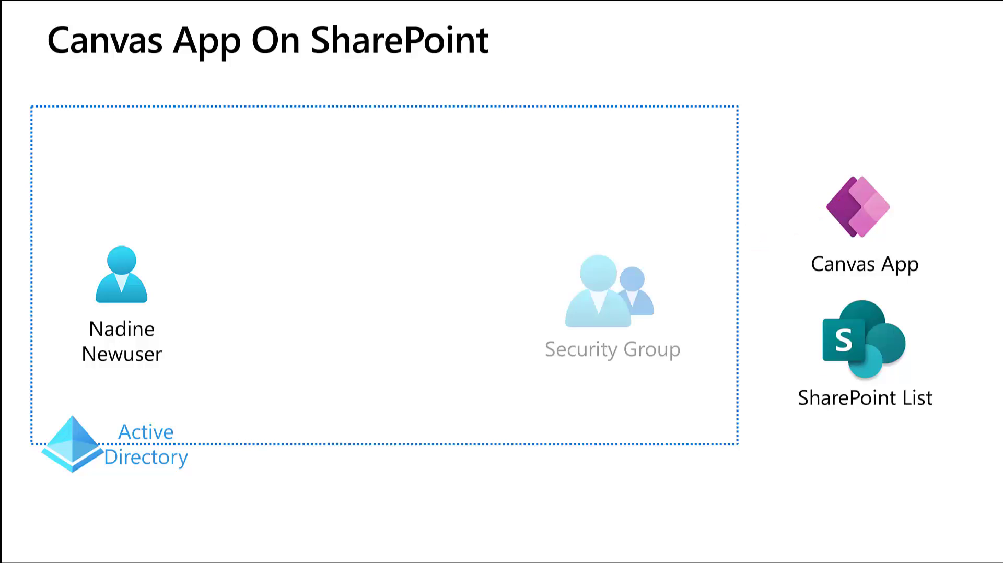
mouse_move(623, 234)
left_mouse_down()
mouse_move(598, 241)
mouse_move(639, 271)
mouse_move(531, 271)
left_mouse_up()
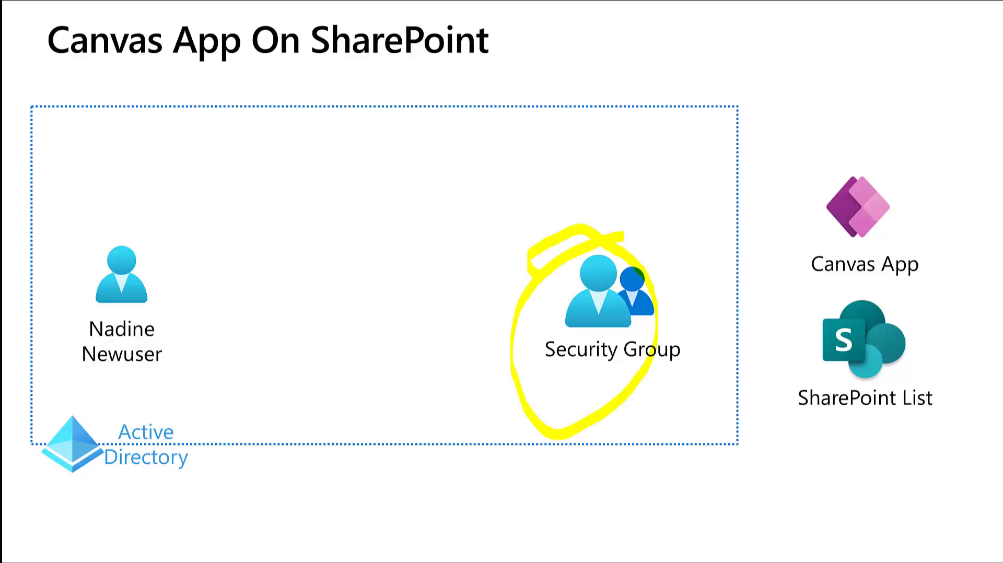
left_click_drag(635, 273, 601, 308)
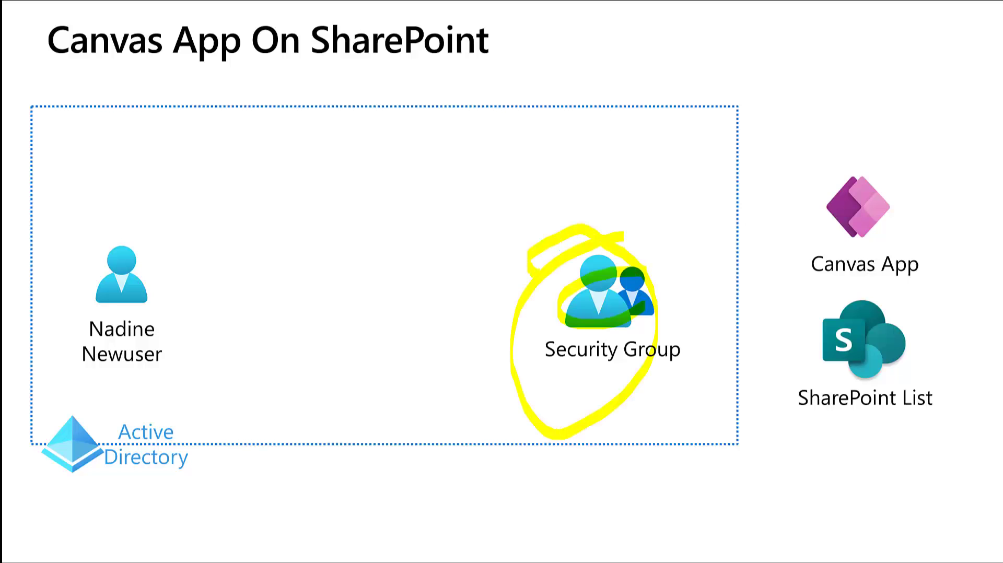
key("Right")
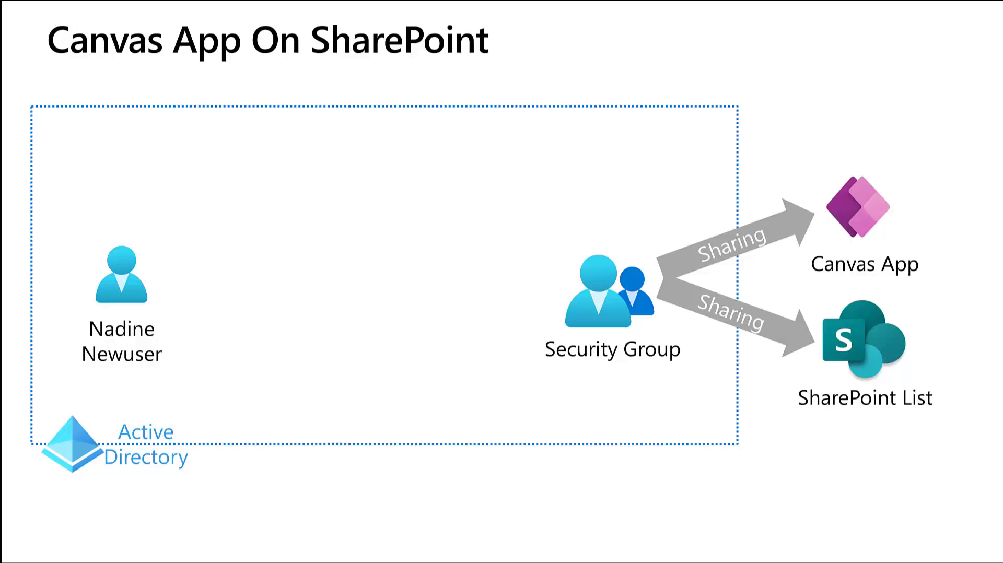
left_click_drag(905, 192, 869, 224)
mouse_move(846, 312)
left_mouse_down()
mouse_move(867, 420)
mouse_move(878, 344)
left_mouse_up()
key("Right")
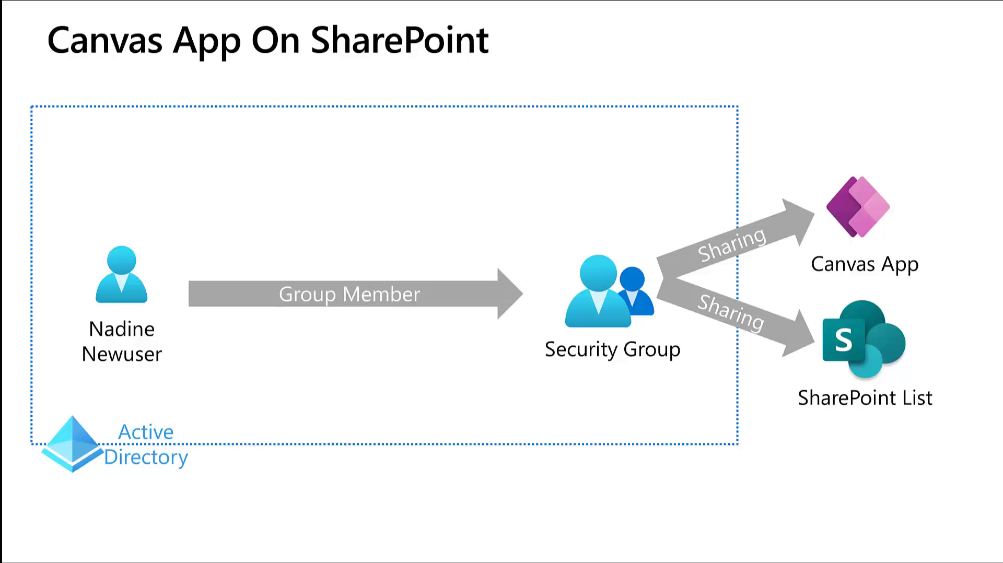
mouse_move(144, 239)
left_mouse_down()
mouse_move(128, 345)
mouse_move(142, 250)
left_mouse_up()
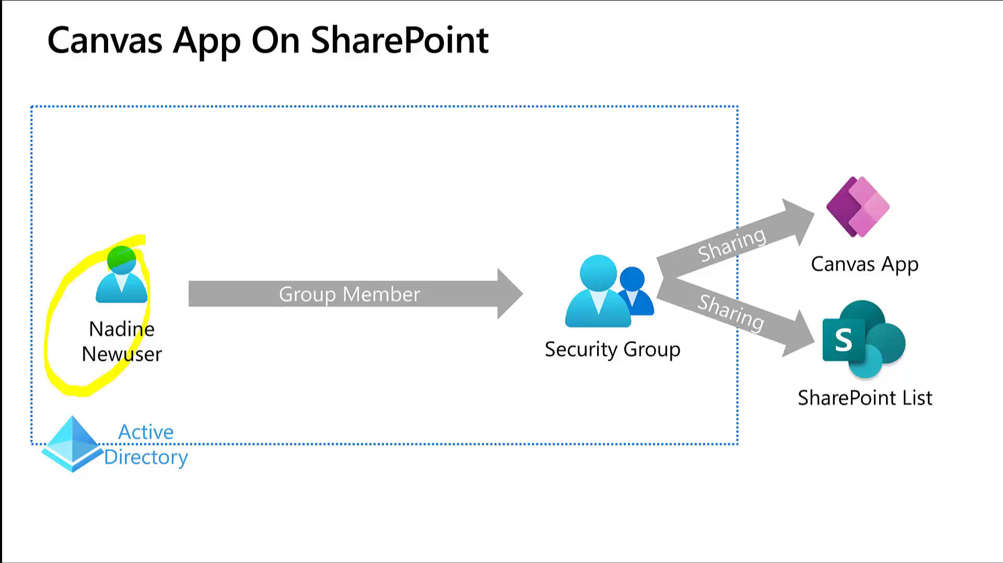
left_click_drag(533, 429, 635, 386)
mouse_move(883, 152)
left_mouse_down()
mouse_move(812, 178)
mouse_move(902, 168)
mouse_move(779, 138)
left_mouse_up()
key("e")
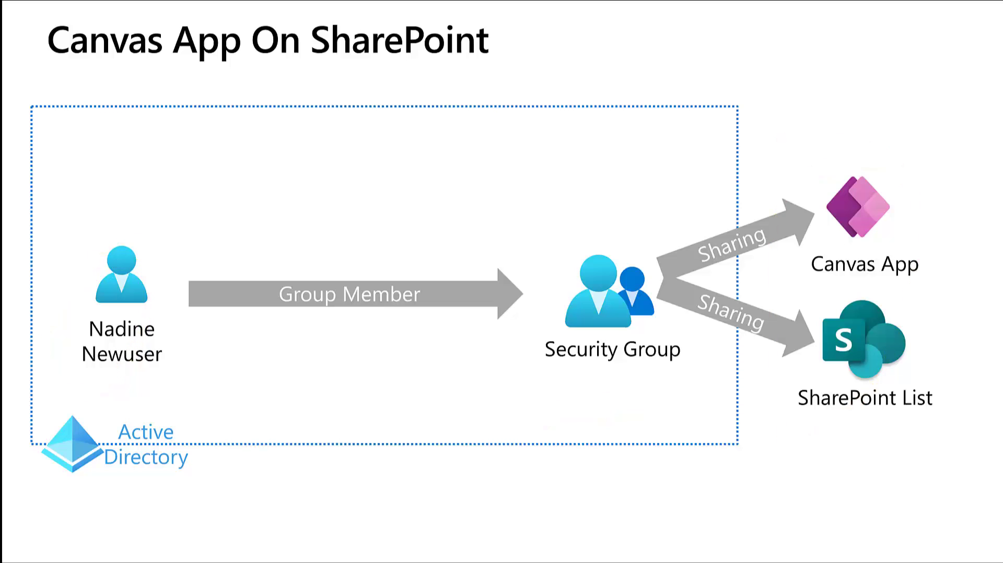
key("Right")
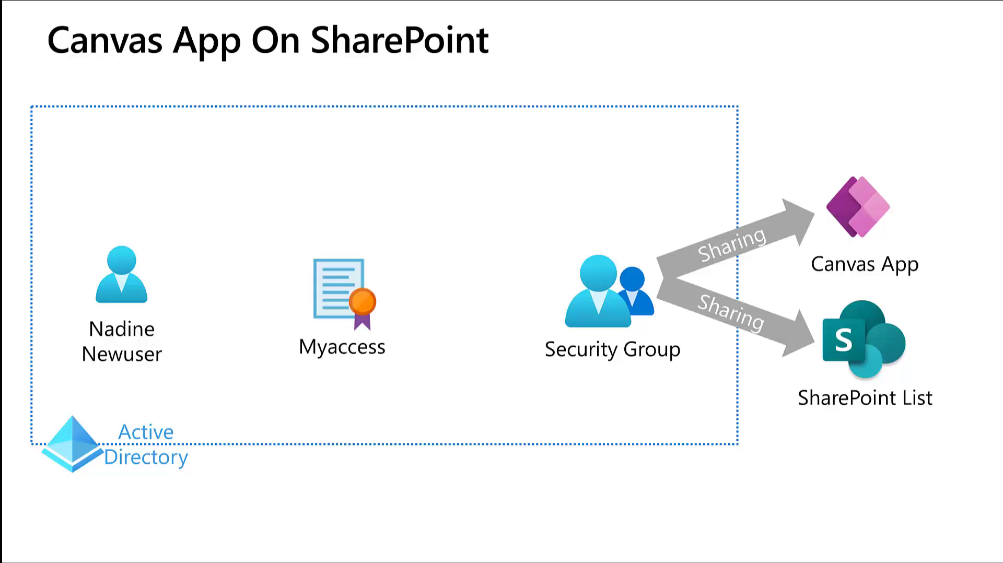
key("Right")
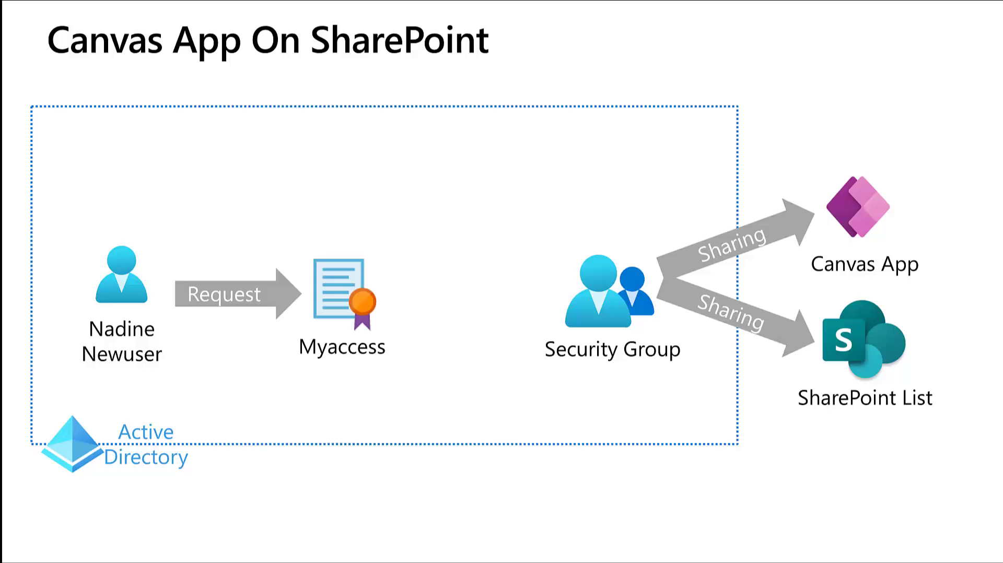
key("Right")
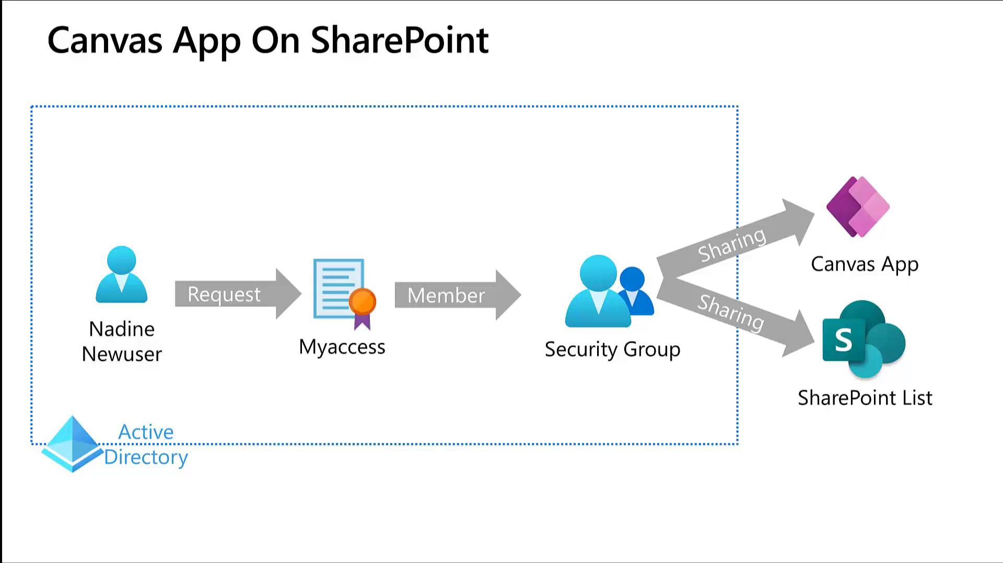
mouse_move(279, 256)
left_mouse_down()
mouse_move(291, 236)
mouse_move(237, 241)
left_mouse_up()
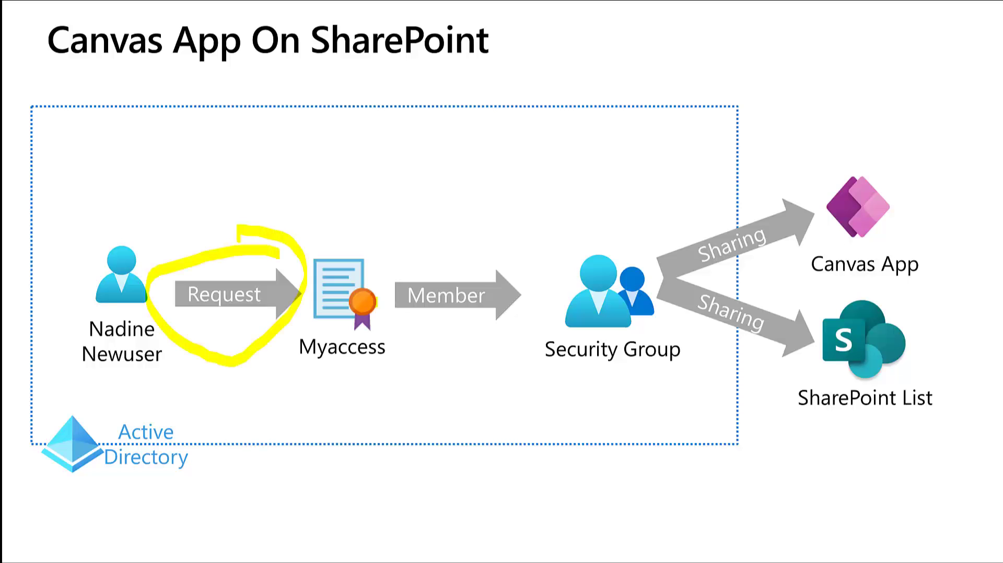
left_click_drag(377, 302, 682, 284)
mouse_move(815, 192)
left_mouse_down()
mouse_move(871, 94)
mouse_move(844, 107)
left_mouse_up()
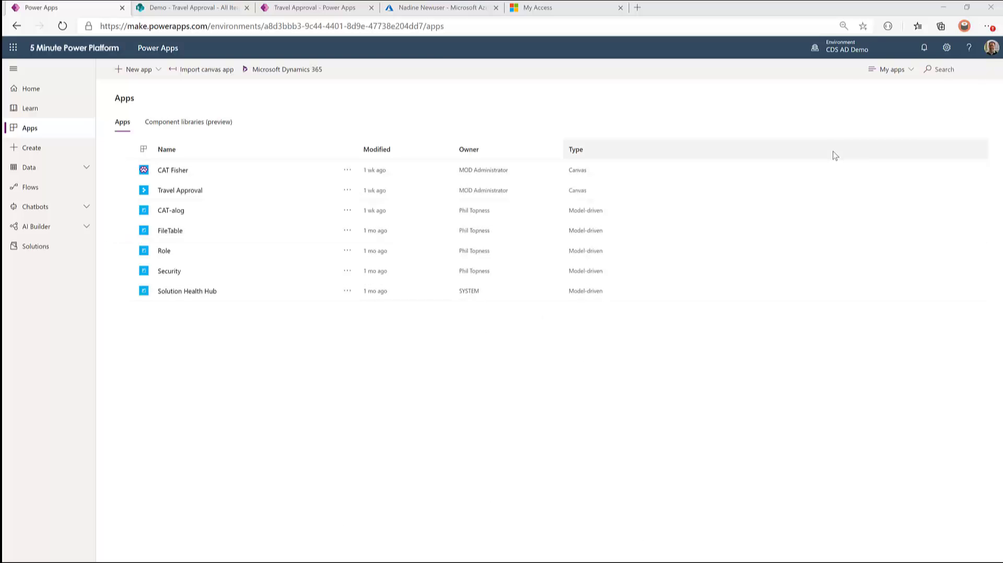
Look over the new user's Office home page, the Travel Approval SharePoint list and the Travel Approval canvas app
key("alt+Tab")
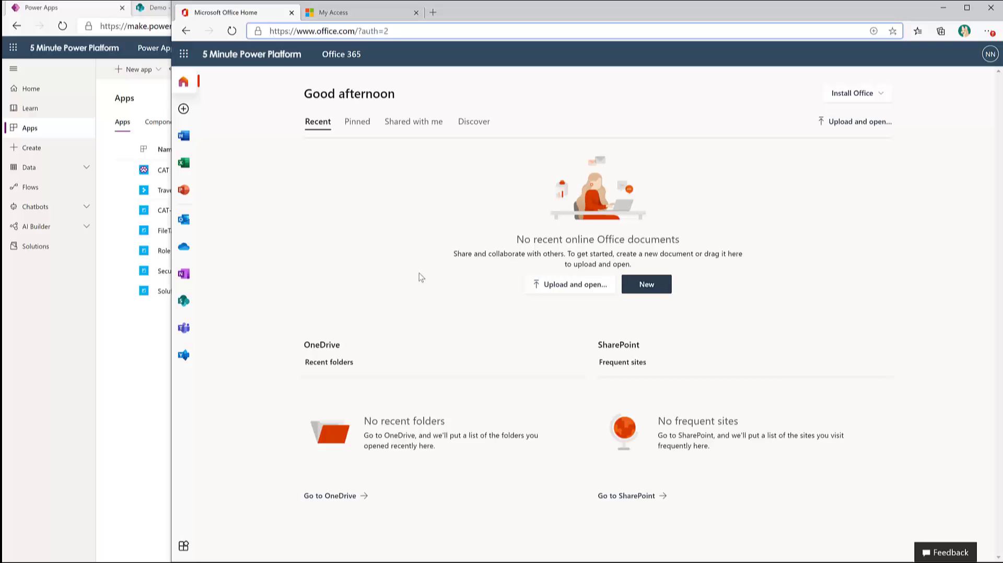
left_click(146, 440)
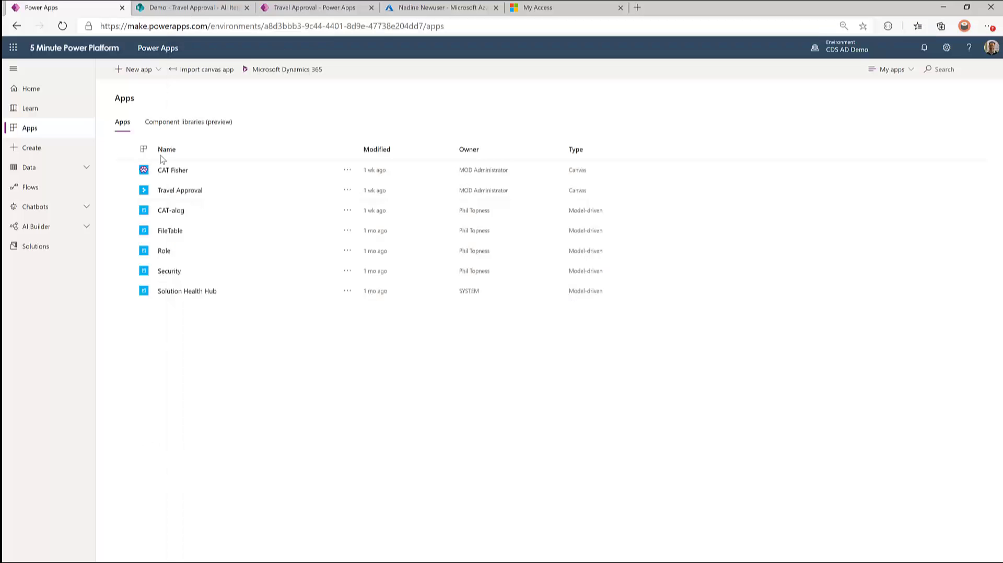
left_click(198, 7)
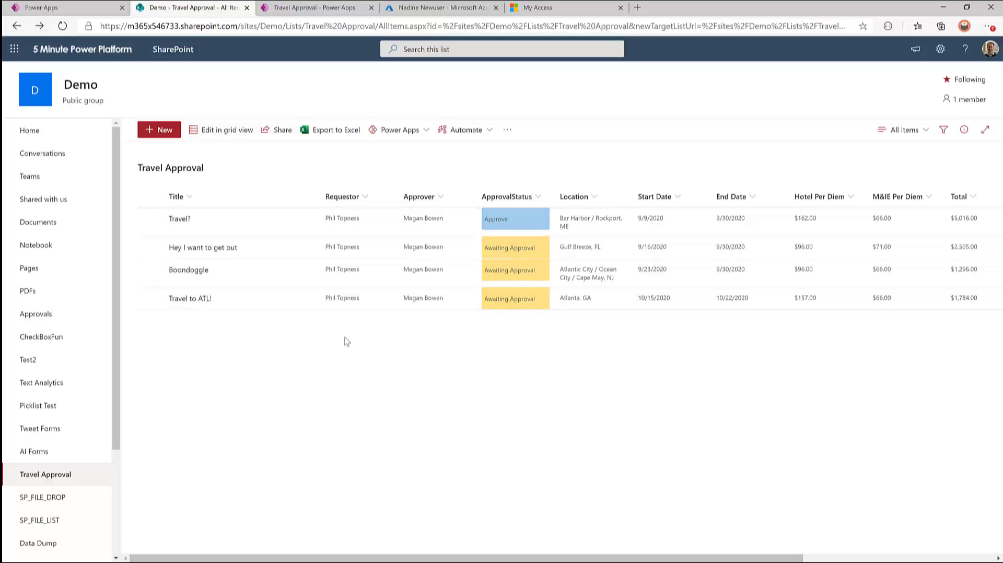
left_click(313, 8)
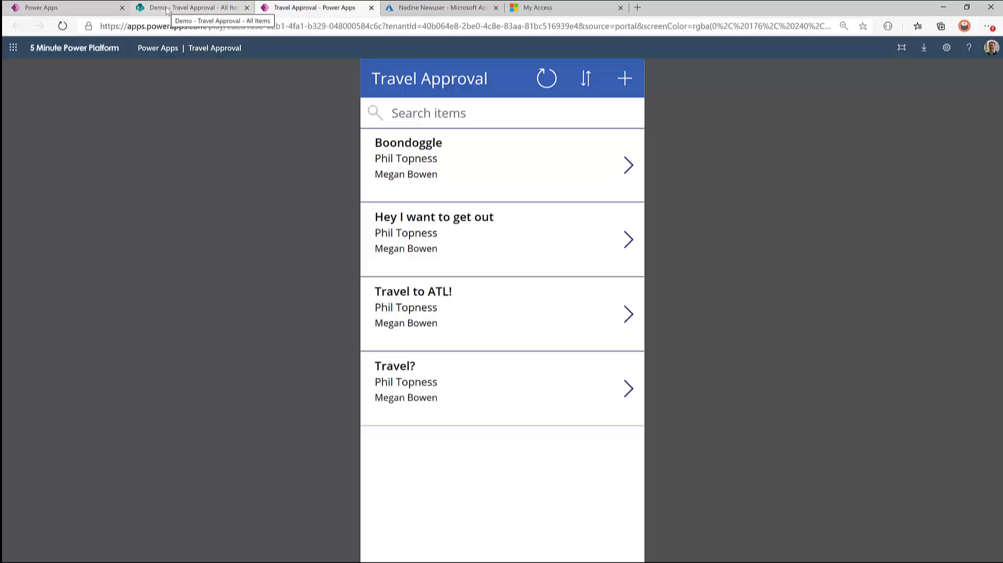
Copy the Travel Approval SharePoint list's address and open it in the new user's browser session to test access
left_click(230, 9)
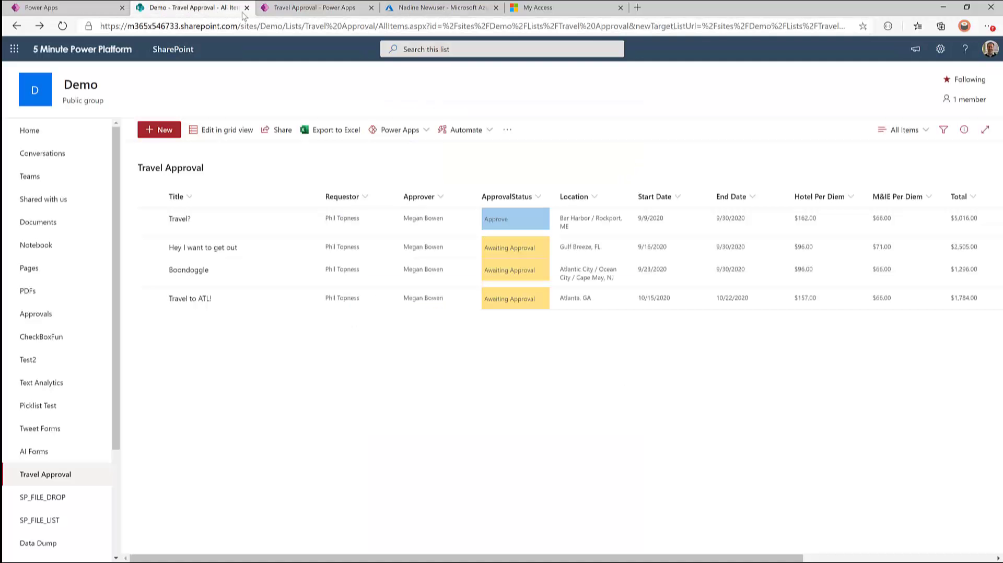
left_click(257, 27)
key("ctrl+c")
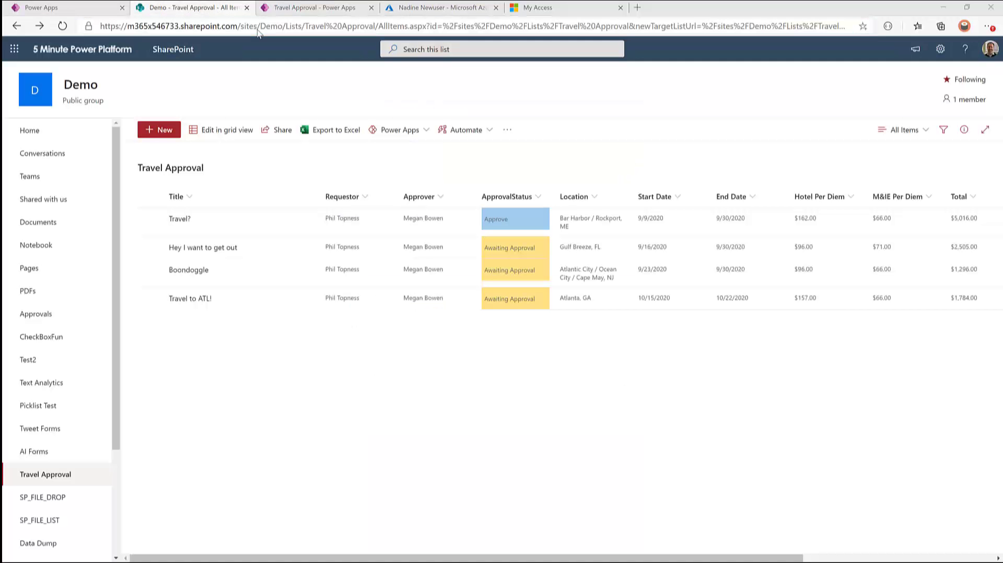
key("alt+Tab")
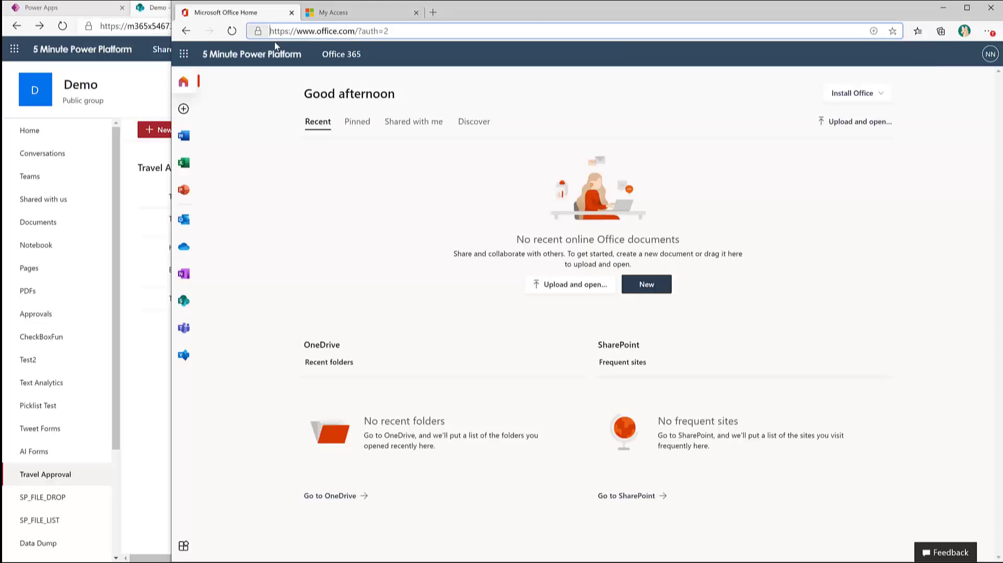
key("ctrl+t")
key("ctrl+v")
key("Return")
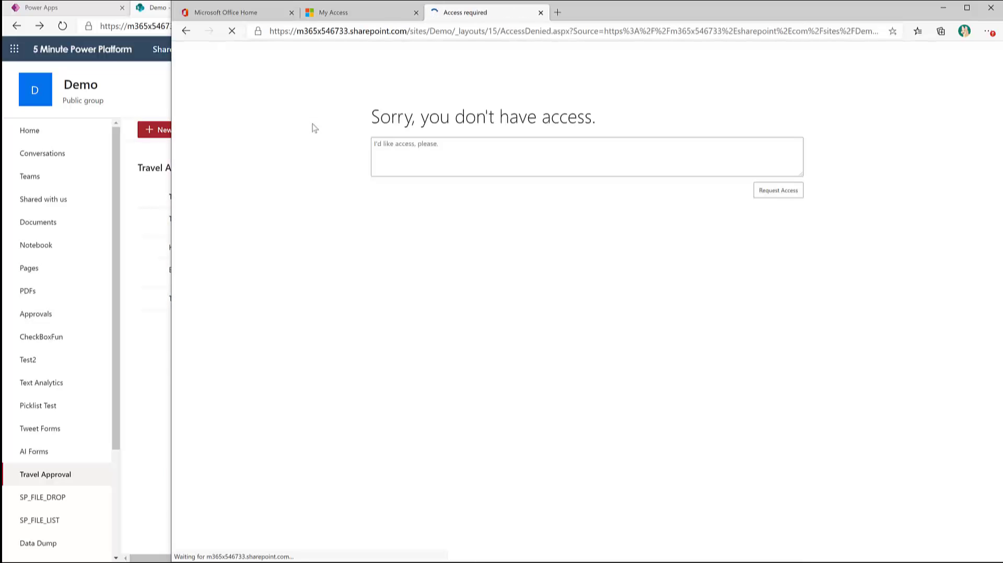
Open the Travel Approval canvas app's address in the new user's browser session to test access
left_click(154, 225)
left_click(323, 8)
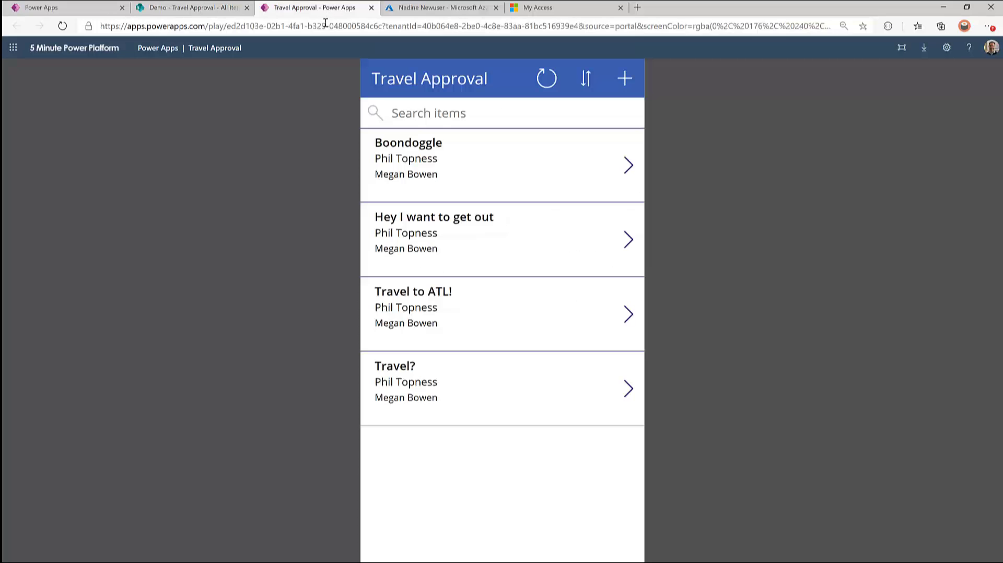
key("alt+Tab")
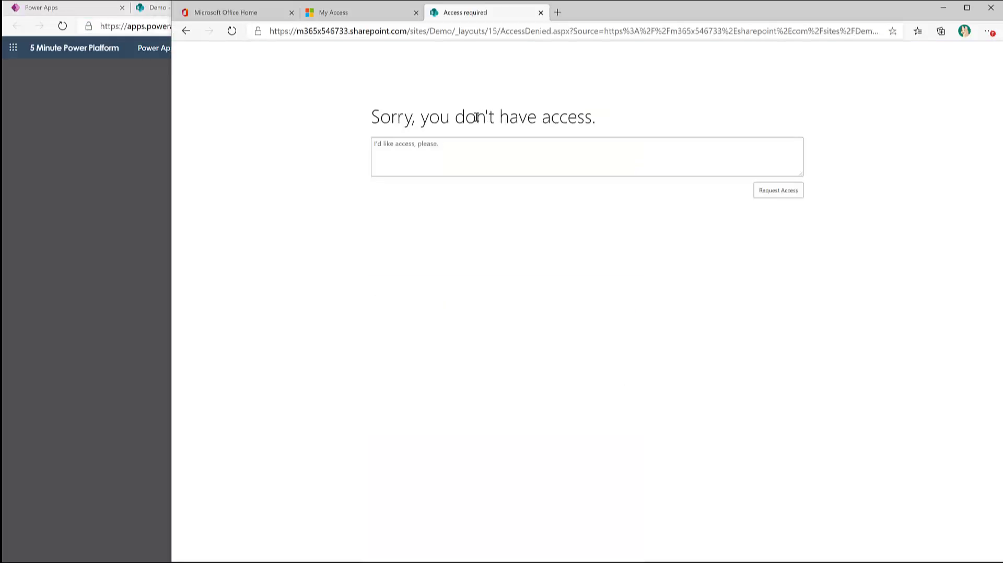
key("ctrl+t")
key("ctrl+v")
key("Return")
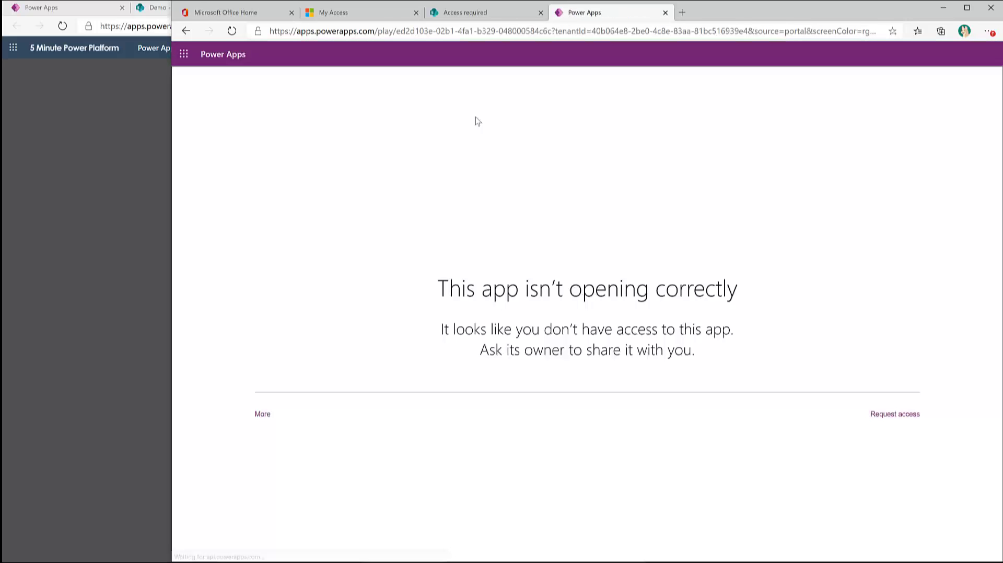
Check the new user's group memberships and licenses in the Azure portal
left_click(141, 168)
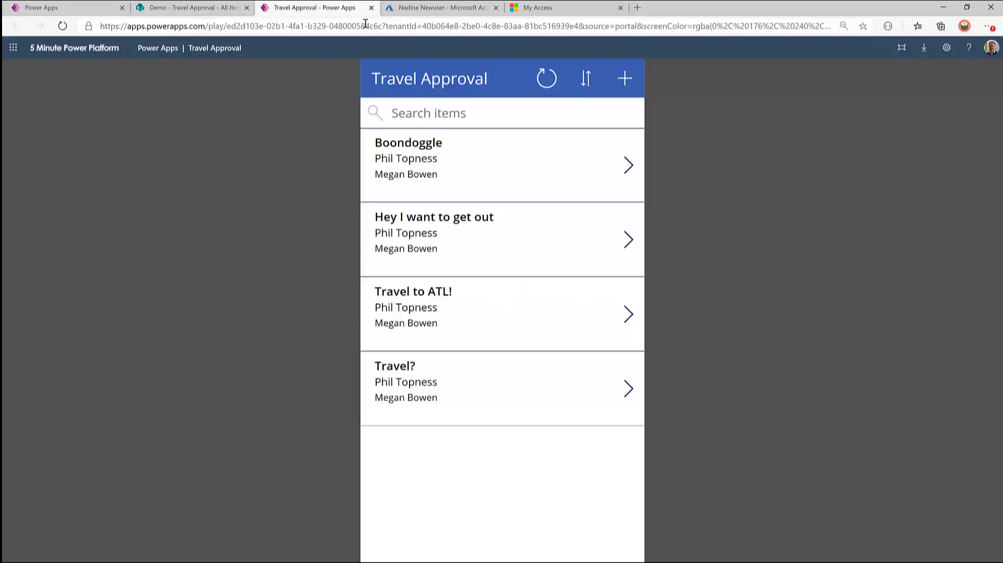
left_click(408, 11)
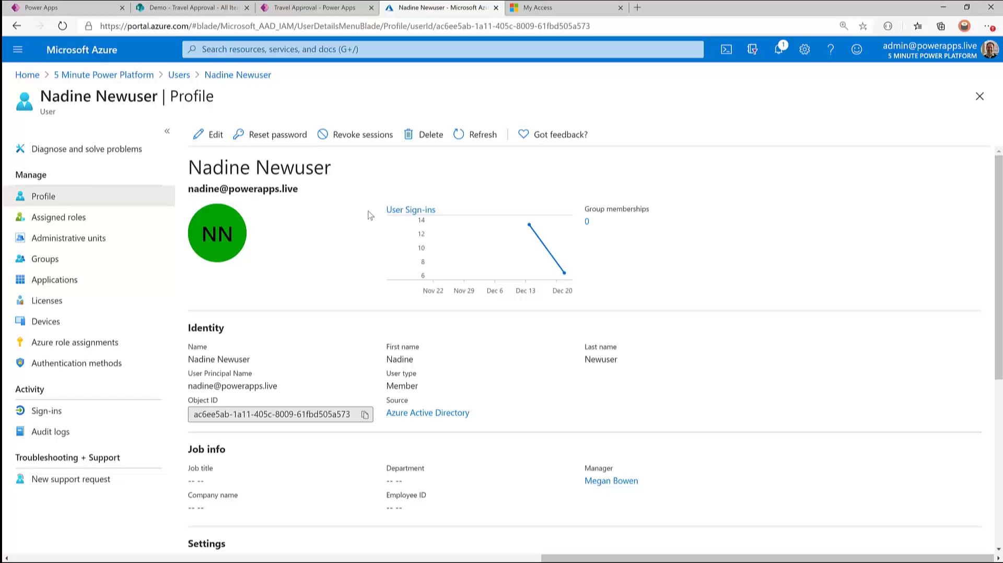
left_click(68, 259)
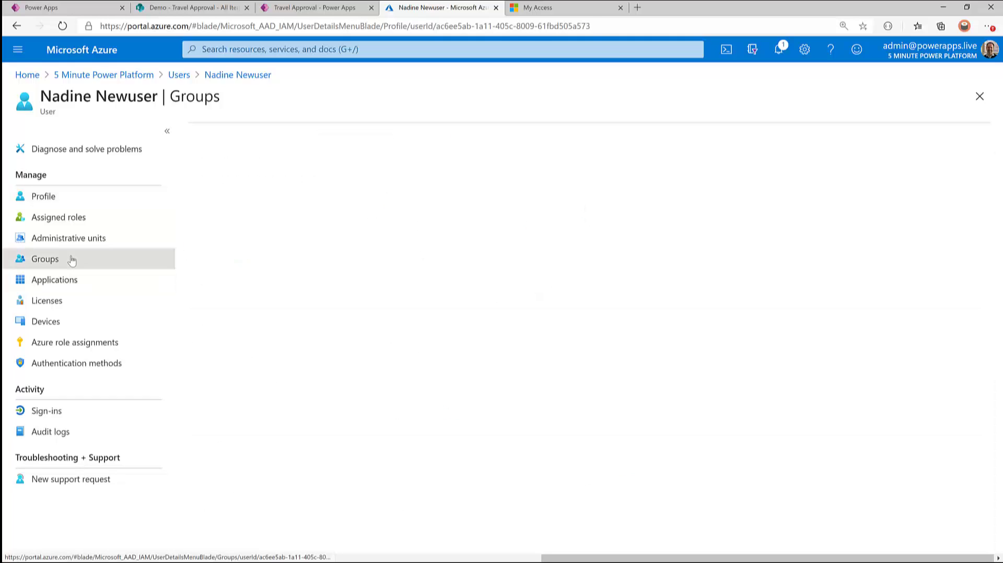
left_click(48, 299)
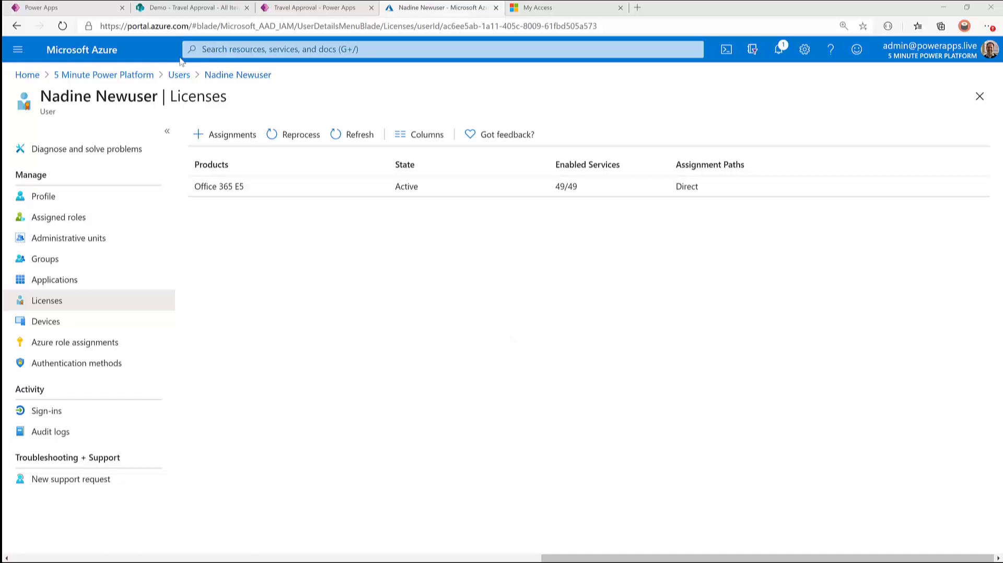
Create a security group named "Travel App Access" with assigned membership in the 5 Minute Power Platform directory
left_click(146, 75)
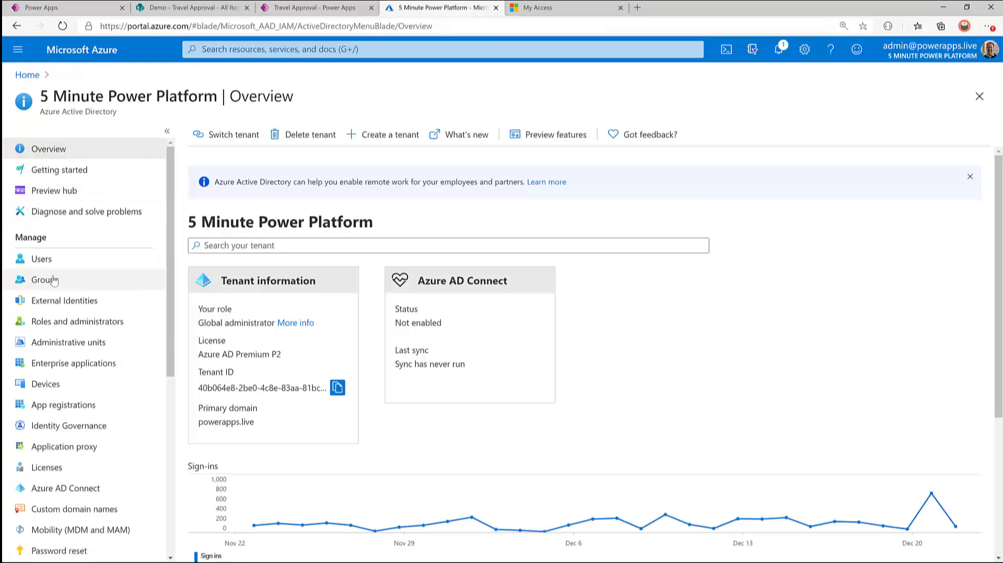
left_click(47, 280)
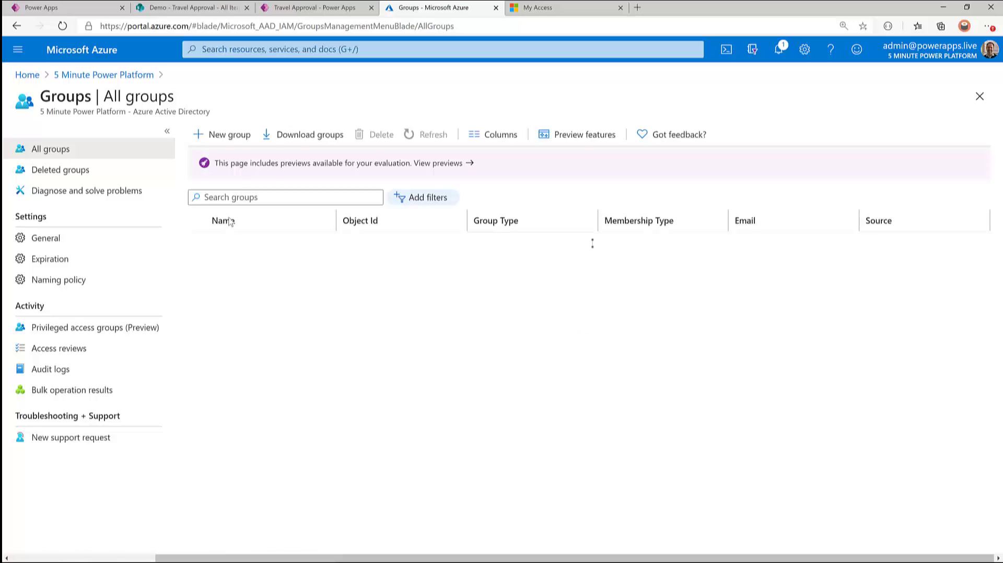
left_click(237, 136)
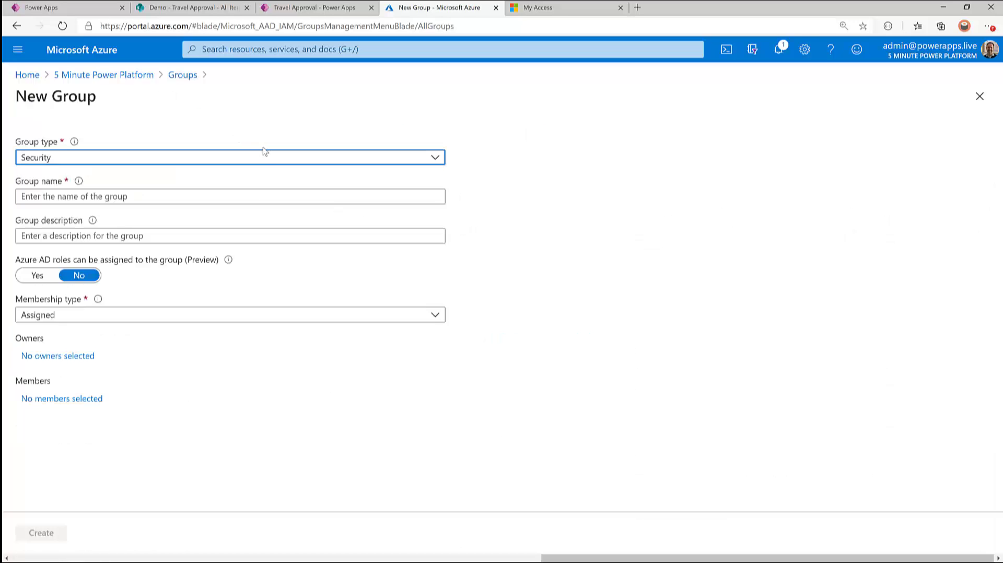
left_click(201, 202)
type("Tr")
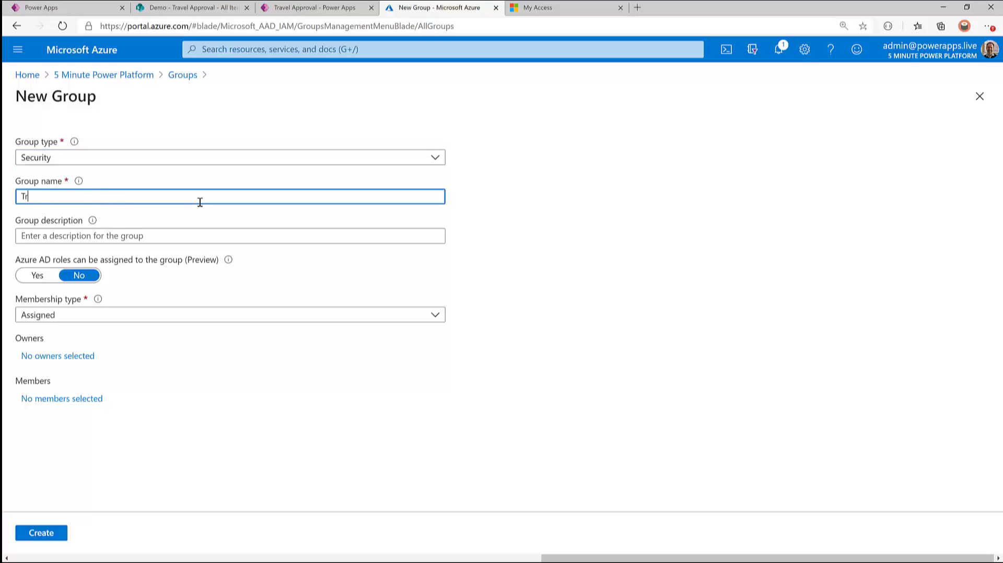
type("avel App Access")
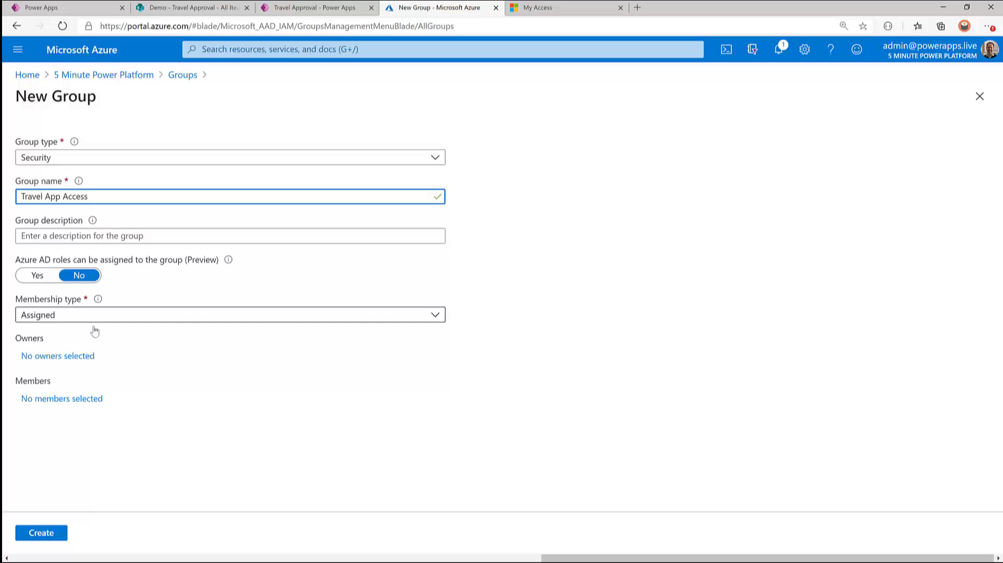
left_click(42, 535)
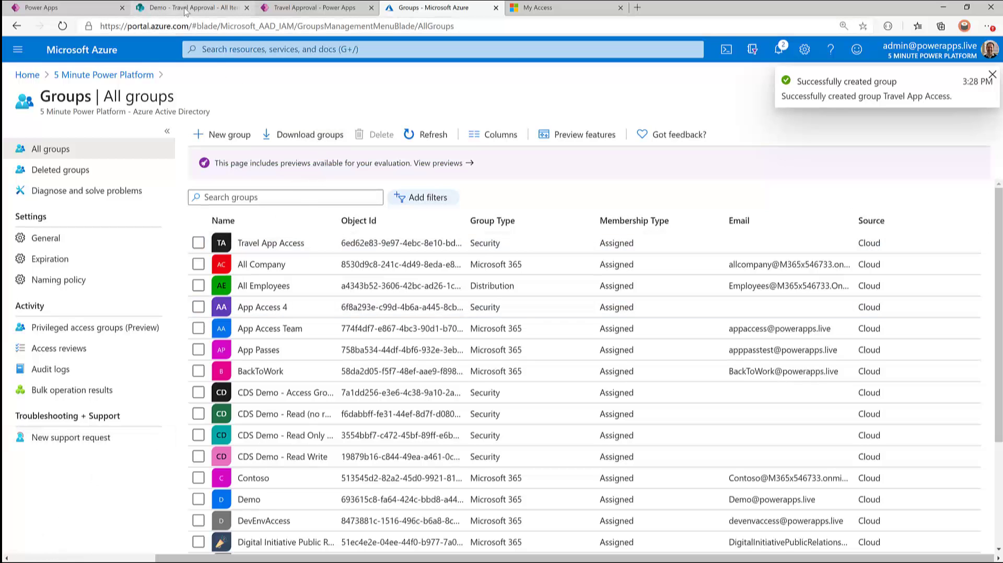
Share the Travel Approval canvas app with the Travel App Access group as a user, without sending an email invitation
left_click(70, 12)
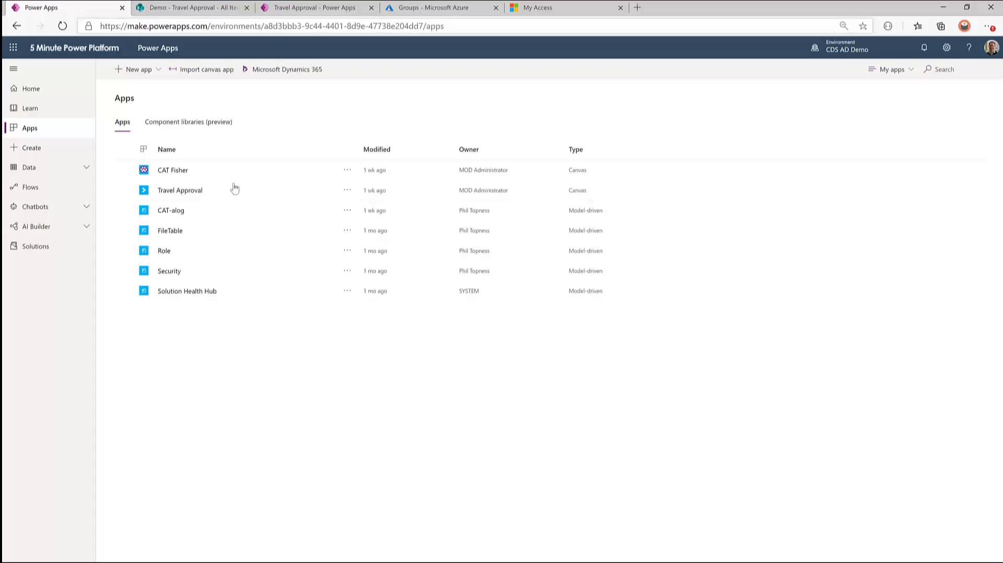
left_click(349, 192)
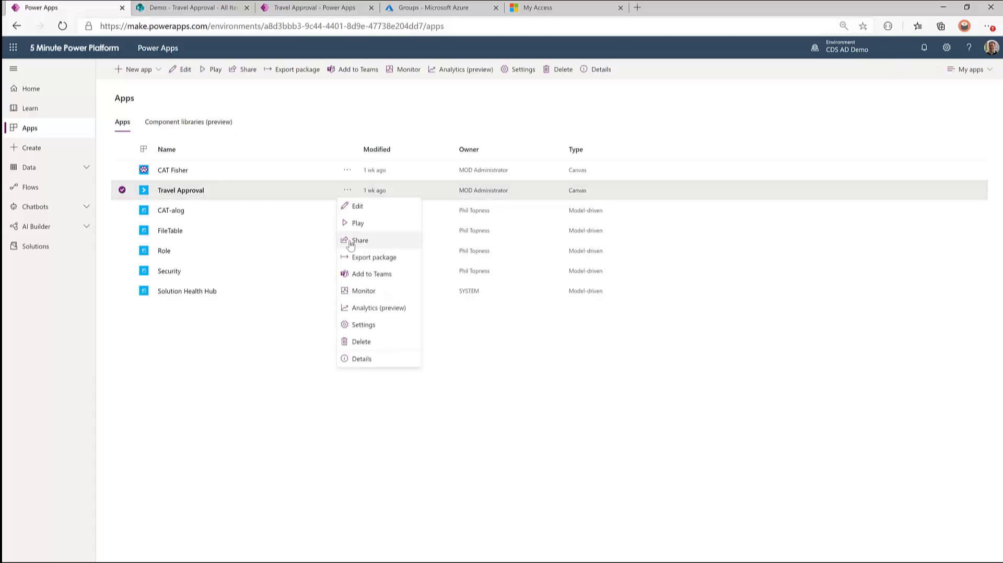
left_click(384, 235)
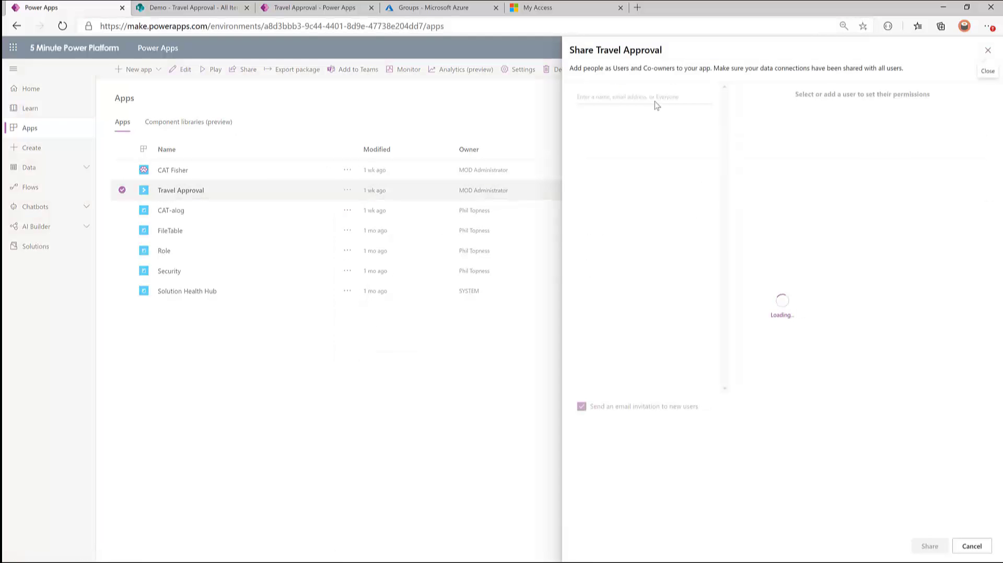
left_click(655, 97)
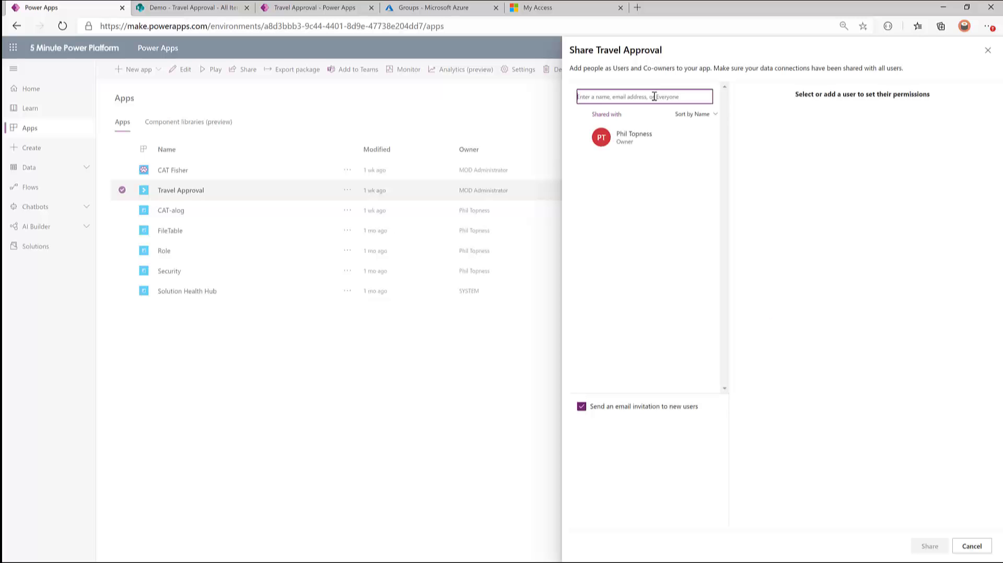
type("travel")
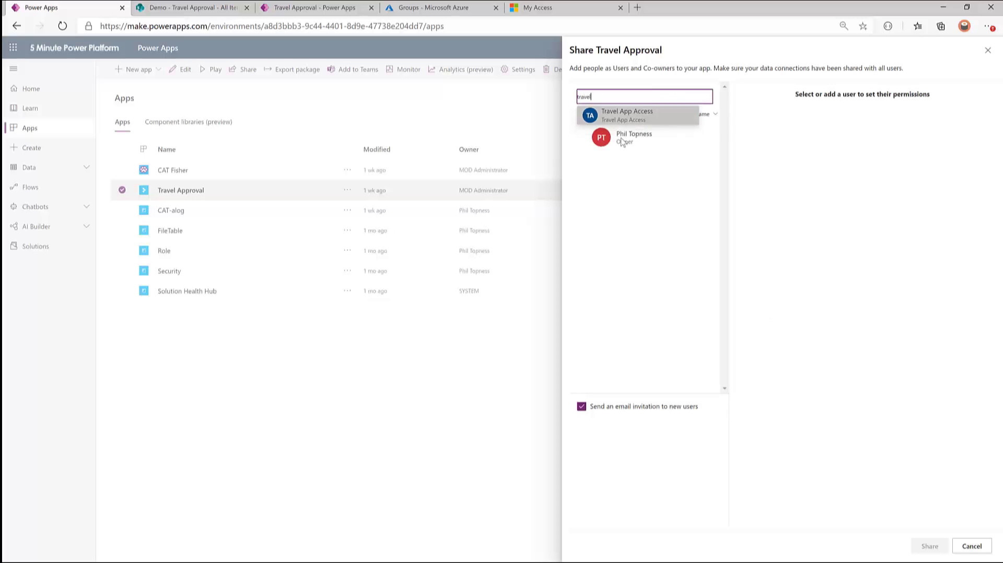
left_click(642, 113)
left_click(581, 406)
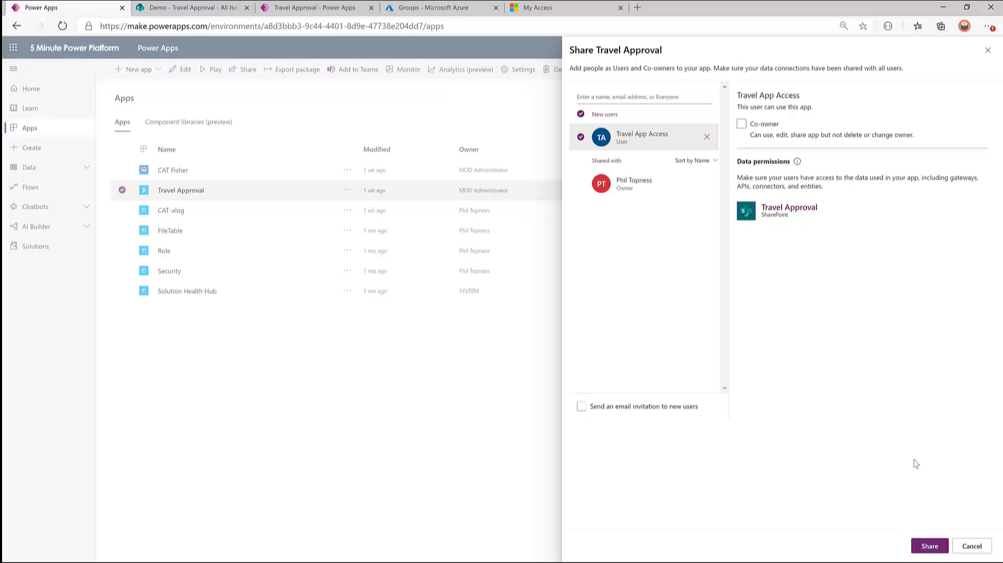
left_click(925, 548)
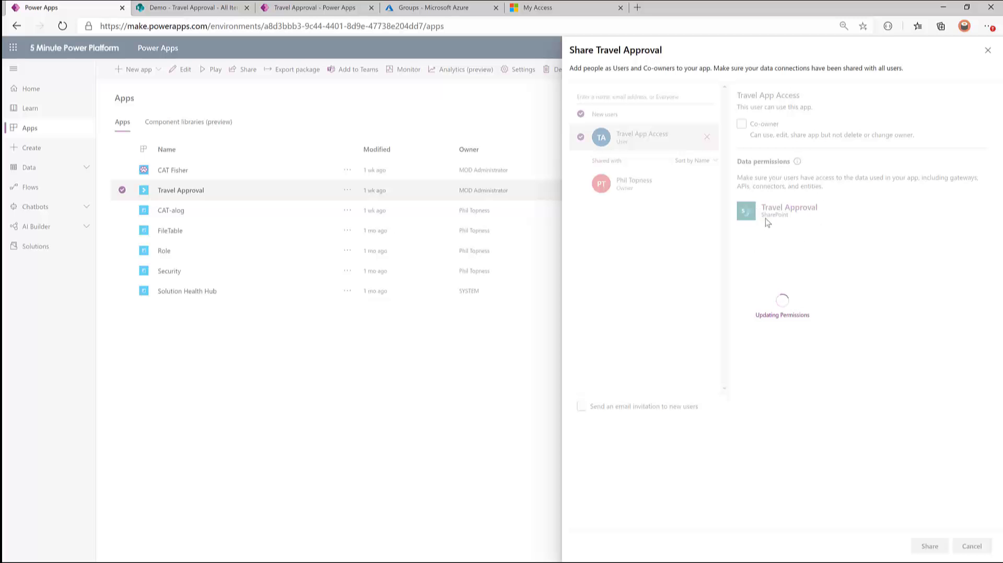
left_click(346, 425)
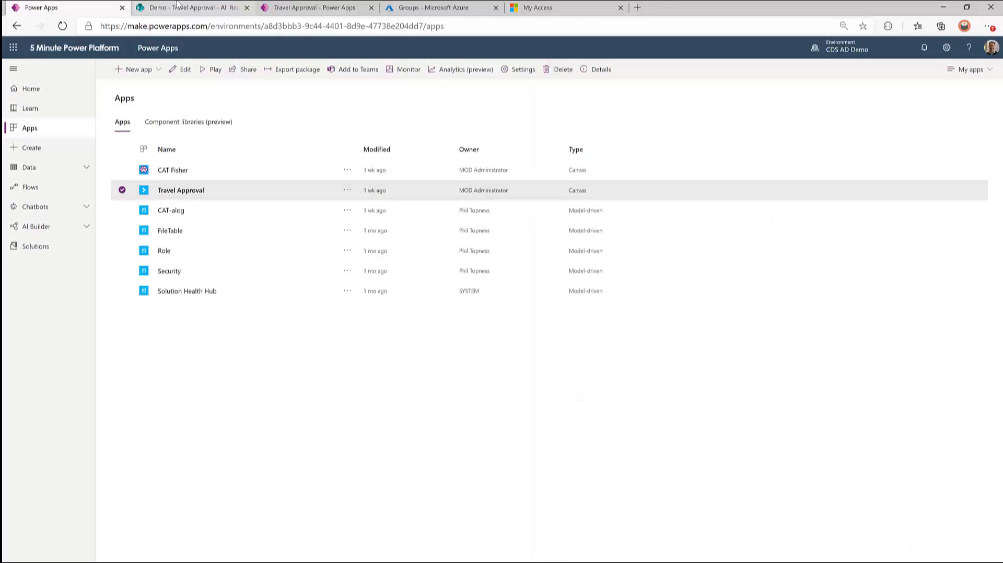
Open the permissions page for the Travel Approval SharePoint list from its list settings
left_click(177, 7)
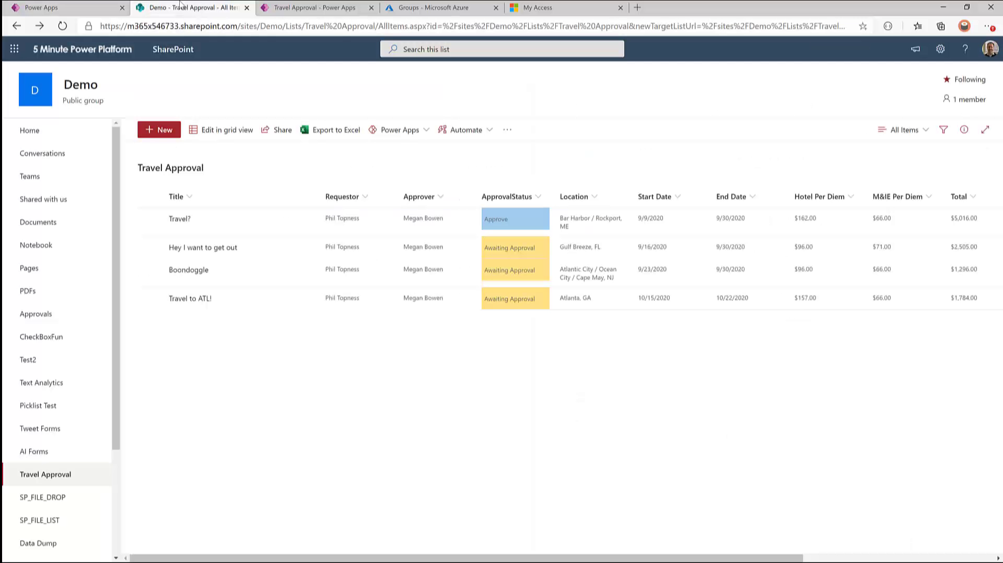
left_click(942, 50)
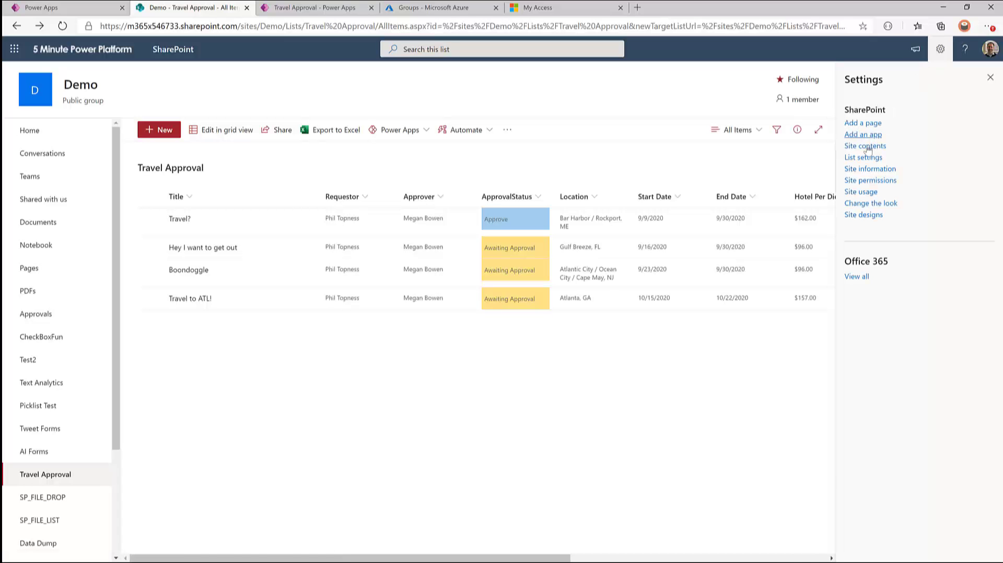
left_click(864, 157, "ctrl")
left_click(284, 7)
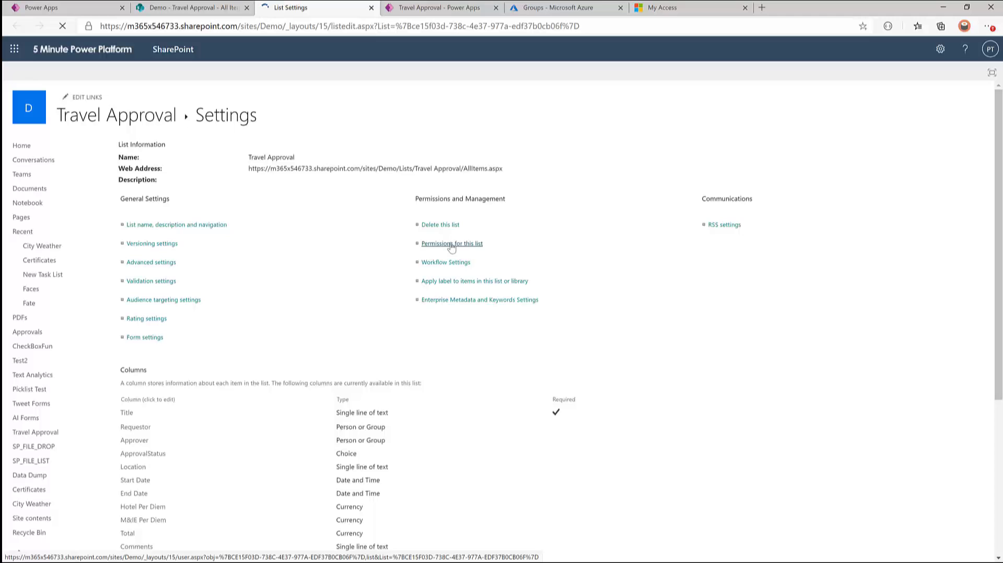
left_click(451, 244)
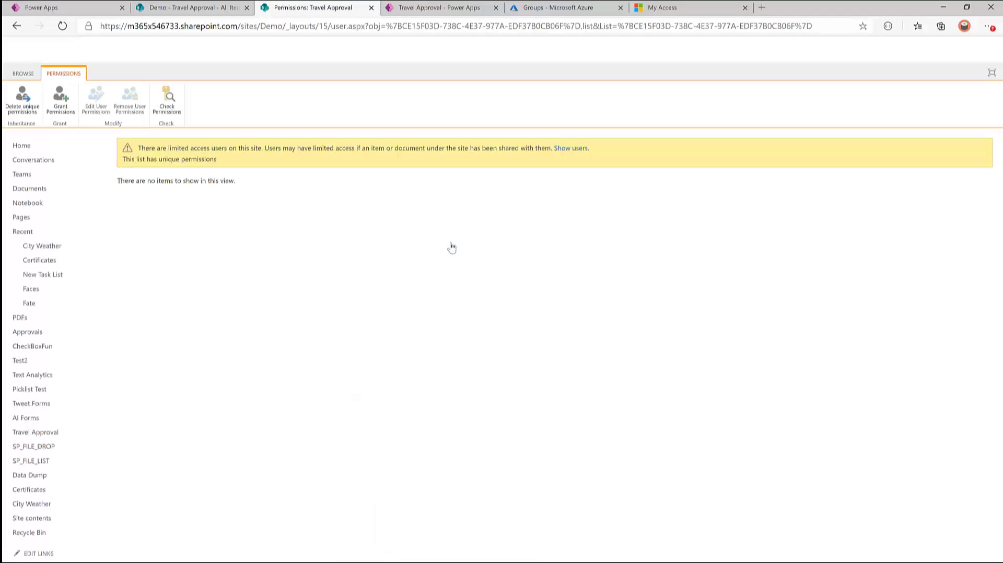
Grant the Travel App Access group Edit permission on the Travel Approval list without an email invitation, and refresh the permissions page
left_click(59, 103)
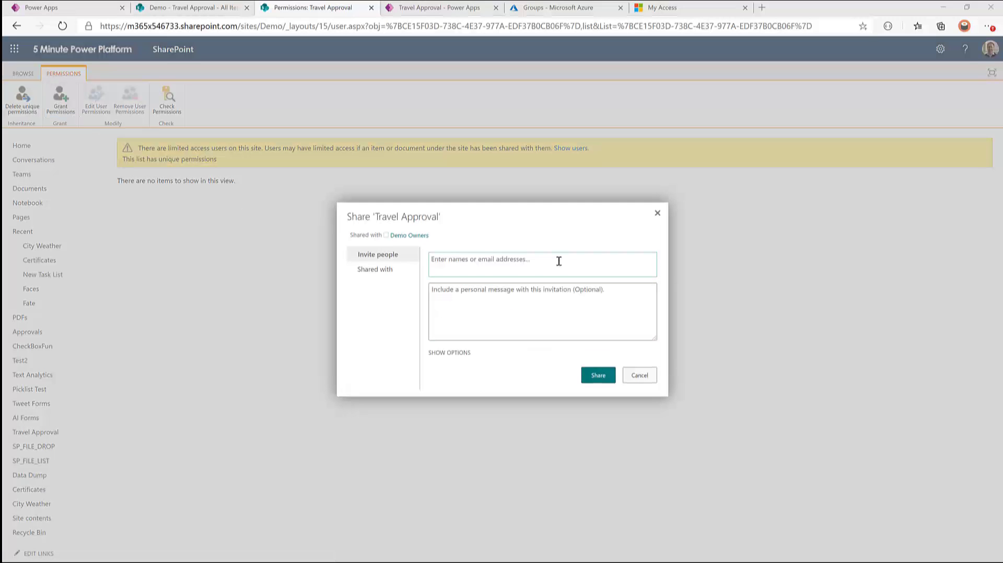
left_click(559, 261)
type("travel a")
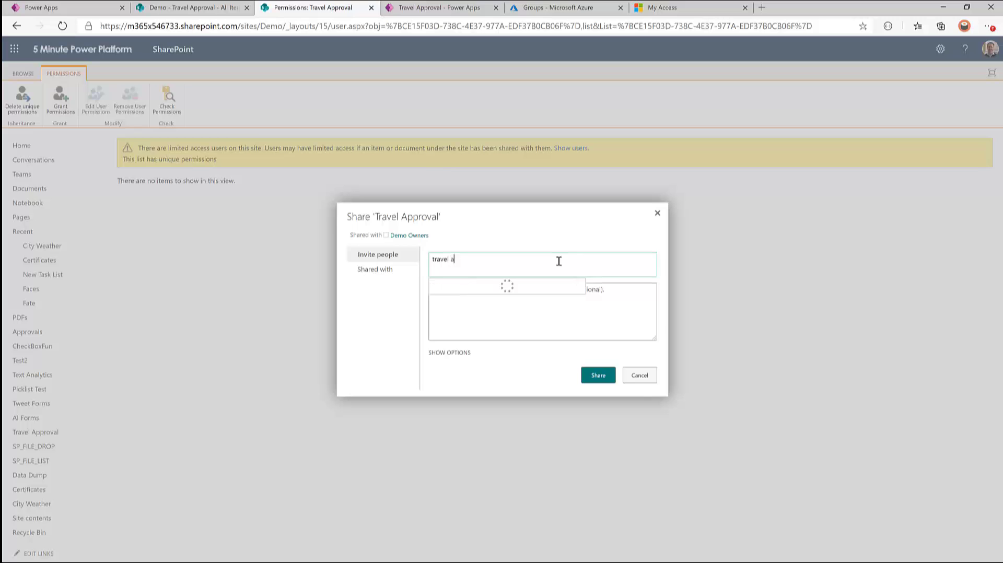
left_click(510, 287)
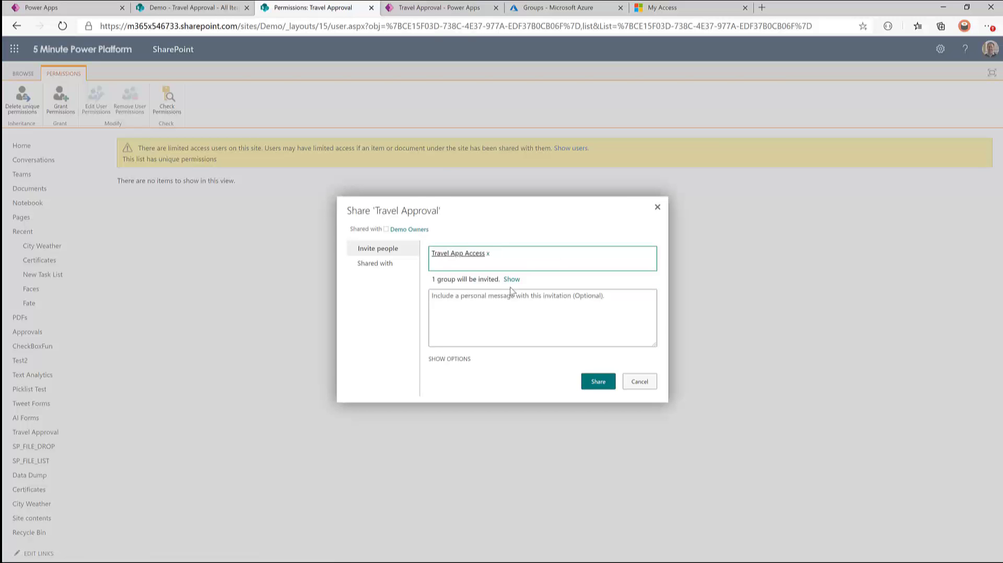
left_click(464, 359)
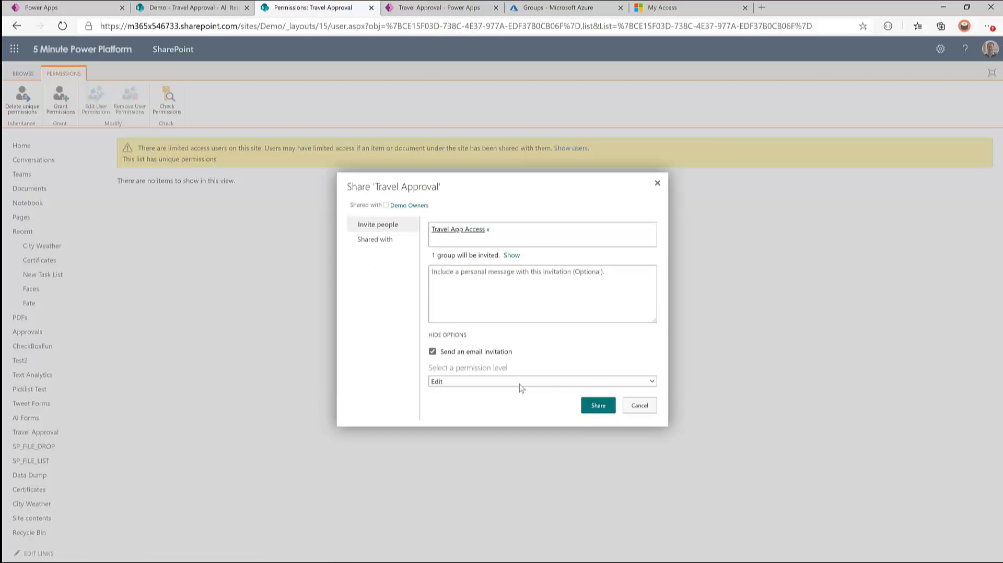
left_click(470, 355)
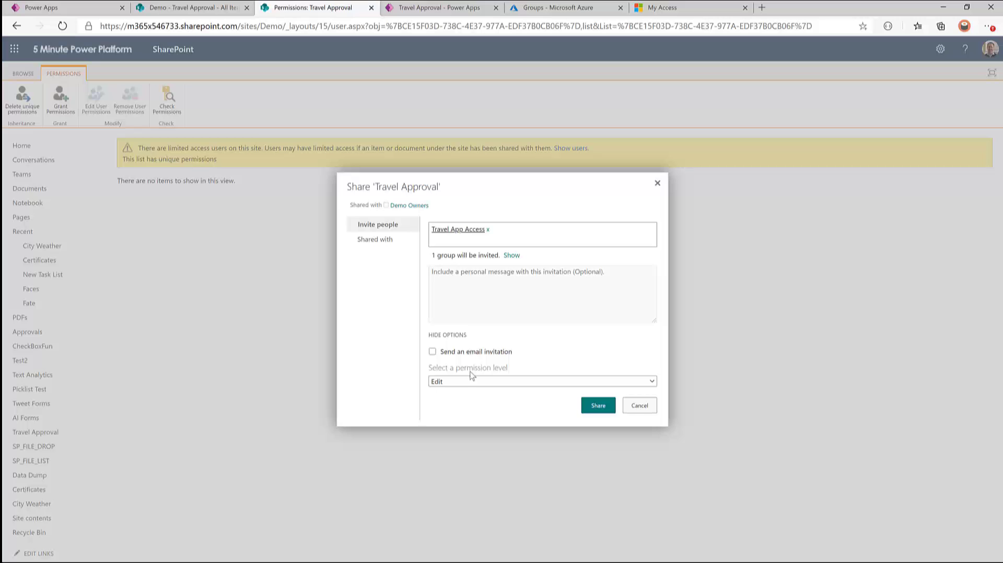
left_click(593, 408)
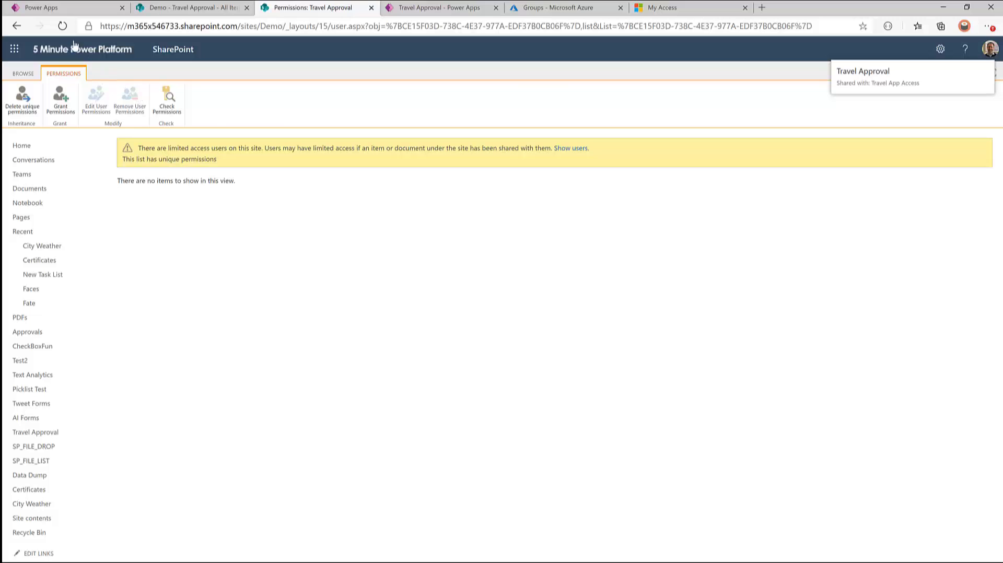
left_click(62, 26)
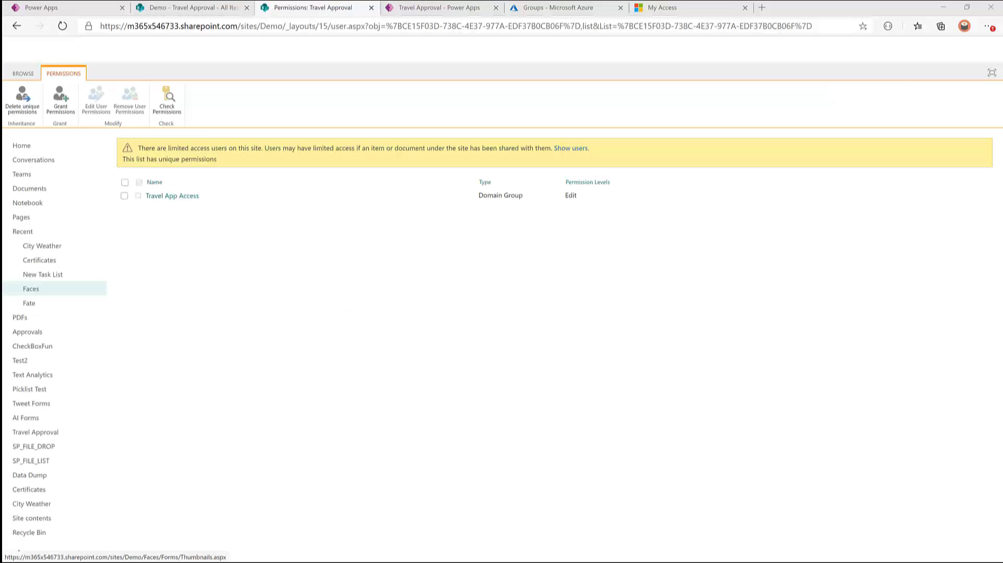
Reload the Travel Approval app in the new user's browser session to retest access
key("alt+Tab")
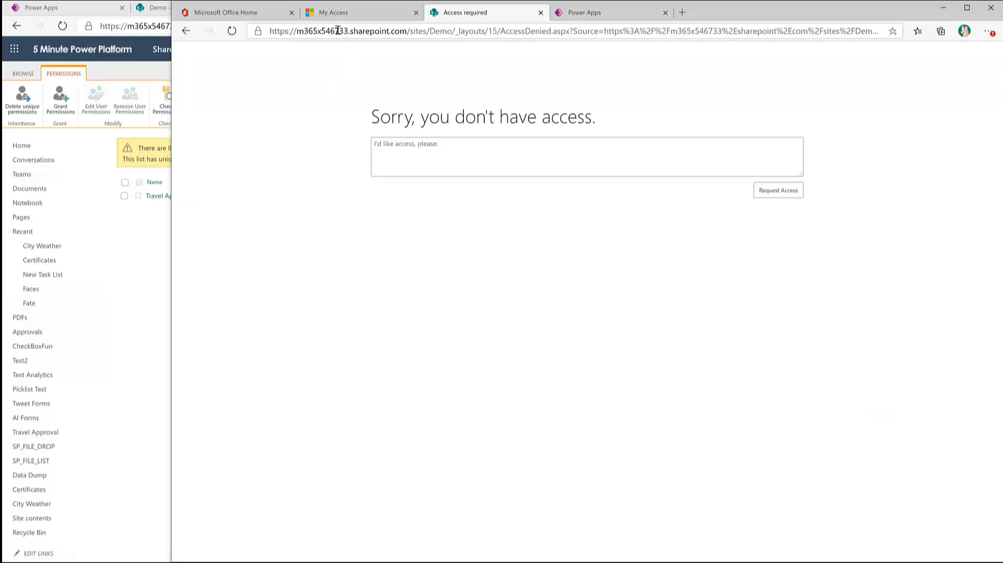
left_click(573, 15)
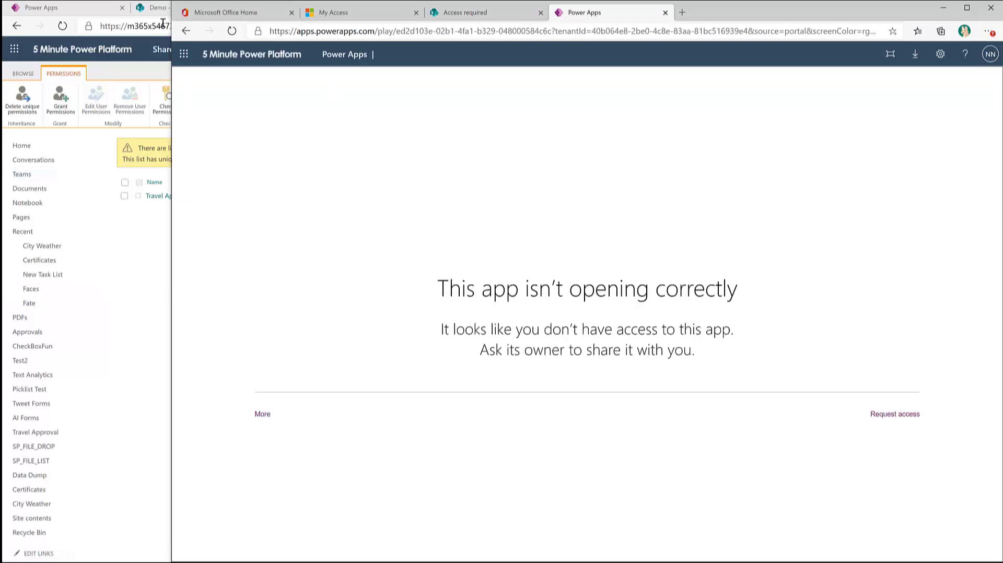
left_click(232, 32)
Reopen the Travel Approval list's address in the new user's browser session to retest access, and recheck the app there
key("alt+Tab")
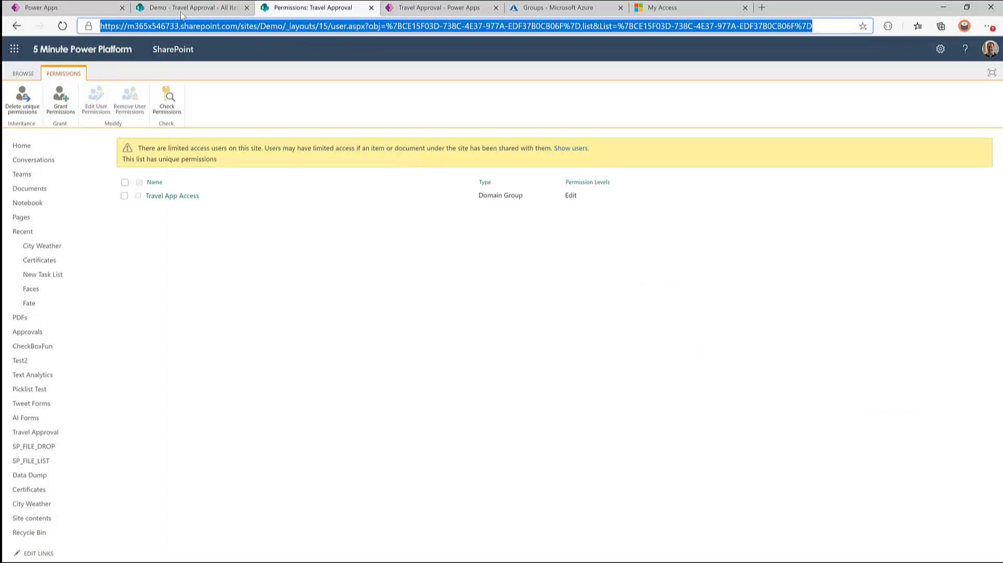
left_click(211, 9)
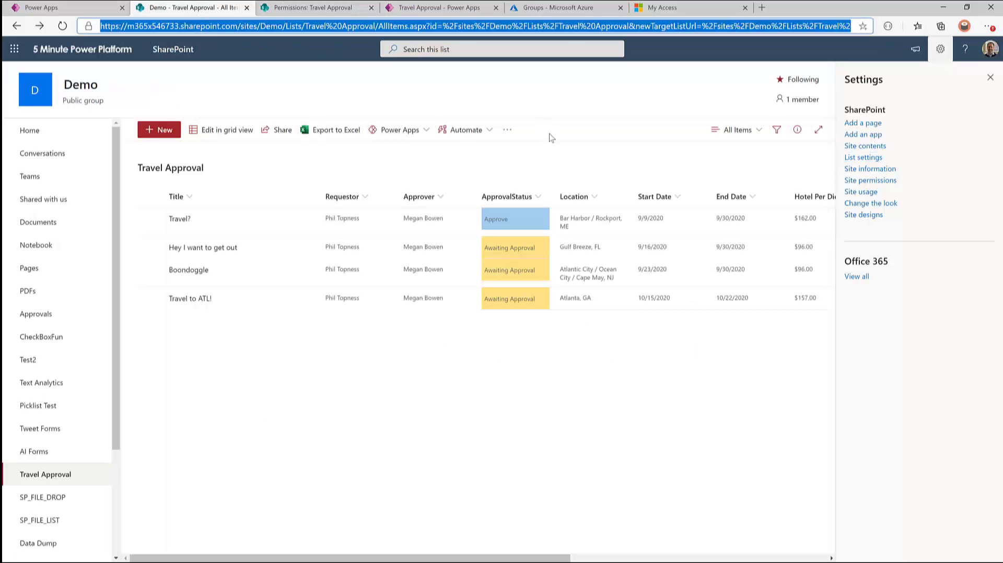
key("ctrl+Tab")
key("alt+Tab")
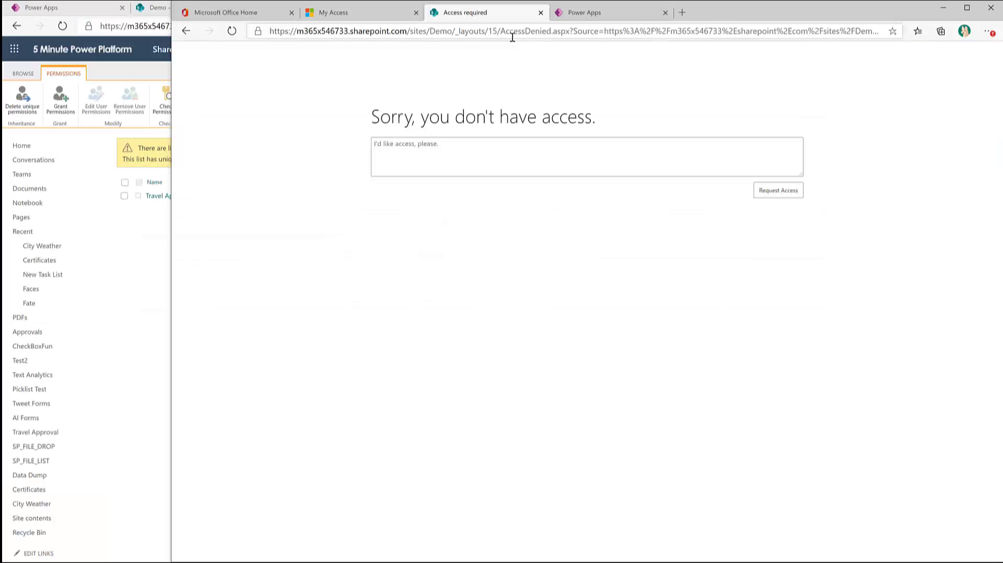
left_click(505, 32)
key("ctrl+v")
key("Return")
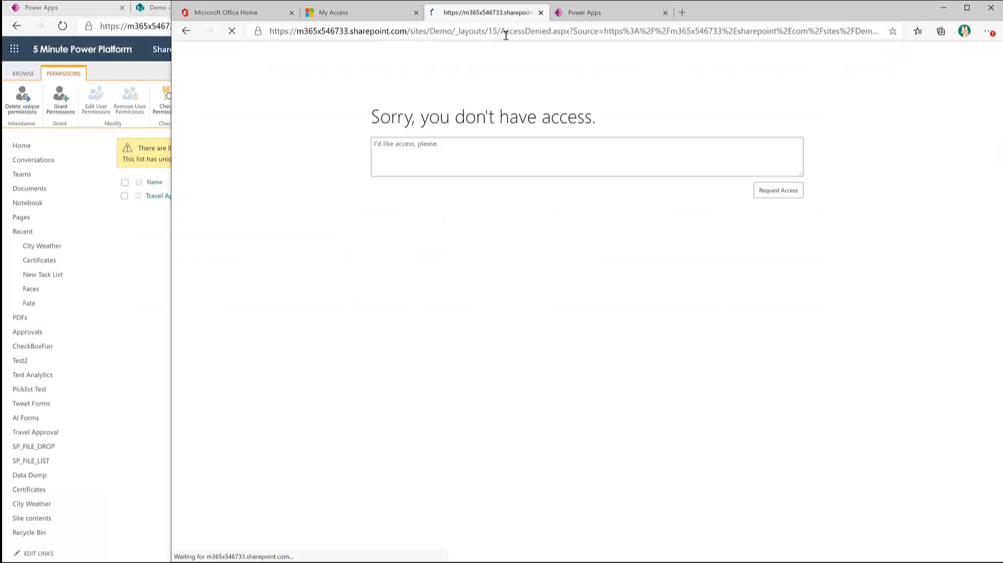
left_click(587, 16)
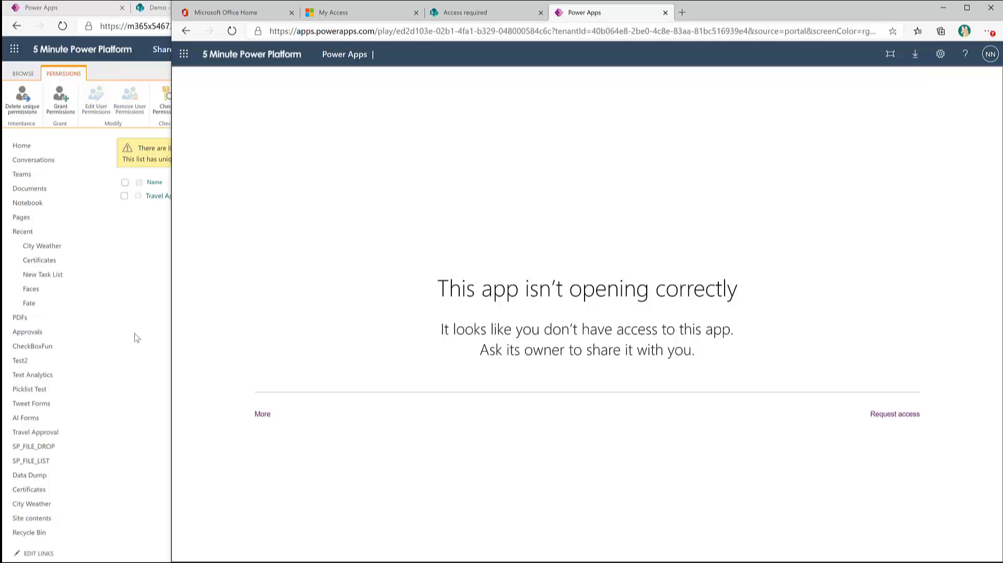
left_click(150, 310)
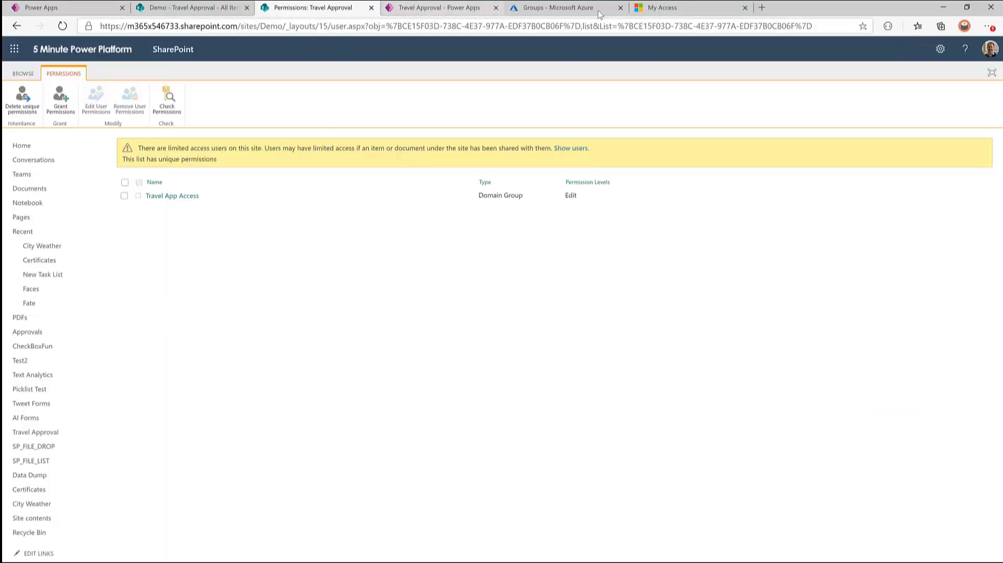
Check My Access for available packages, and start a new access package in the 5 Minute Power Platform directory's Identity Governance
left_click(685, 7)
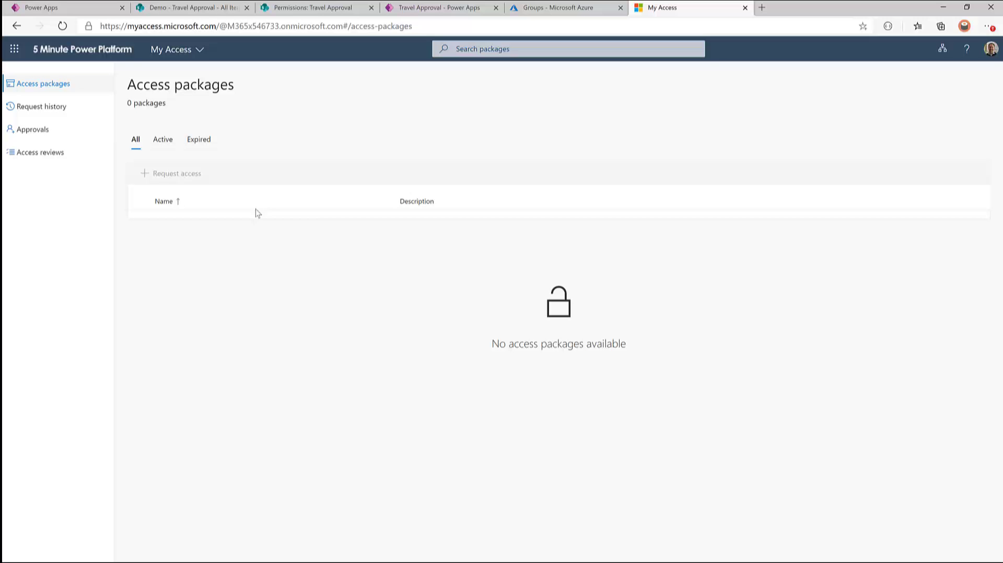
left_click(545, 11)
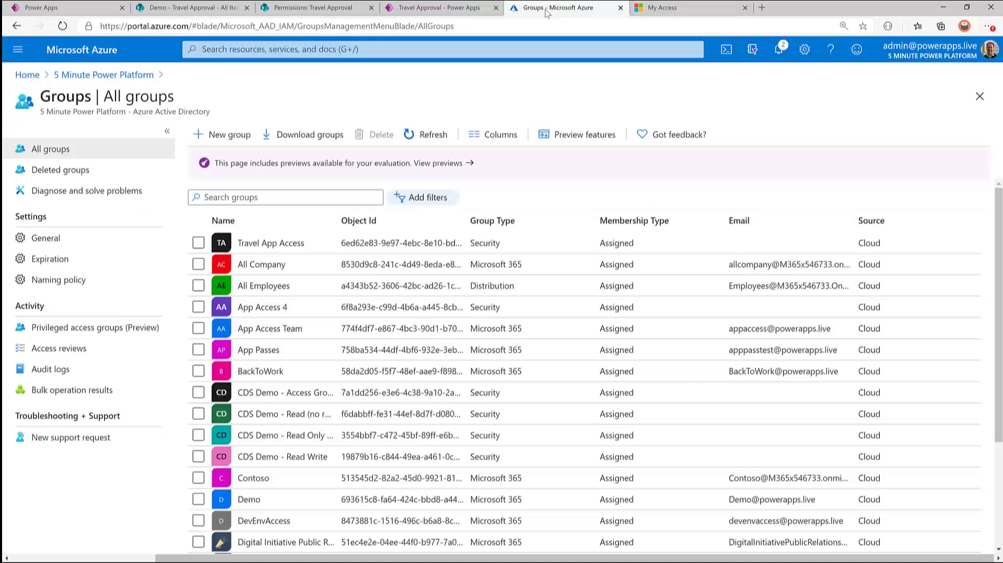
left_click(134, 79)
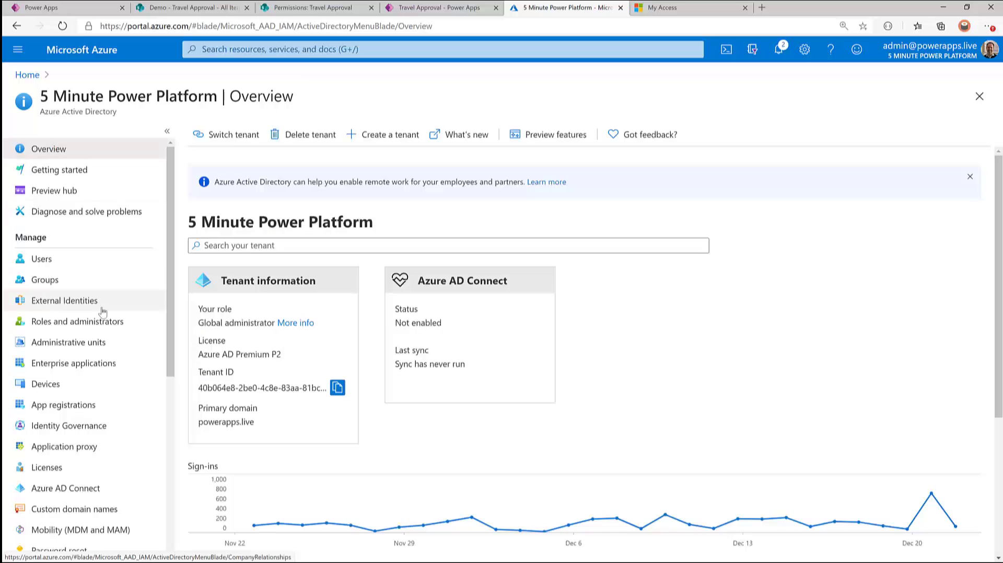
scroll(103, 312, "down", 2)
left_click(99, 347)
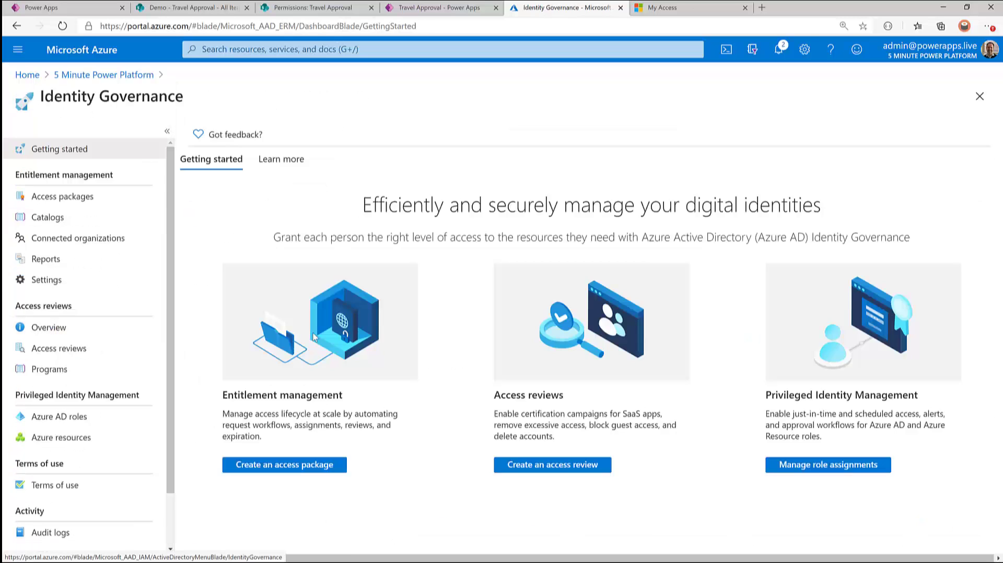
left_click(281, 465)
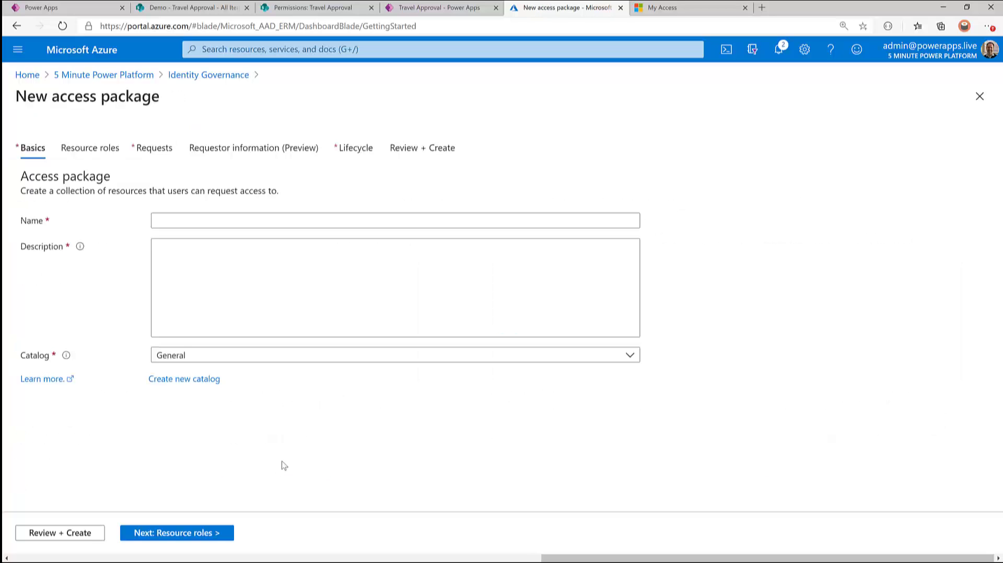
Name the access package "Travel Approval Site" and describe it as "Request here if you think you're going to travel."
left_click(177, 217)
type("Trav")
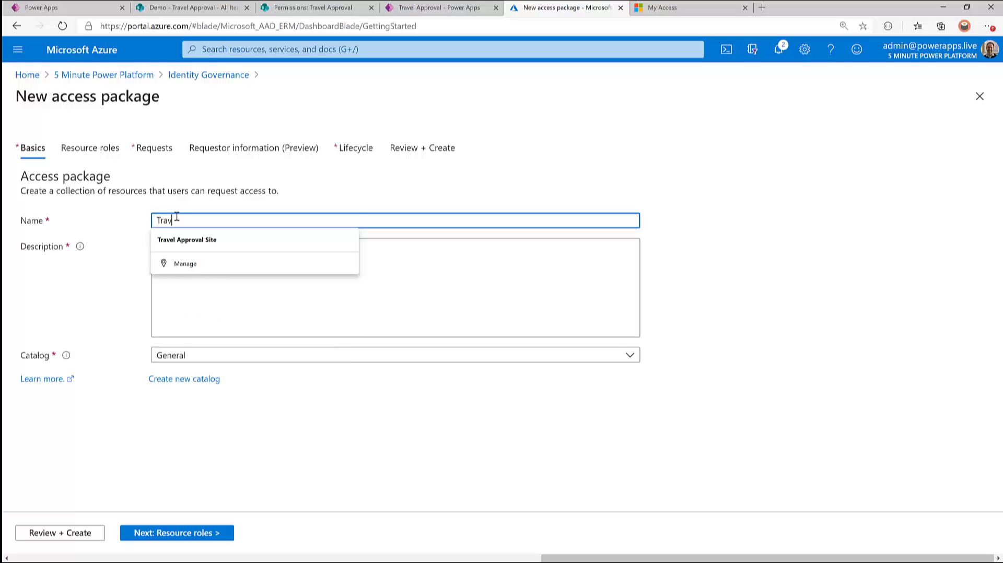
type("el")
key("Down")
key("Tab")
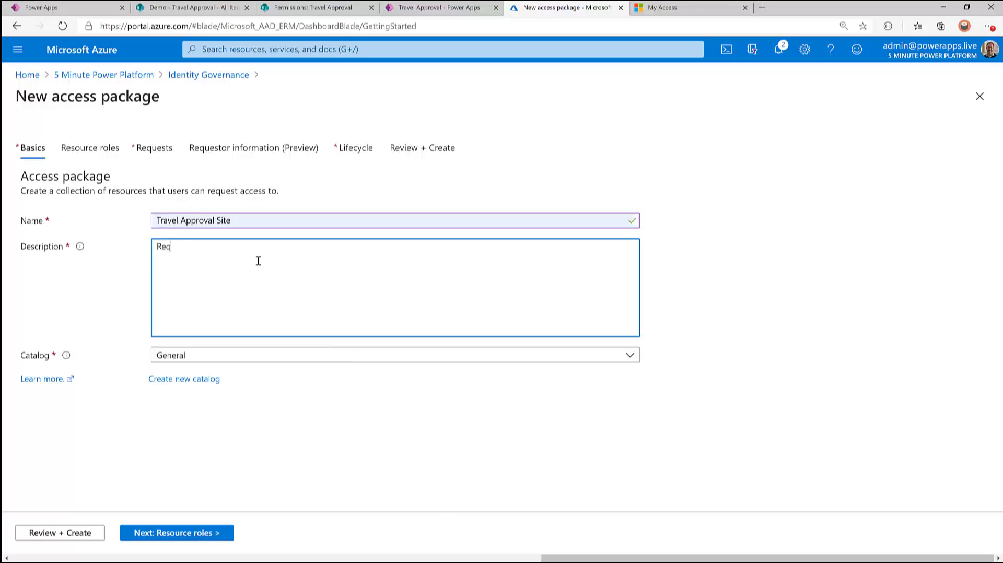
type("Request here if you think you're going to travel.")
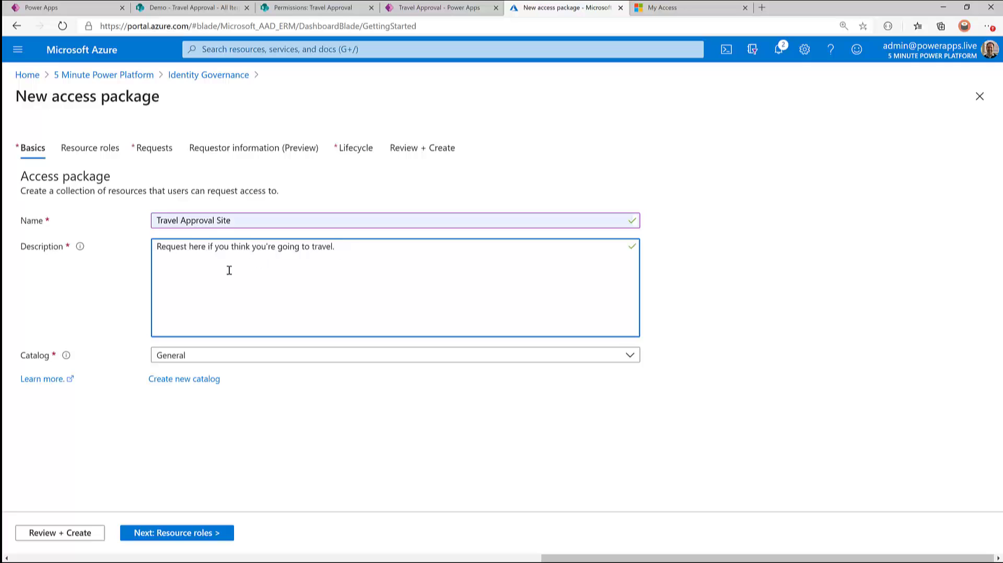
Keep the General catalog and add the Travel App Access group, from outside that catalog, as a resource with the Member role
left_click(184, 355)
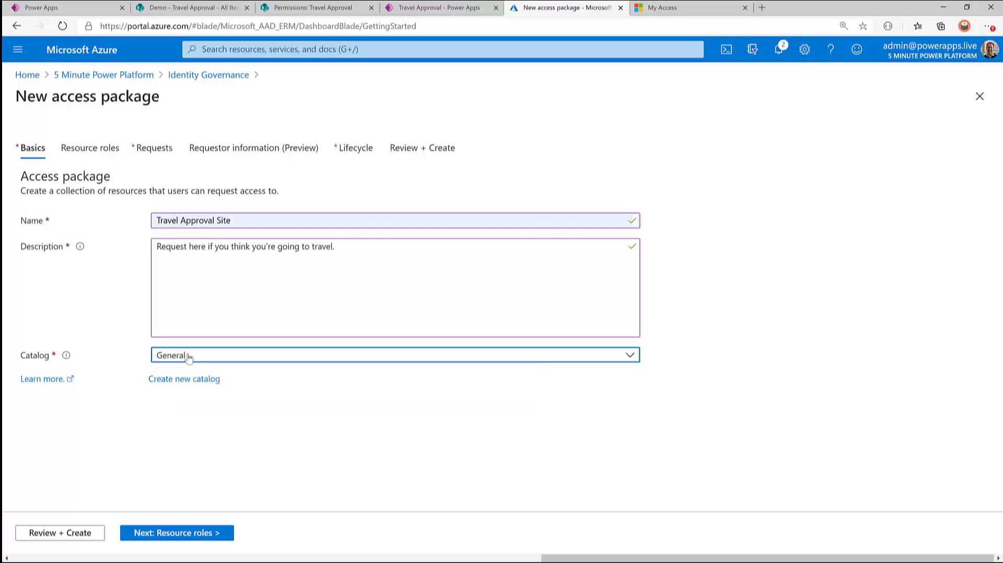
left_click(189, 534)
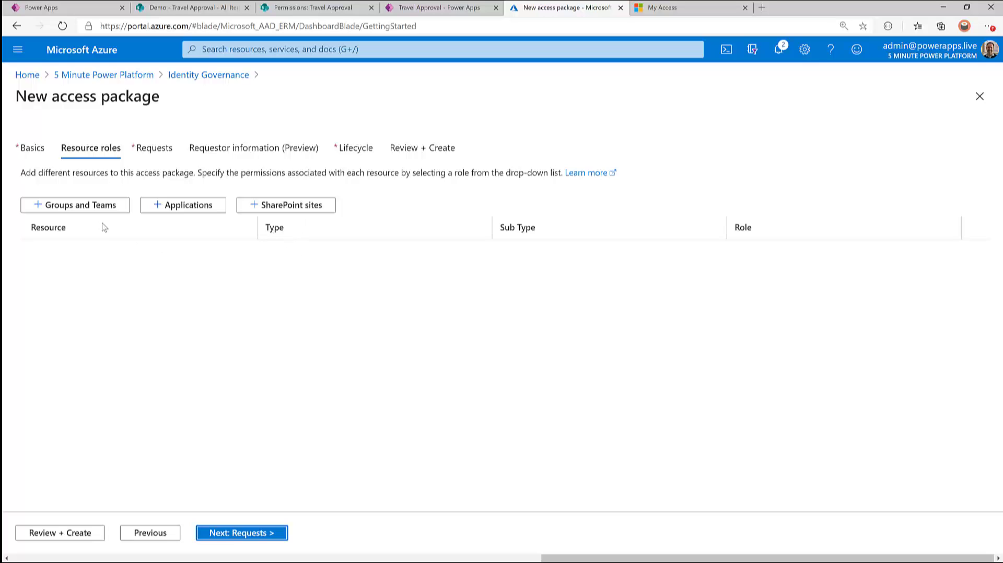
left_click(86, 209)
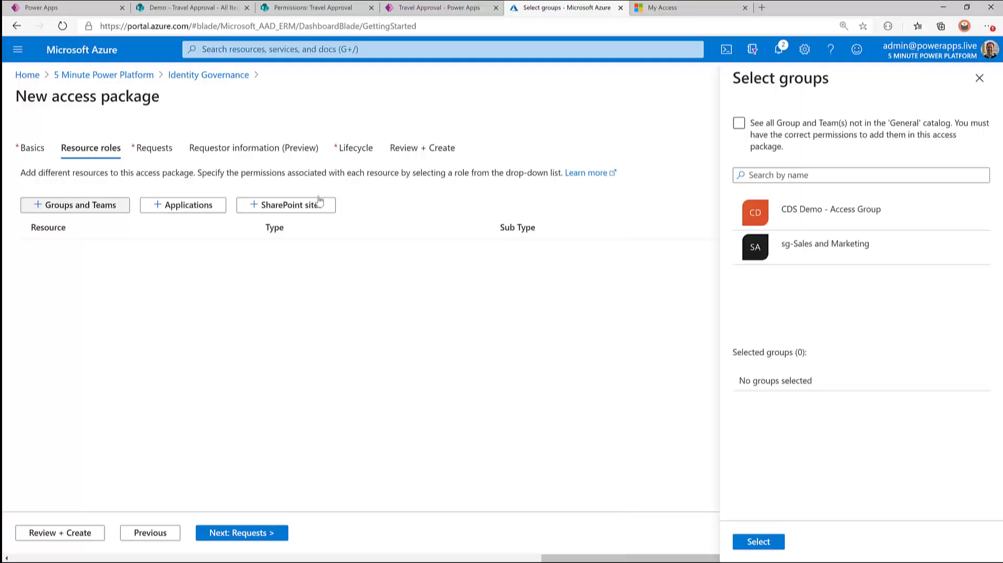
left_click(738, 124)
left_click(769, 179)
type("travel")
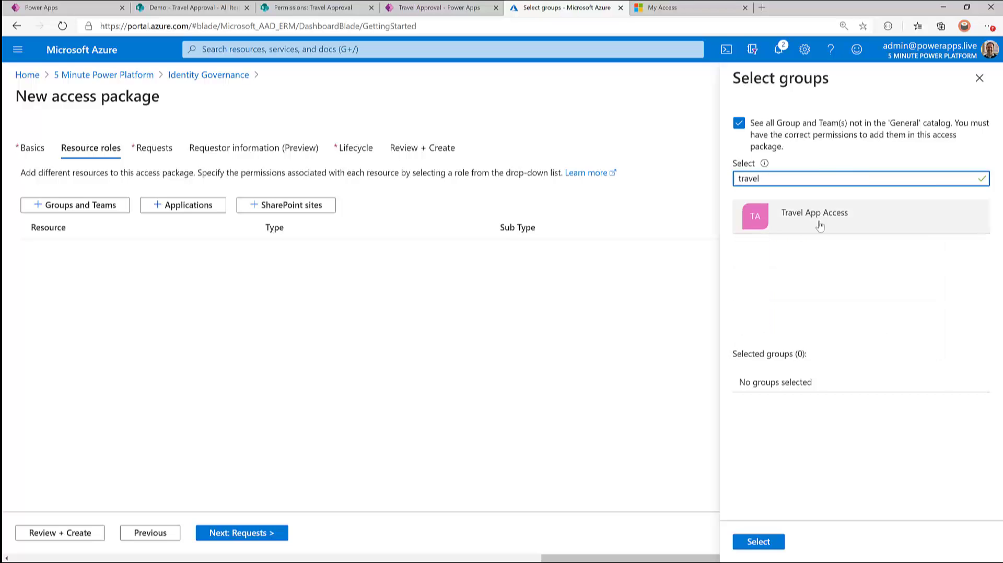
left_click(816, 220)
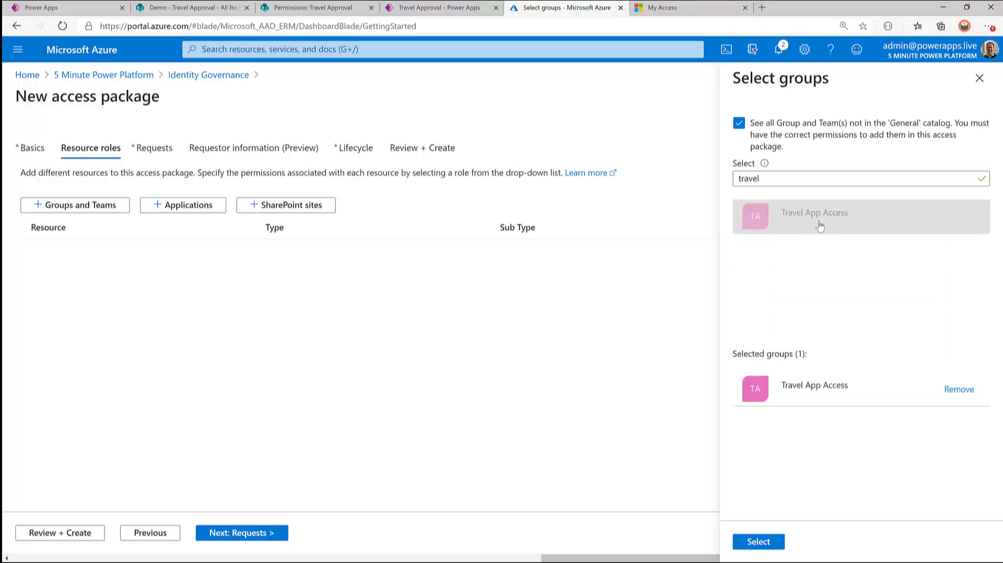
left_click(765, 544)
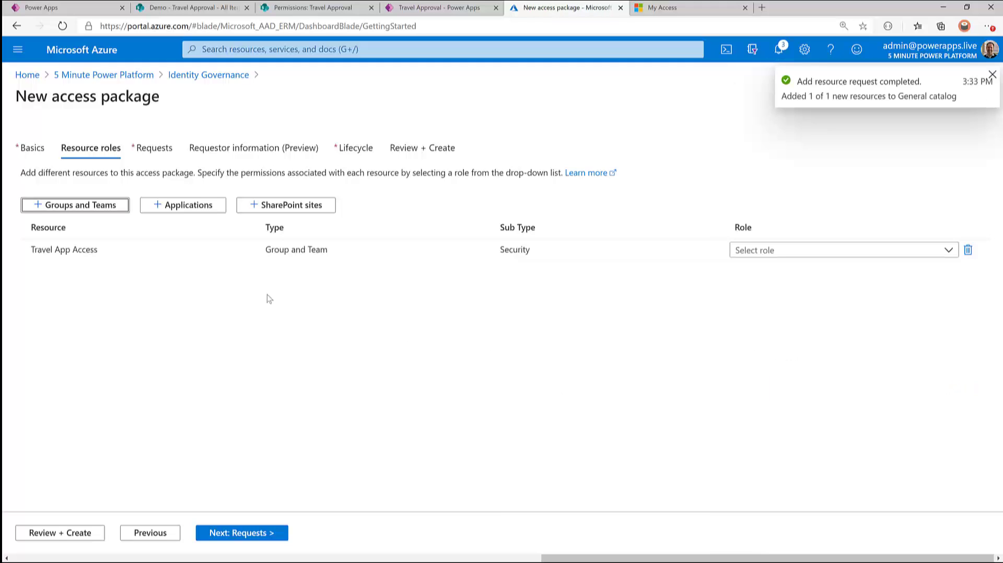
left_click(929, 256)
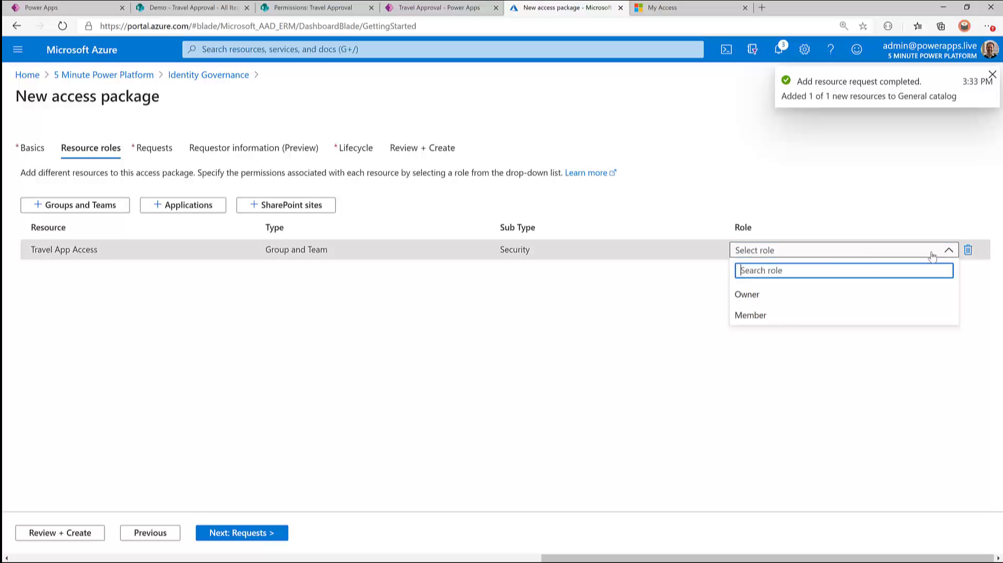
left_click(757, 316)
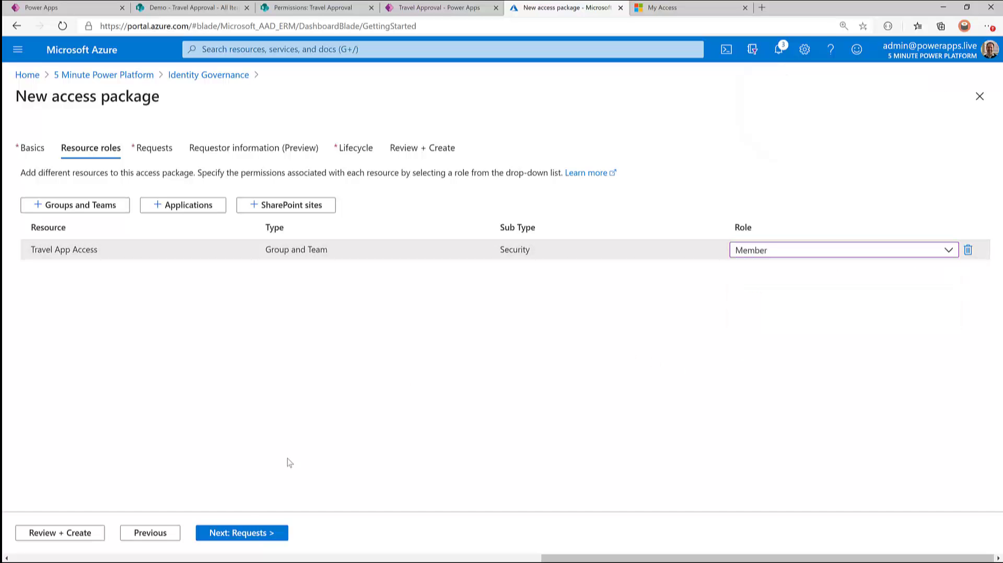
Set the request policy for users in your directory, with new requests and assignments enabled
left_click(240, 540)
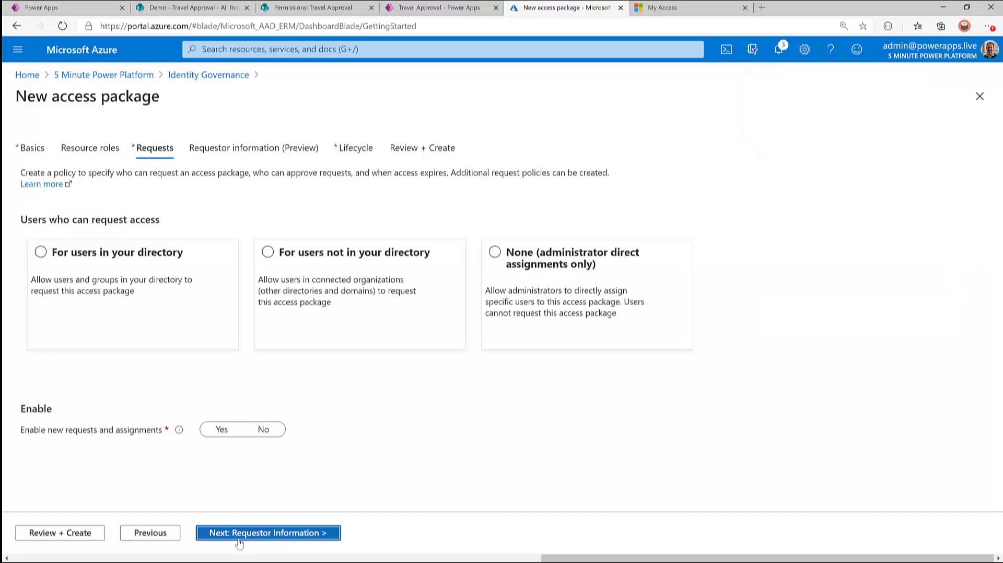
left_click(40, 253)
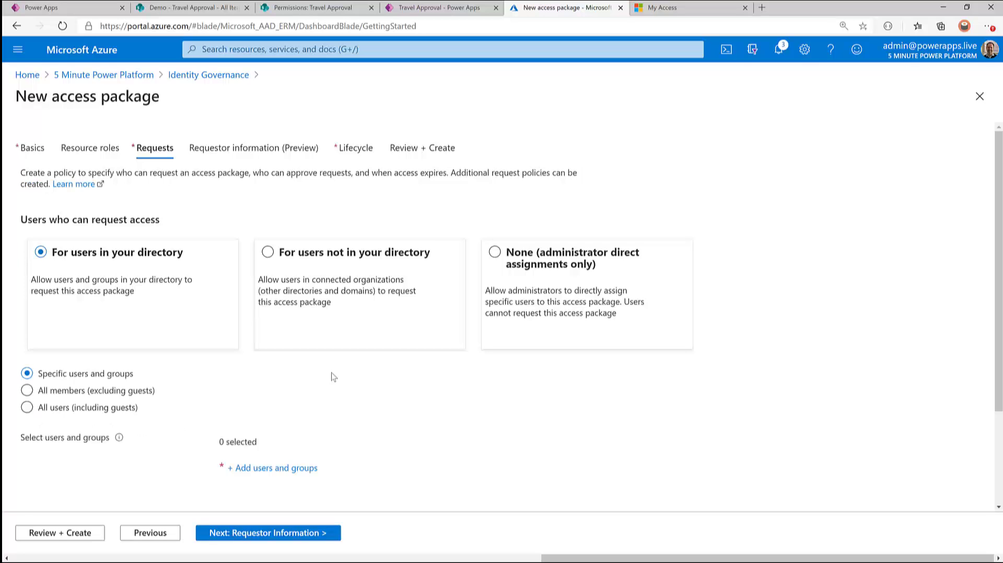
scroll(366, 470, "down", 3)
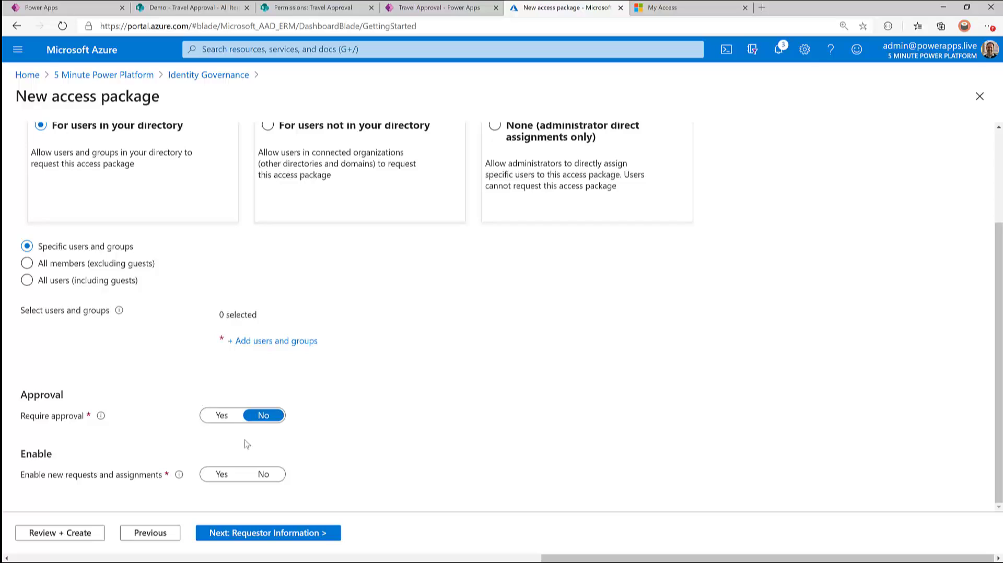
left_click(222, 475)
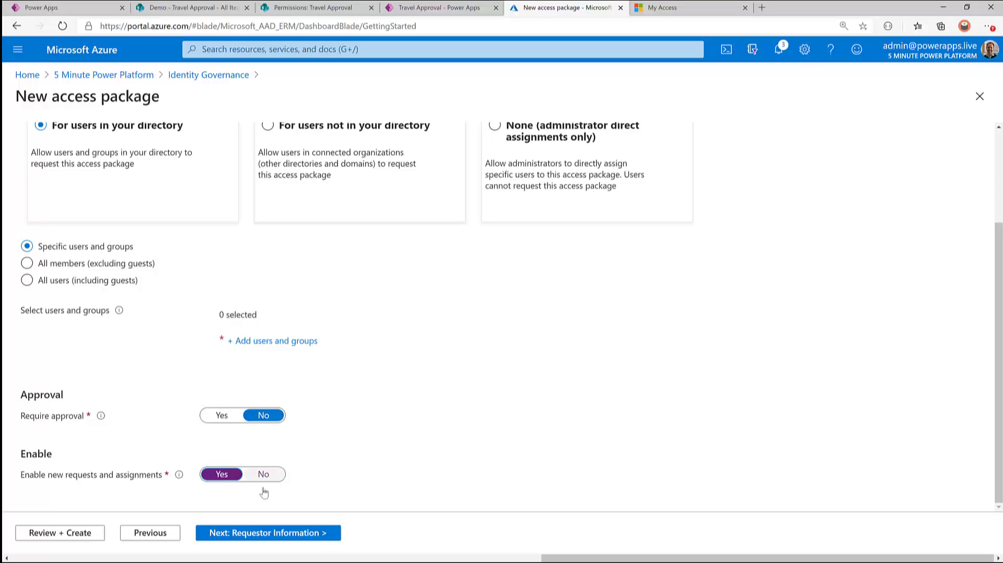
Skip requestor questions, keep the 365-day expiration with access reviews set to No, and try to create the package
left_click(272, 534)
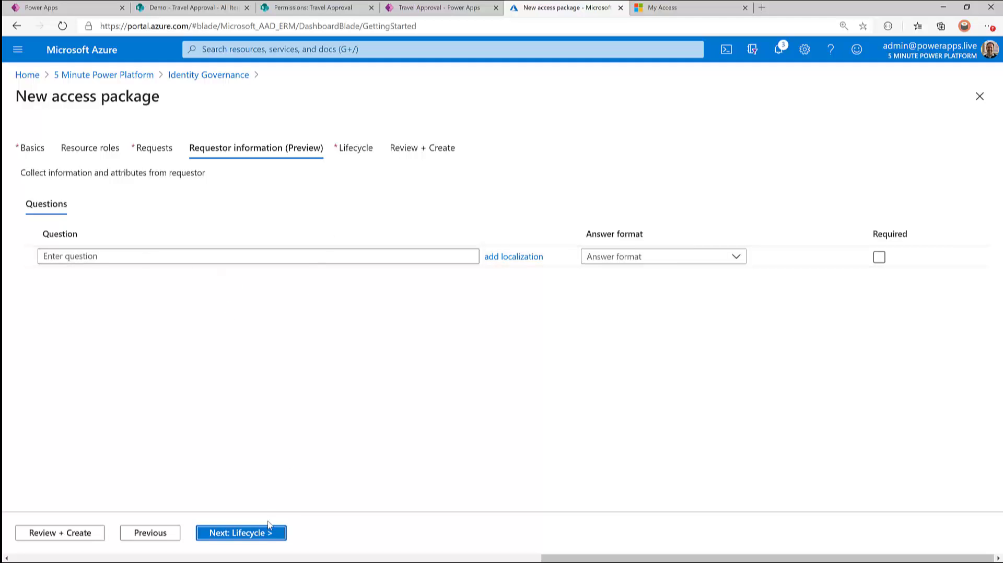
left_click(261, 533)
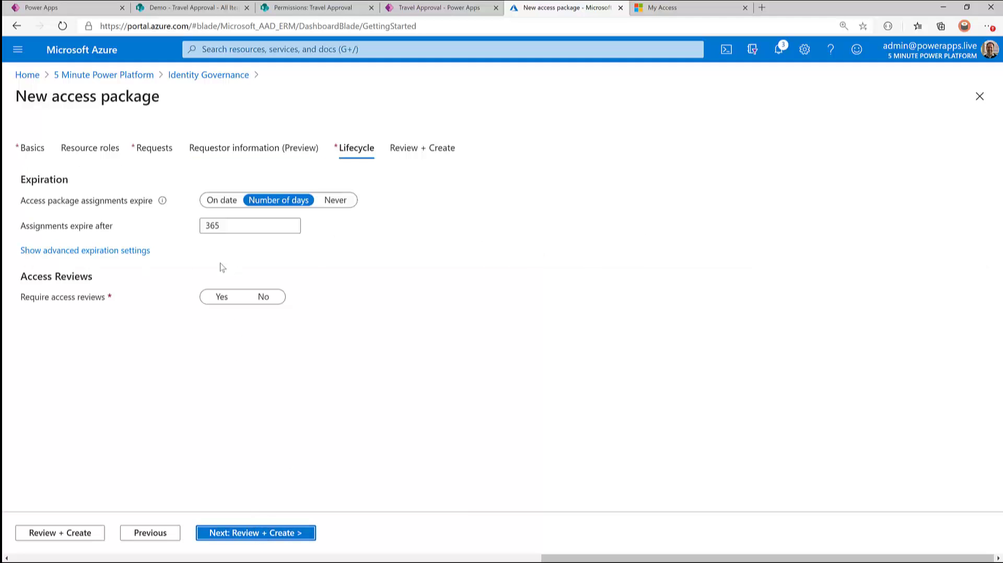
left_click(231, 223)
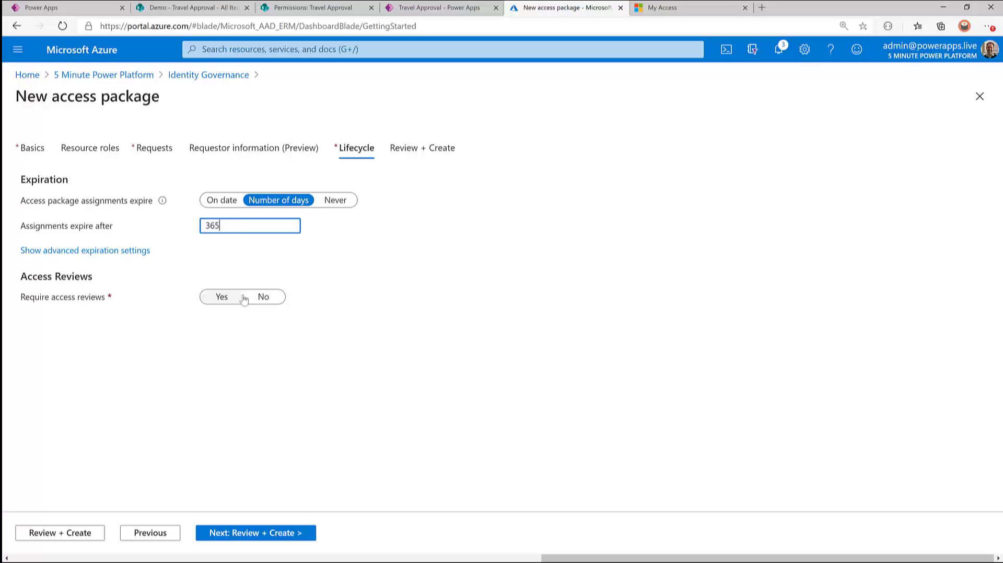
left_click(263, 296)
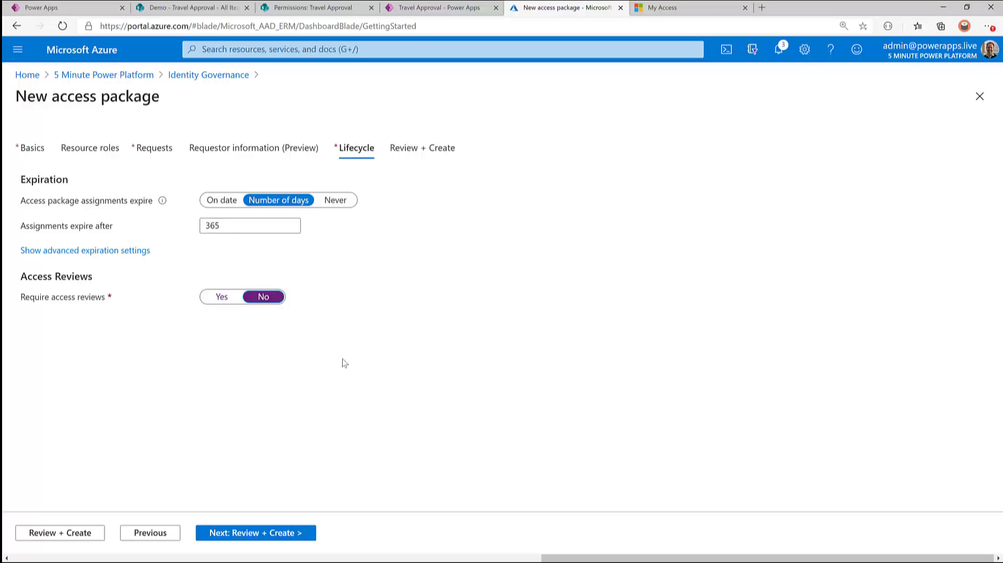
left_click(266, 531)
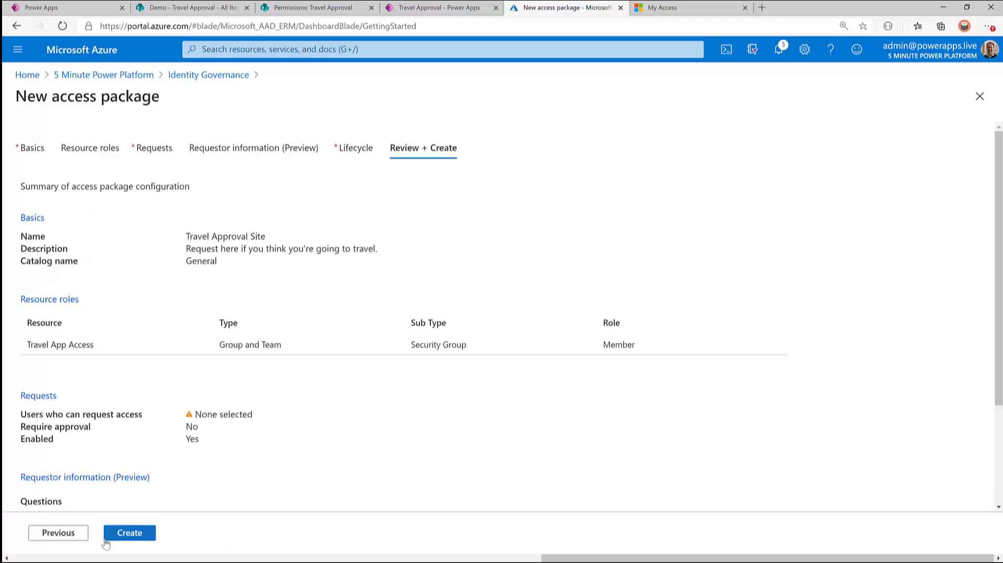
left_click(105, 539)
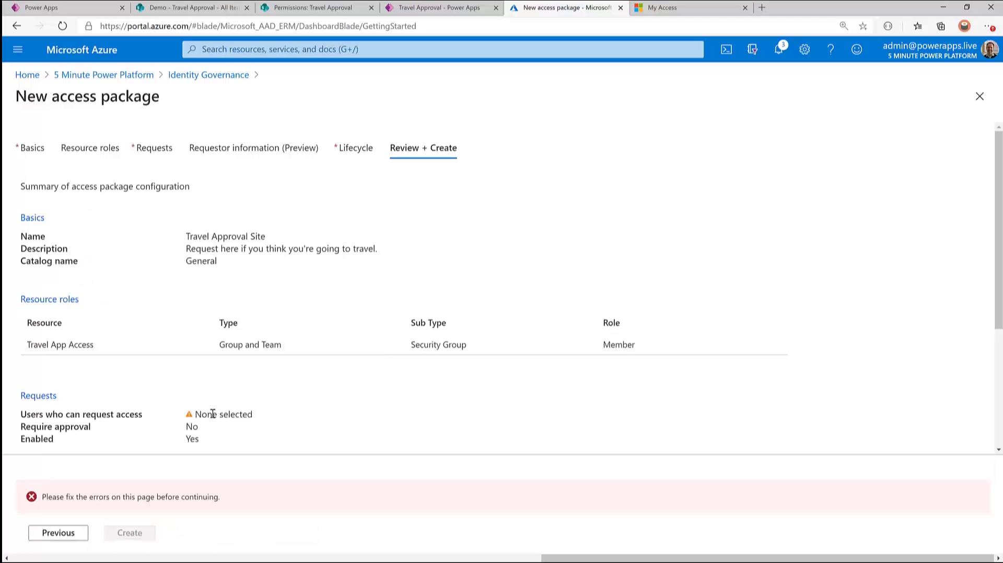
Change who can request the access package to All members (excluding guests)
left_click(359, 149)
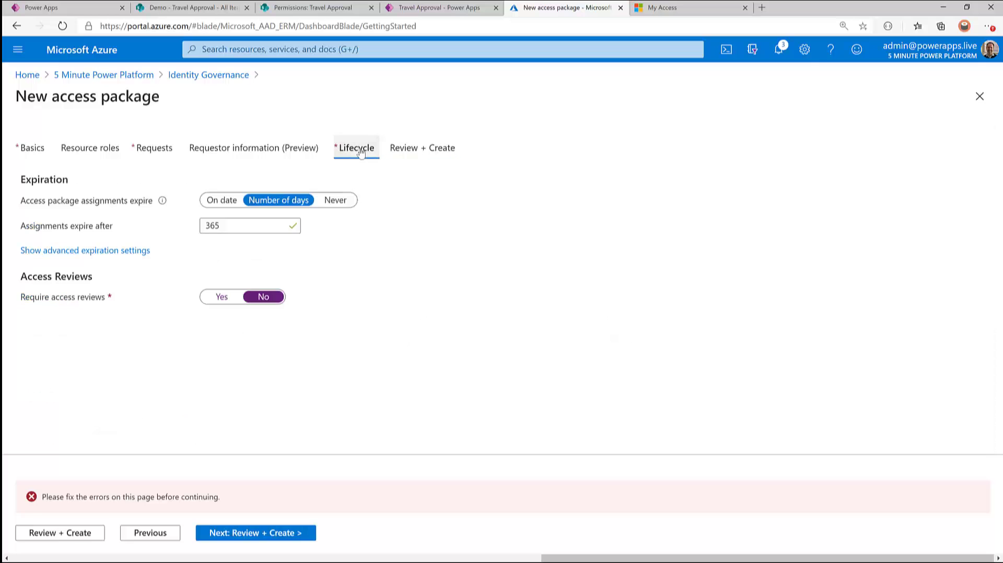
left_click(261, 148)
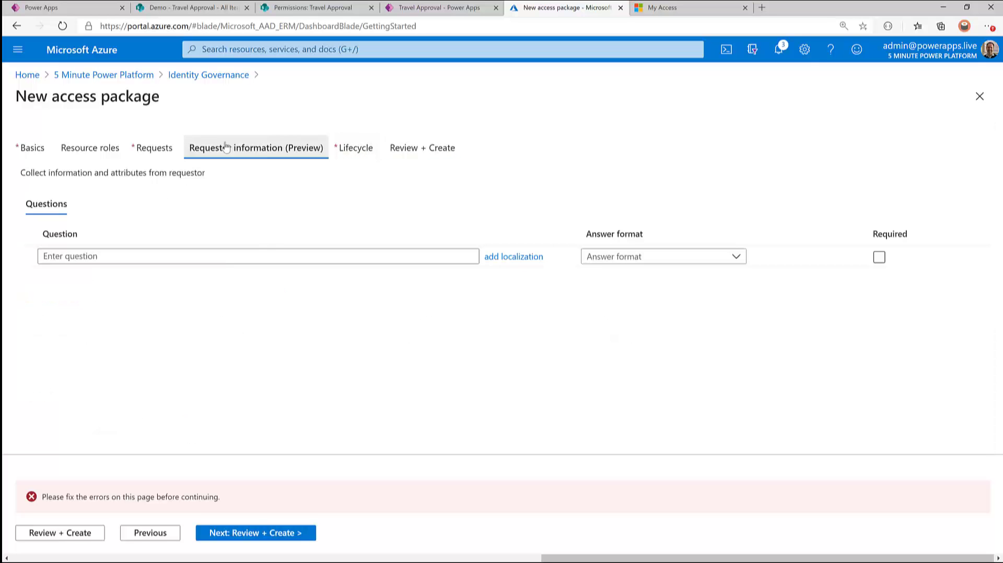
left_click(159, 150)
scroll(157, 197, "down", 4)
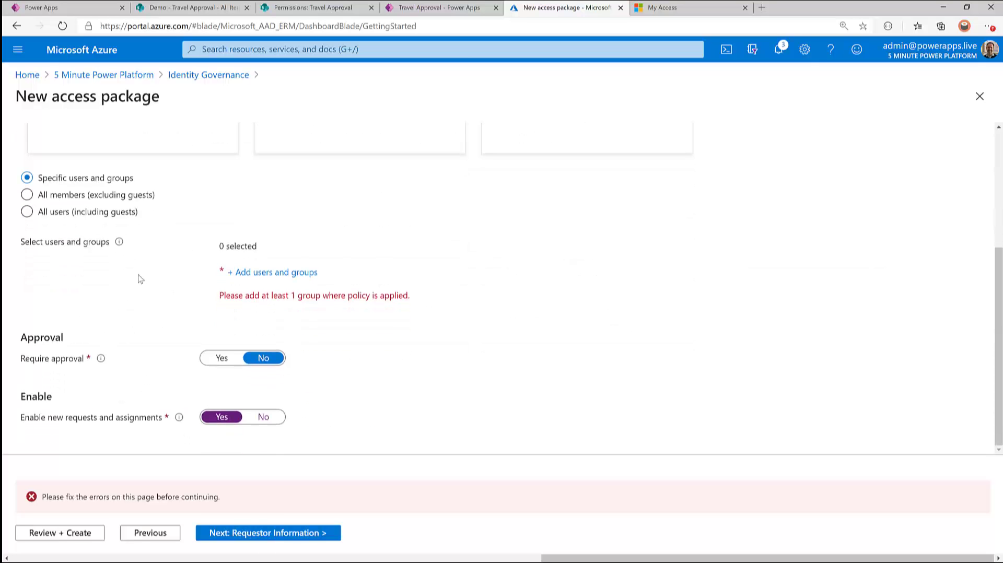
left_click(27, 194)
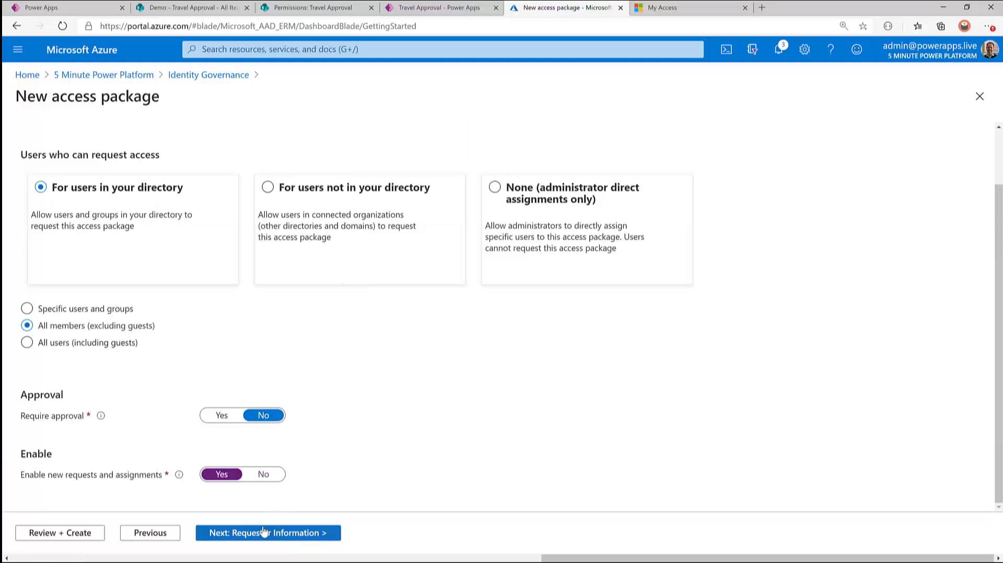
Go through the remaining settings unchanged and create the Travel Approval Site access package
left_click(280, 532)
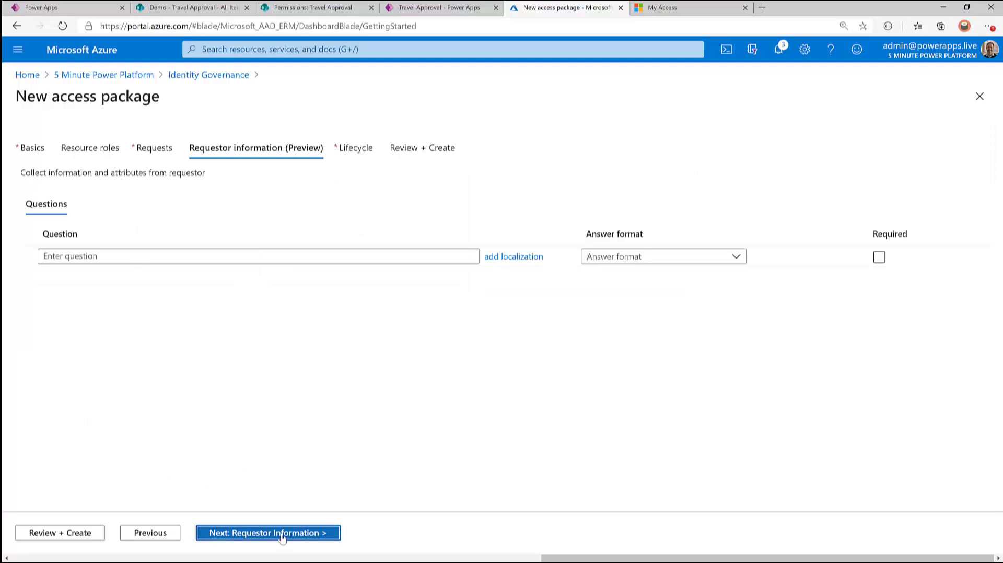
left_click(264, 533)
left_click(265, 533)
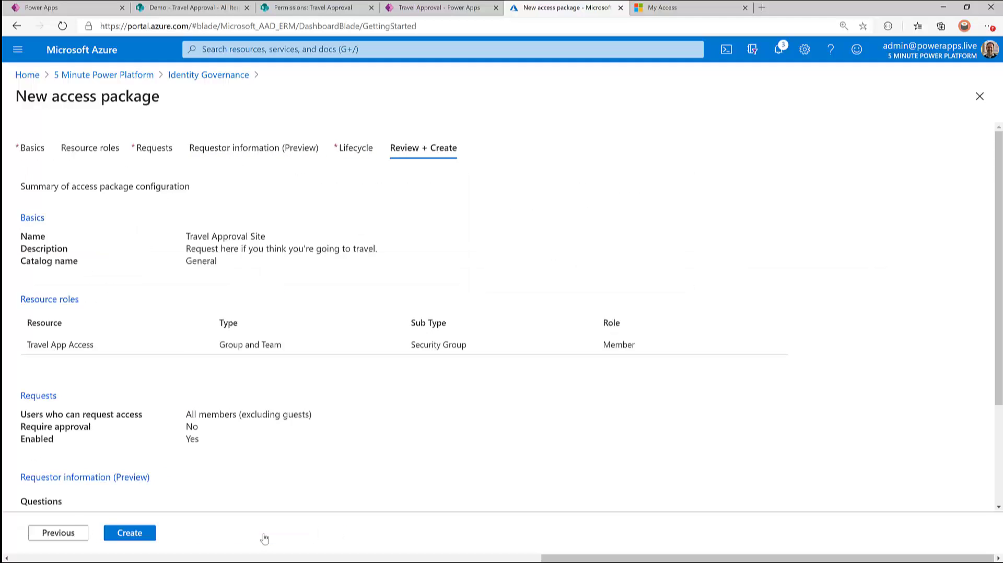
left_click(131, 533)
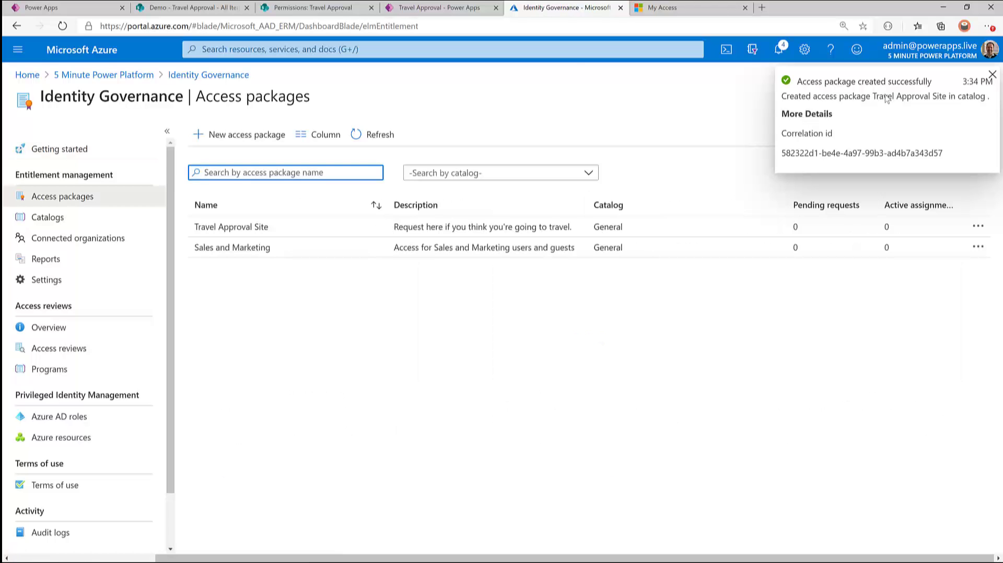
Recheck the available access packages in the administrator's My Access portal
left_click(673, 7)
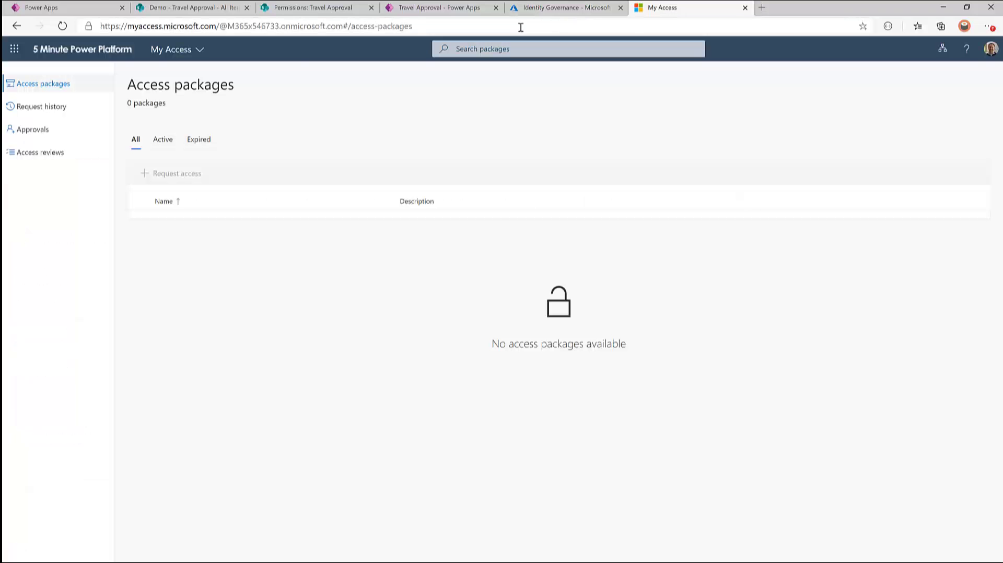
left_click(48, 133)
left_click(48, 90)
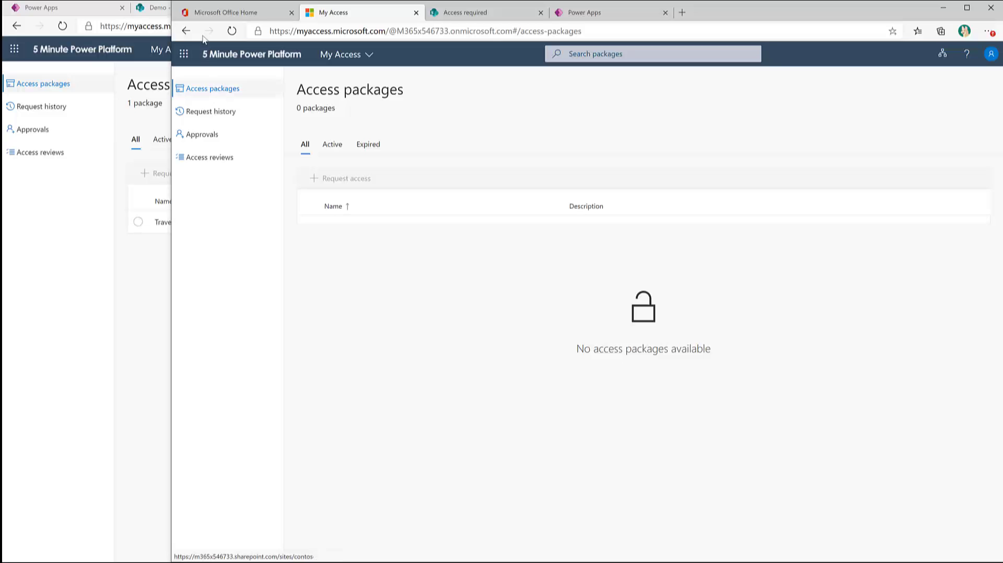
Reload My Access in the new user's browser session and close its Access required and Power Apps pages
left_click(232, 32)
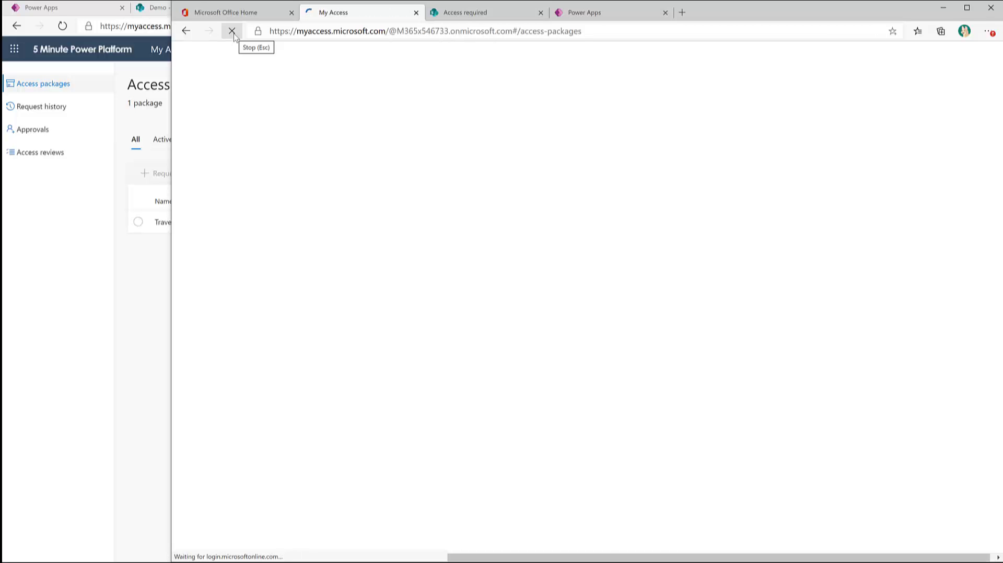
left_click(540, 12)
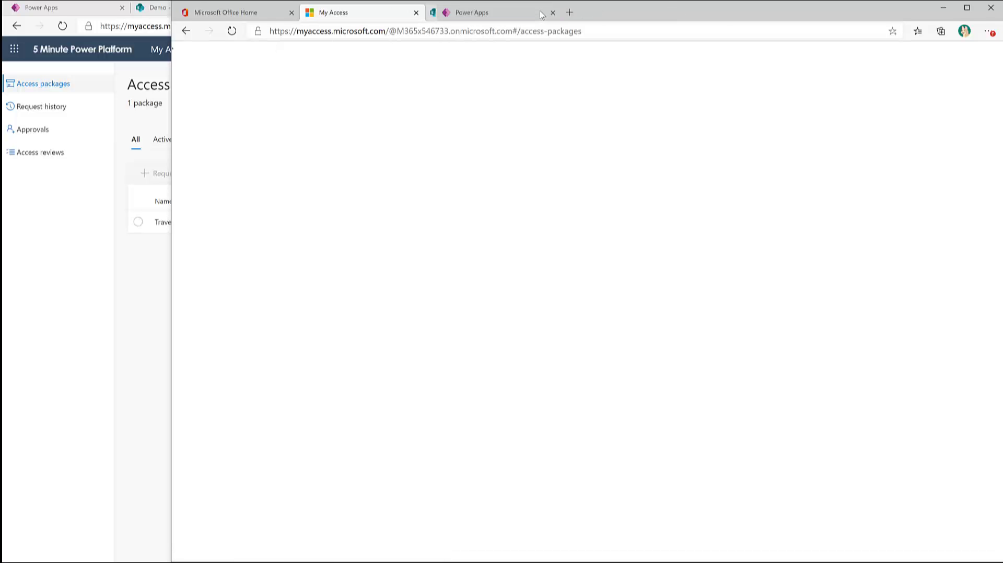
left_click(539, 16)
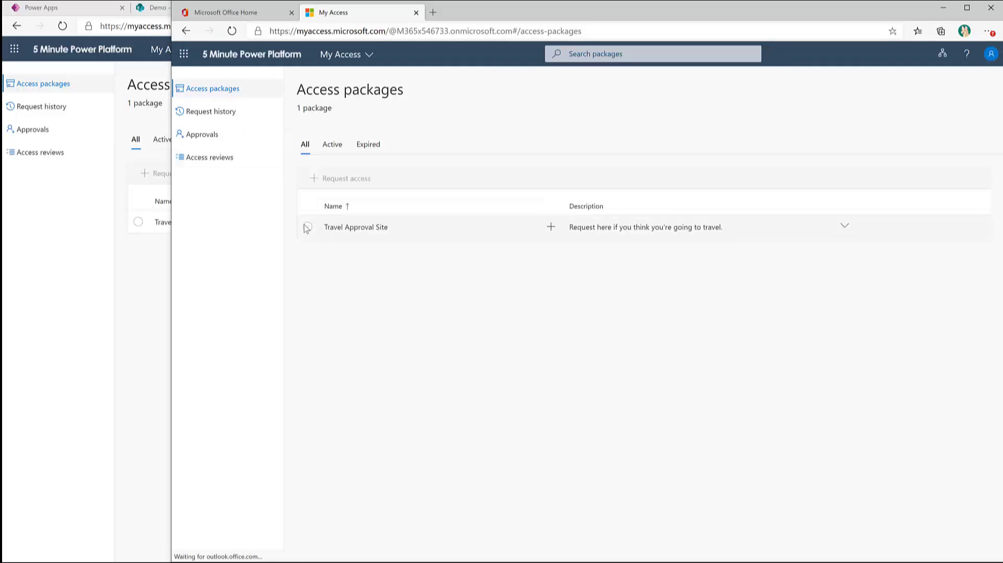
Request the Travel Approval Site package with the business justification "I need it!" and refresh the request history to check its status
left_click(307, 227)
left_click(551, 227)
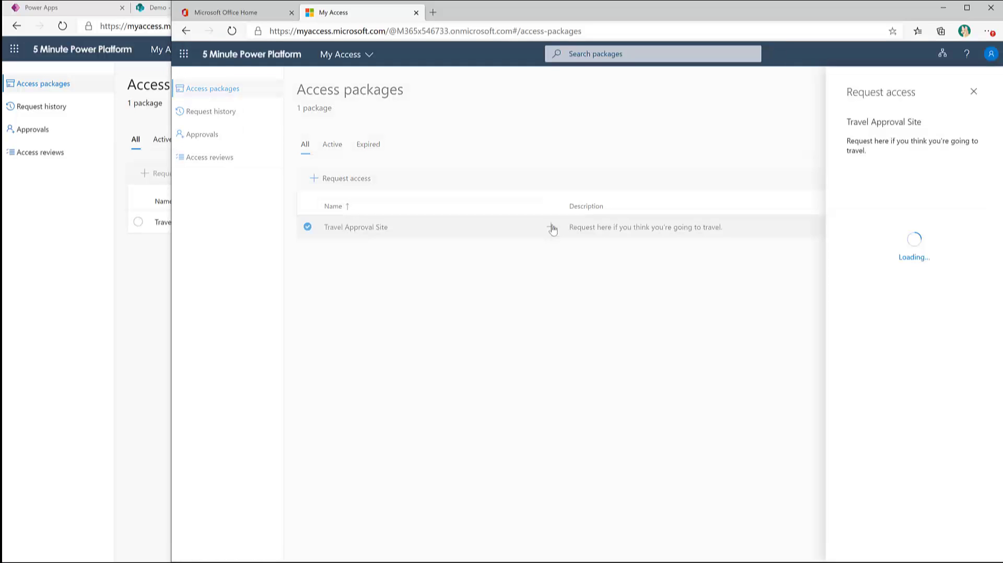
left_click(875, 198)
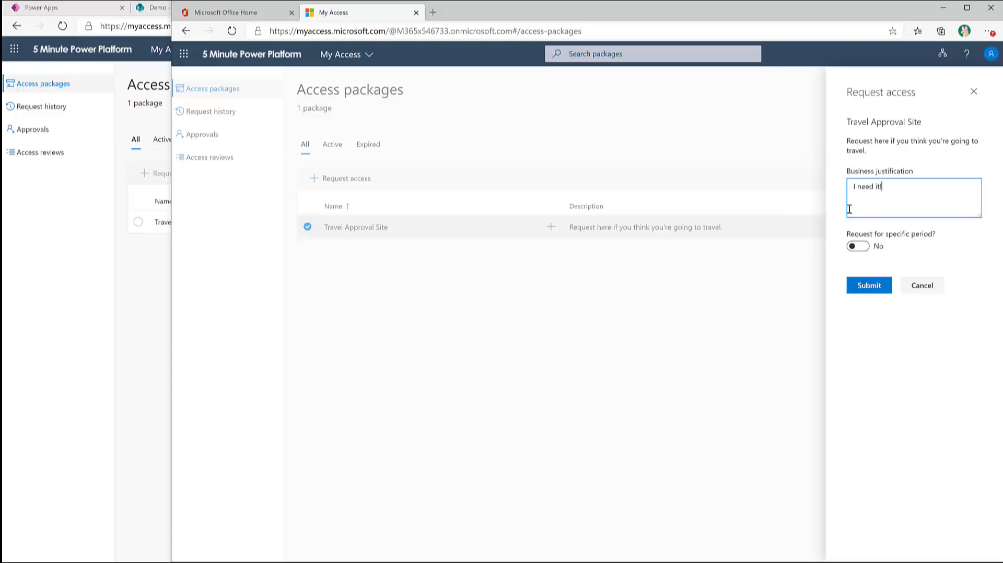
left_click(852, 285)
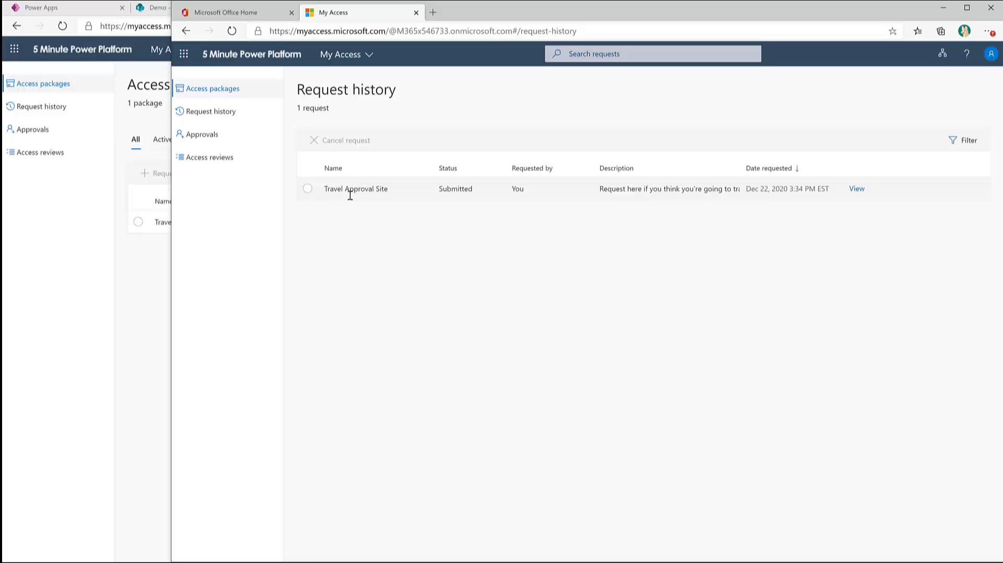
left_click(233, 33)
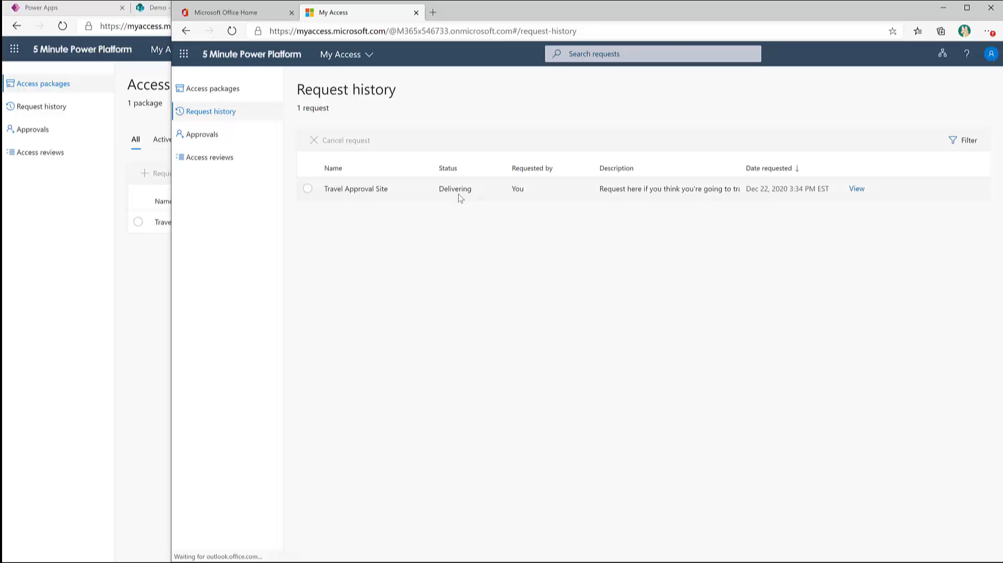
left_click(232, 31)
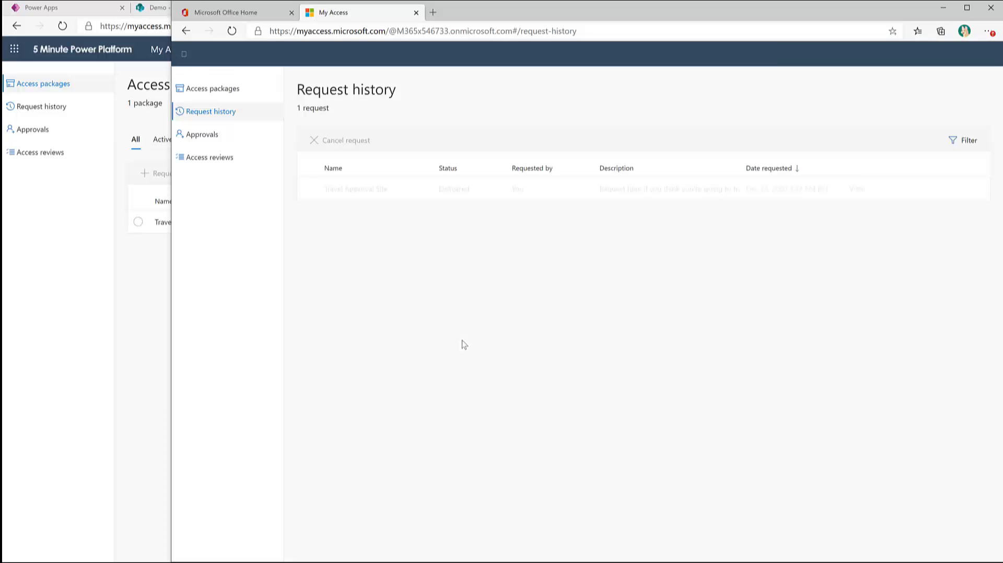
Find the Travel App Access group in the administrator's Azure AD groups by searching "travel" and check its members
left_click(114, 296)
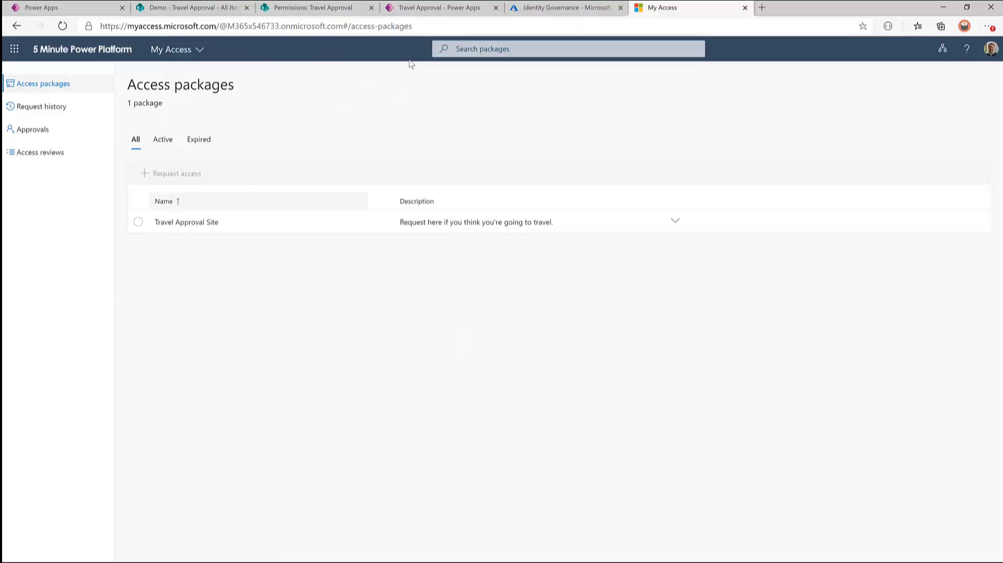
left_click(522, 14)
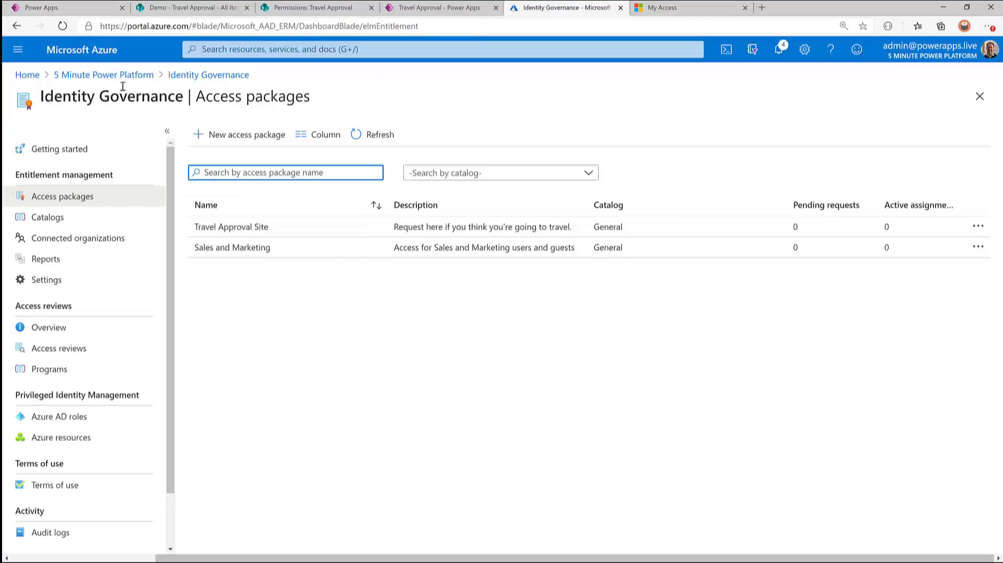
left_click(135, 76)
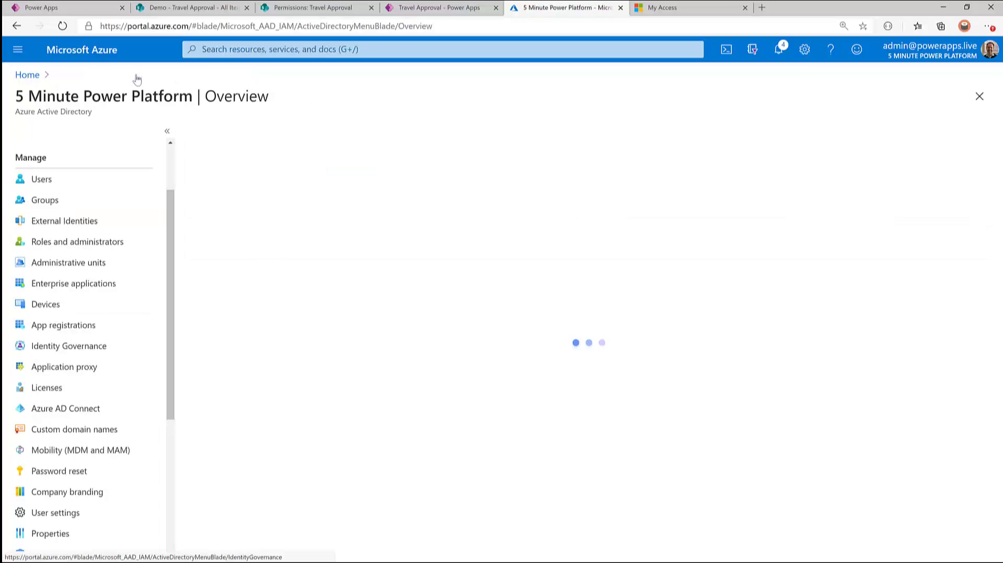
left_click(44, 201)
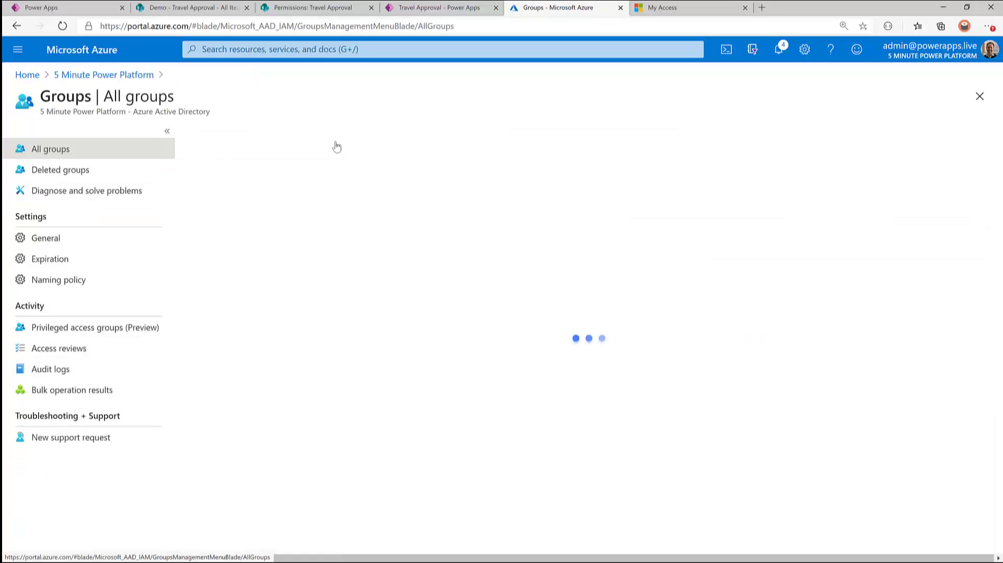
left_click(281, 197)
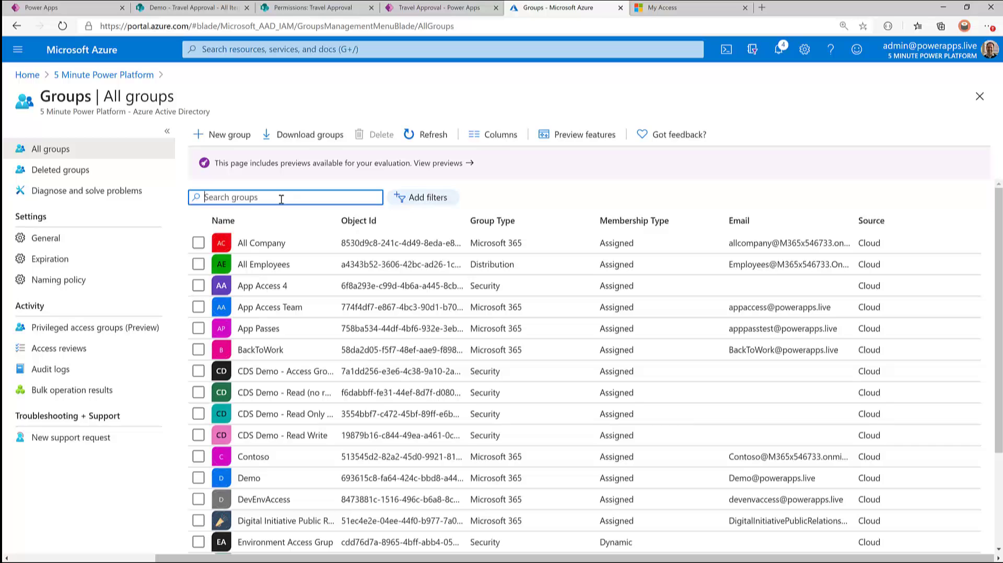
type("travel")
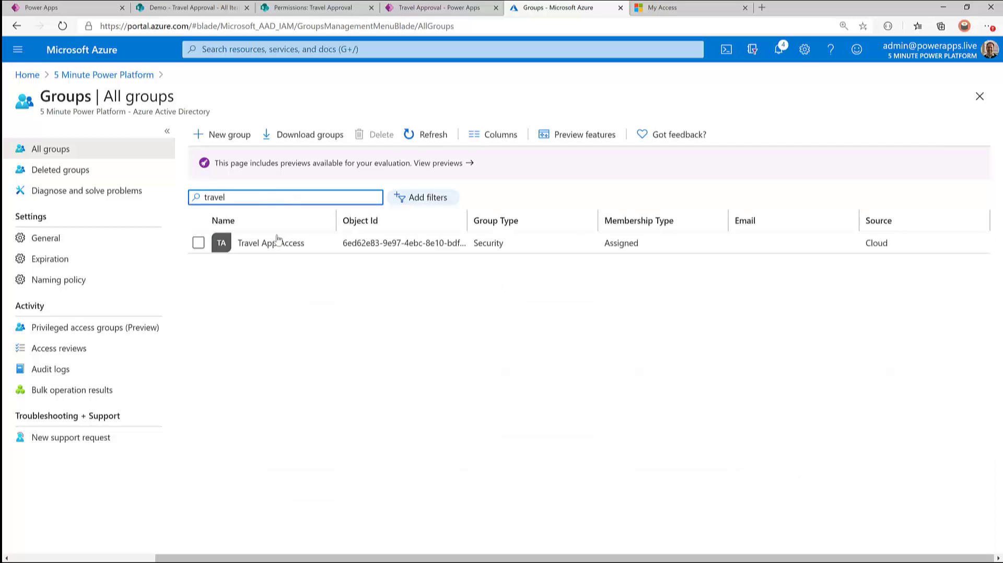
left_click(279, 253)
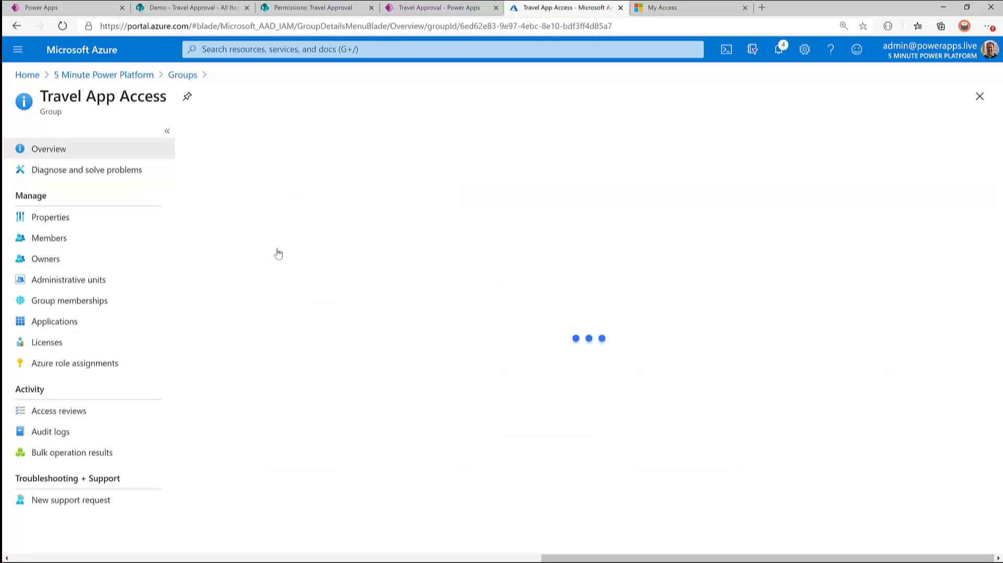
left_click(70, 245)
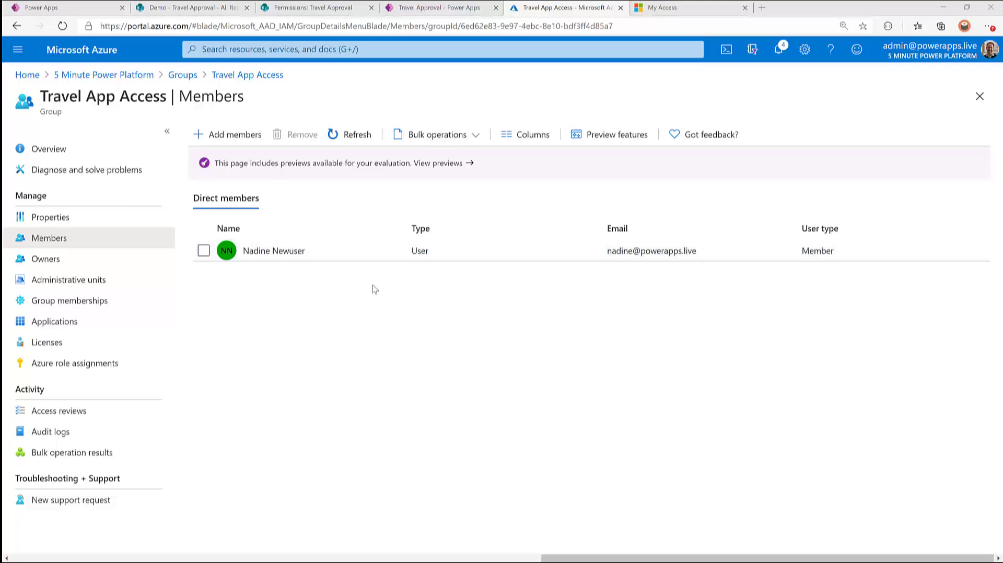
Copy the Travel Approval SharePoint list's address from the administrator's session and open it in the new user's browser session
key("alt+Tab")
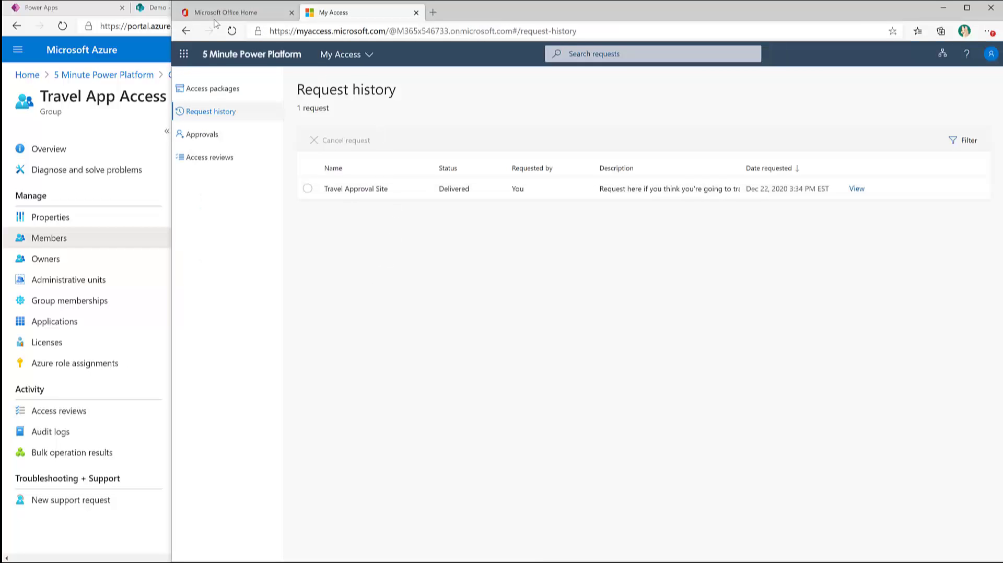
left_click(160, 14)
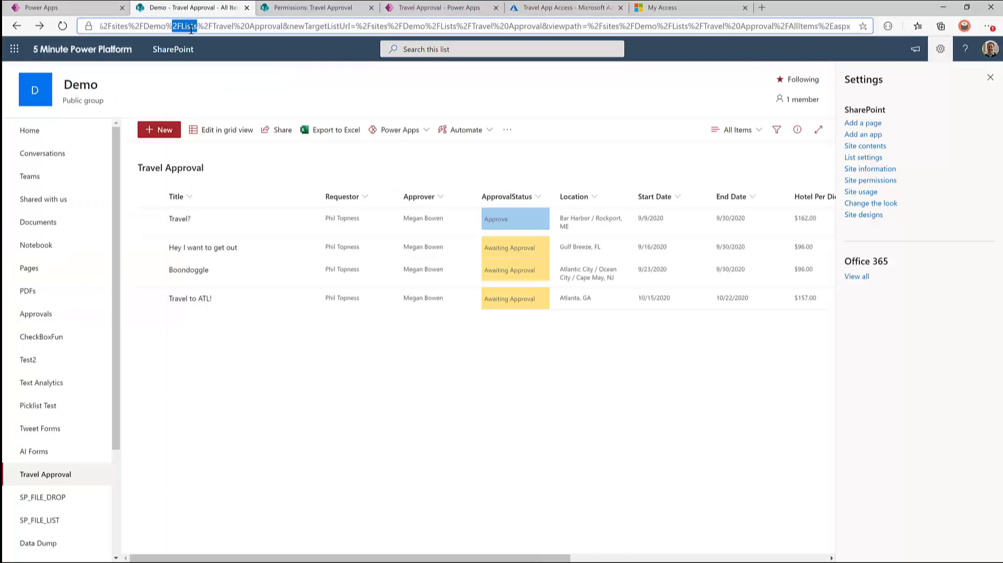
key("alt+Tab")
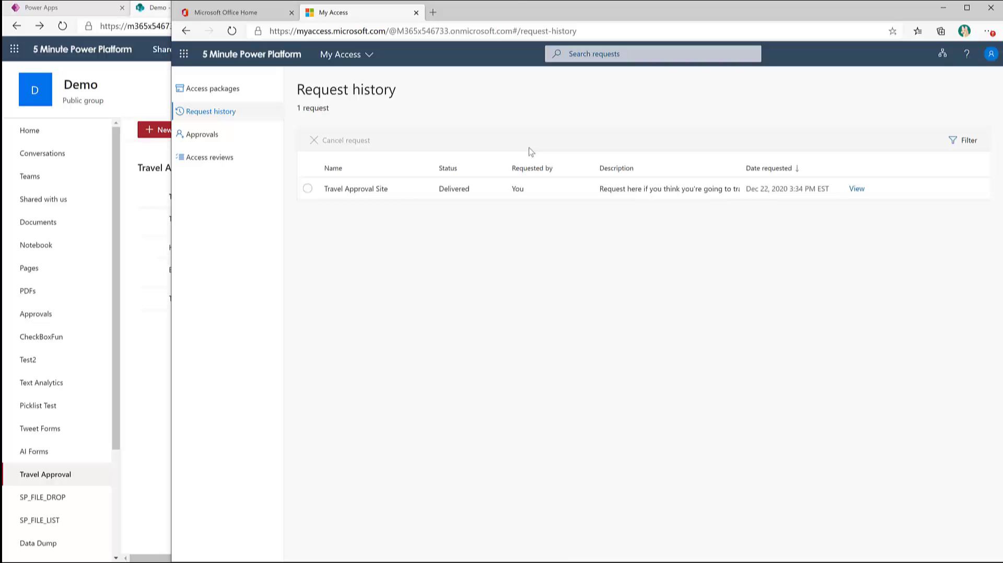
key("ctrl+t")
key("ctrl+v")
key("Return")
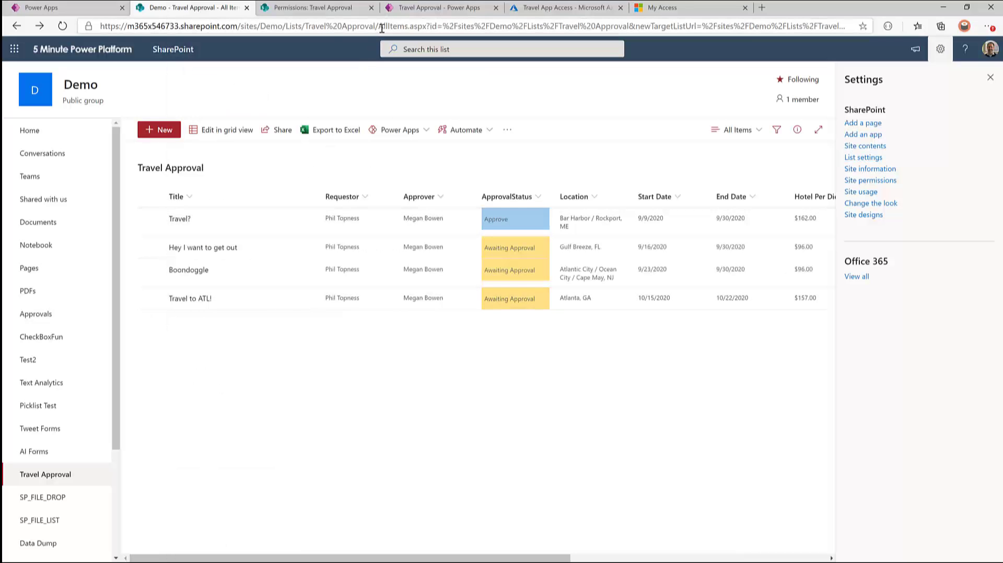
Open the Travel Approval canvas app's address in the new user's browser session and allow its SharePoint connection
left_click(415, 11)
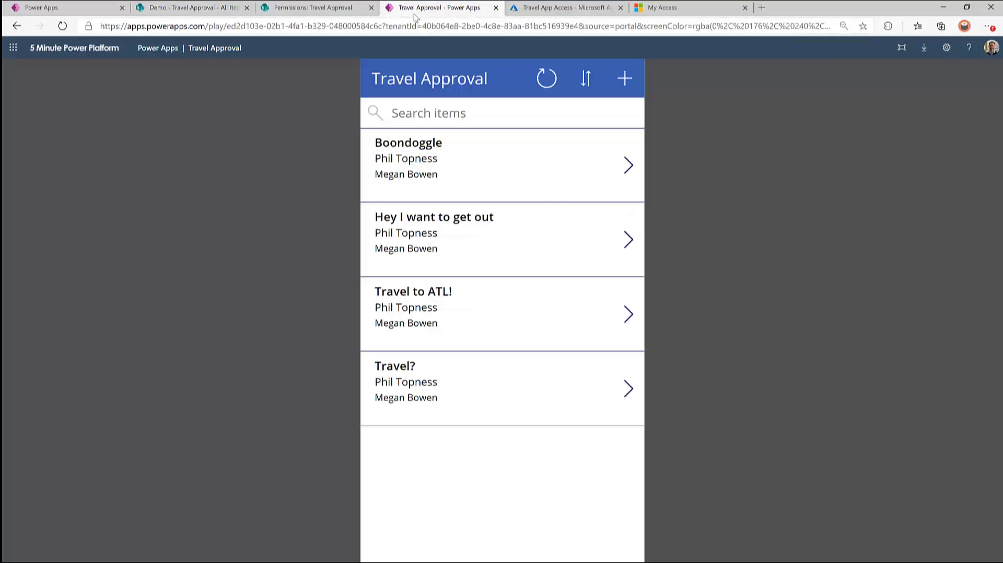
left_click(380, 26)
key("ctrl+c")
key("alt+Return")
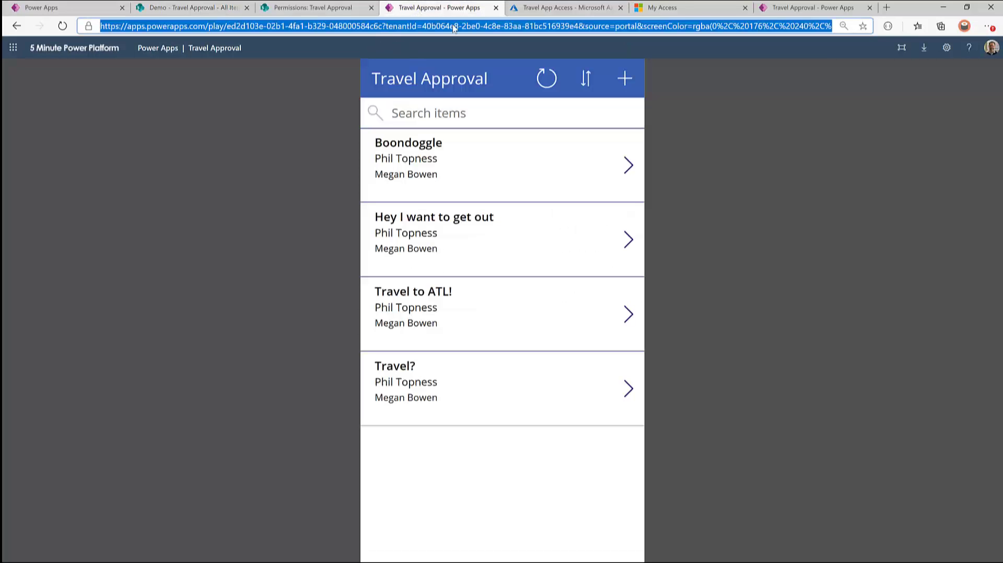
key("alt+Tab")
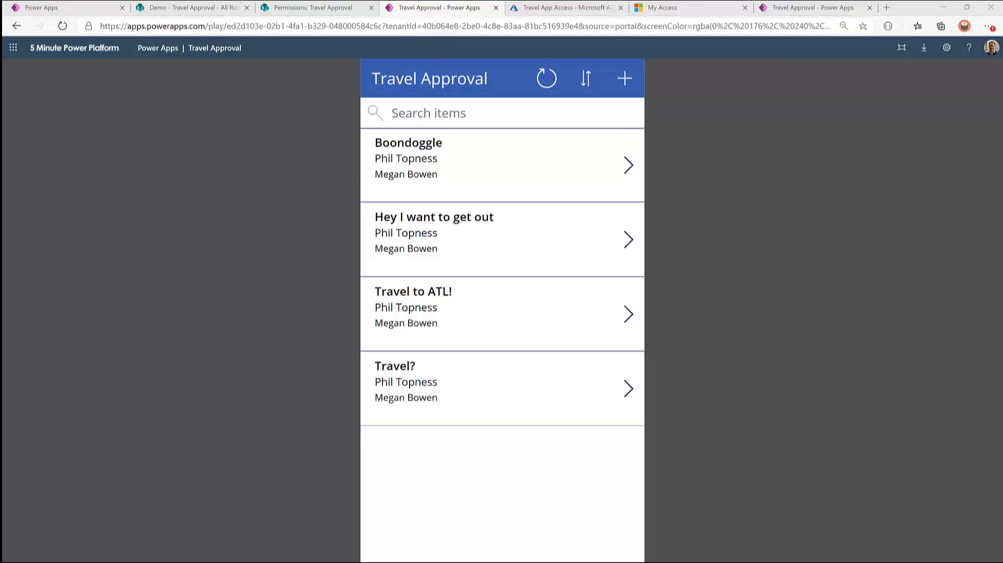
key("alt+Tab")
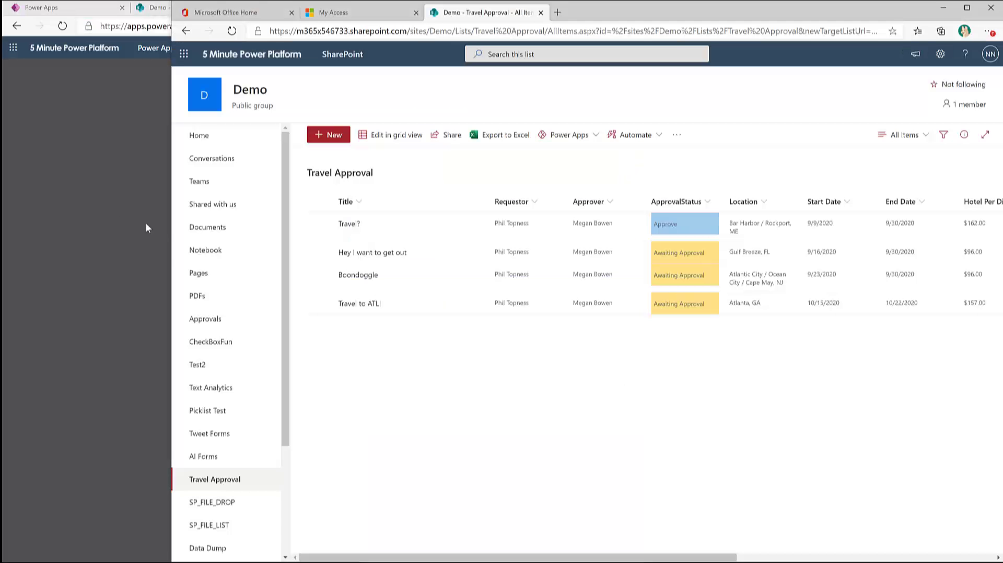
key("ctrl+t")
key("ctrl+v")
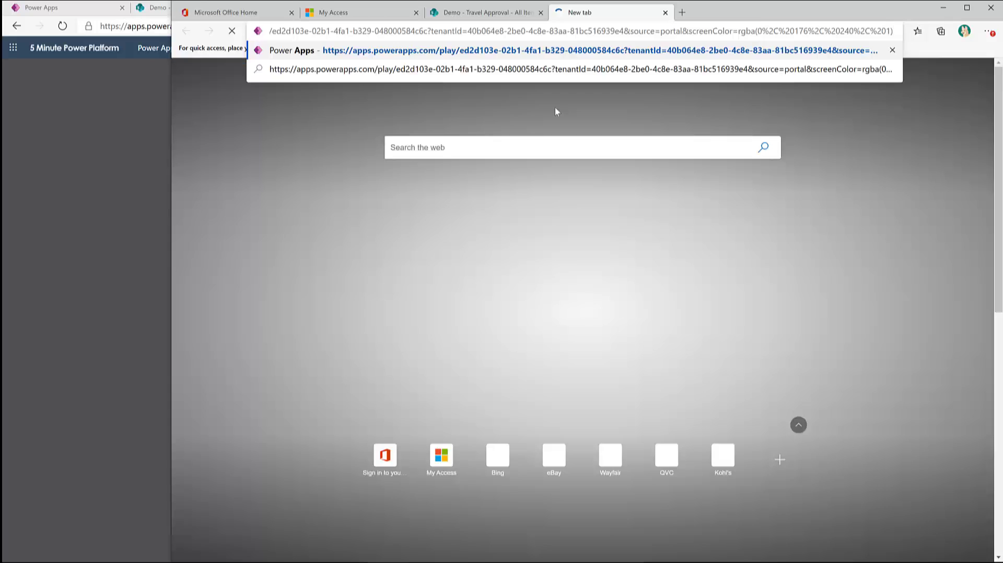
key("Return")
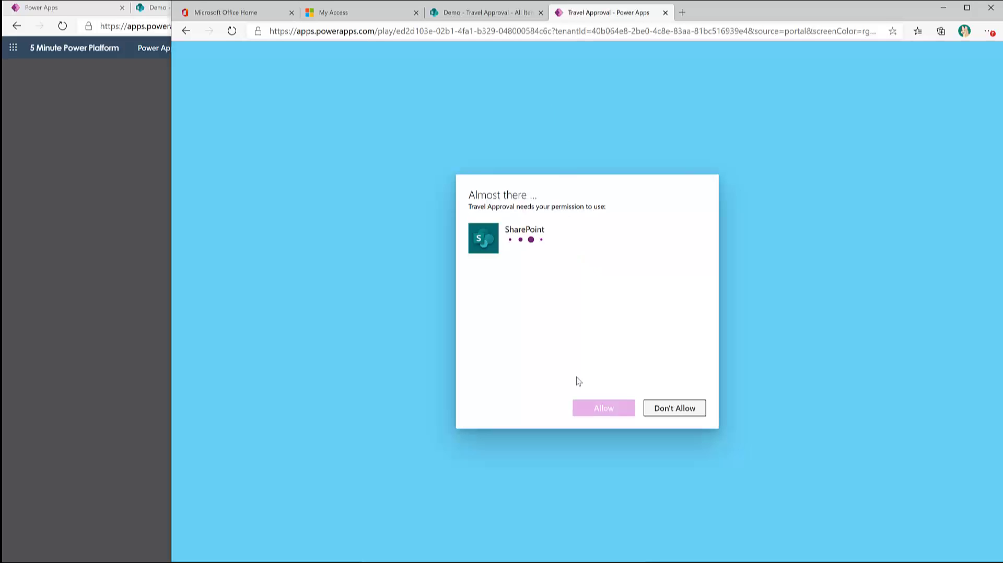
left_click(603, 409)
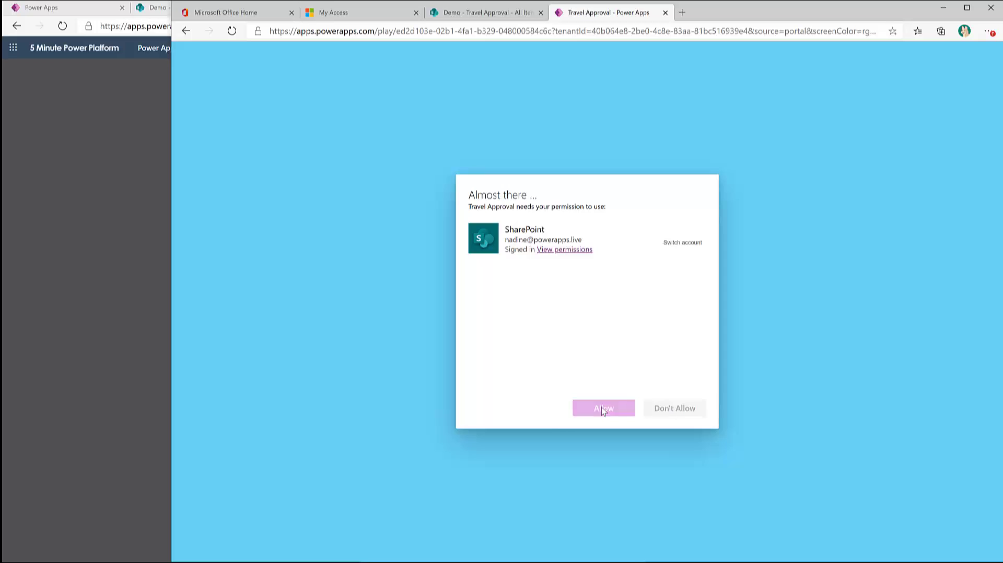
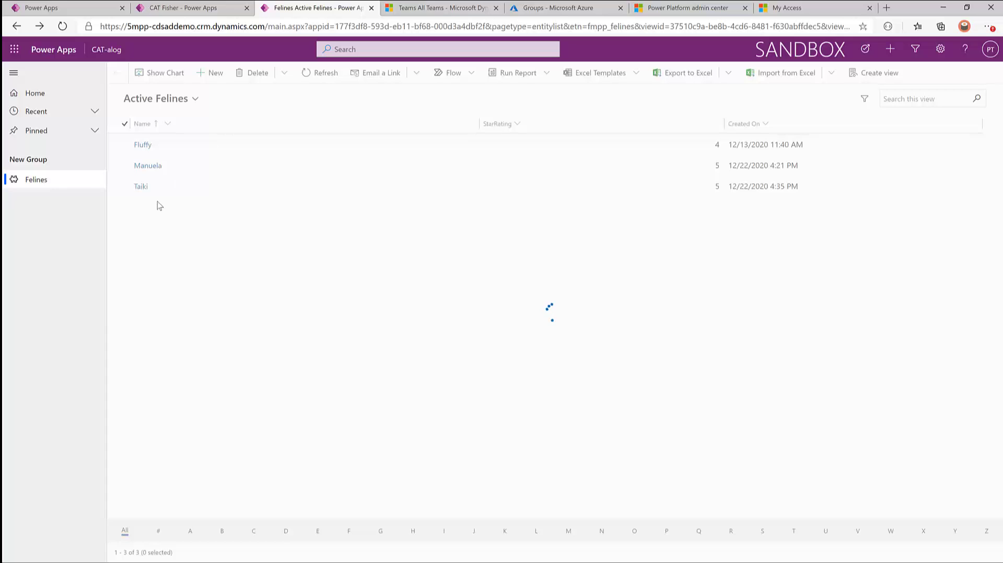
View the five-star record between Manuela and Taiki in the CAT-alog app and return to the Active Felines list
left_click(141, 187)
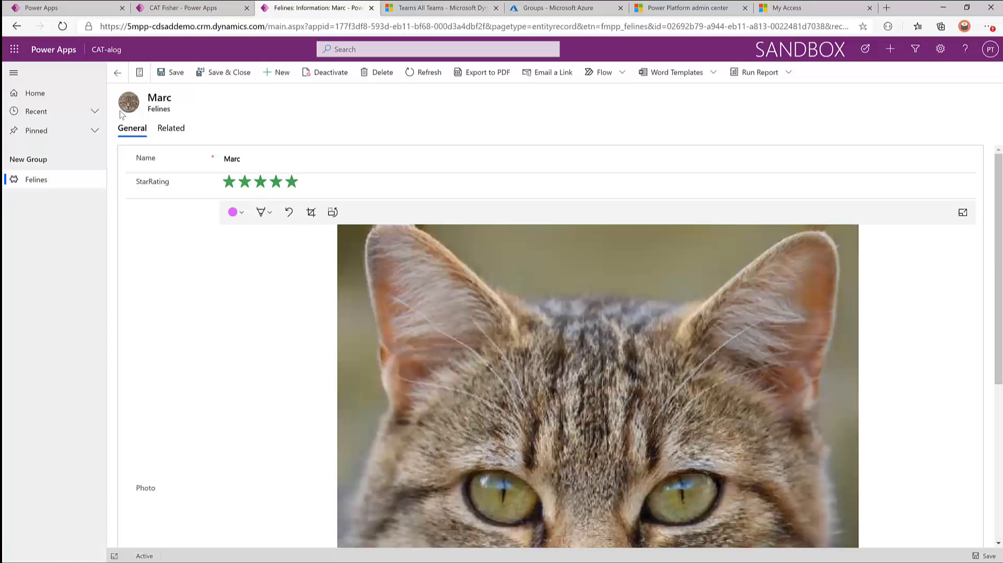
left_click(38, 183)
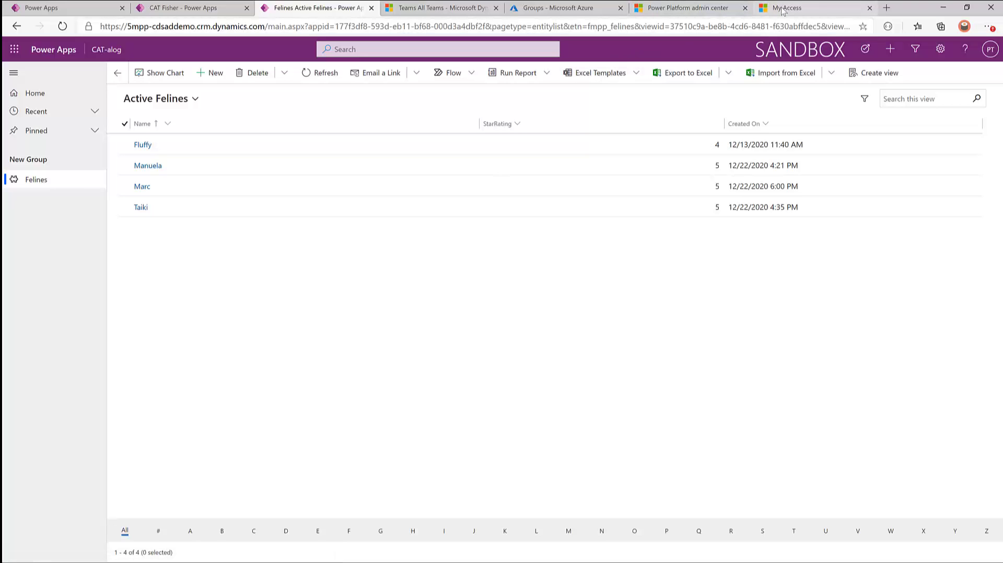
Review the users of the CDS AD Demo environment through its settings in the Power Platform admin center
left_click(694, 10)
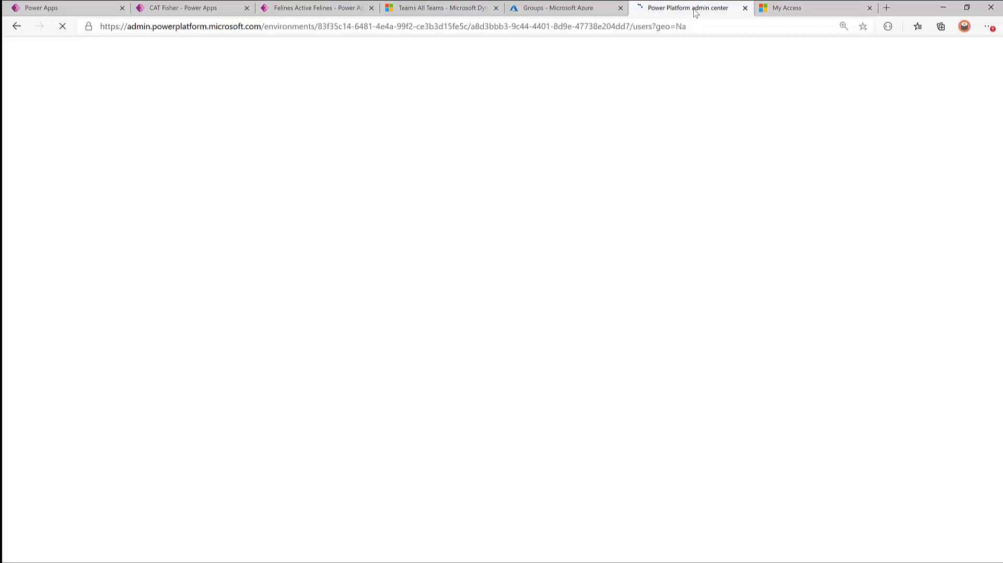
key("alt+Left")
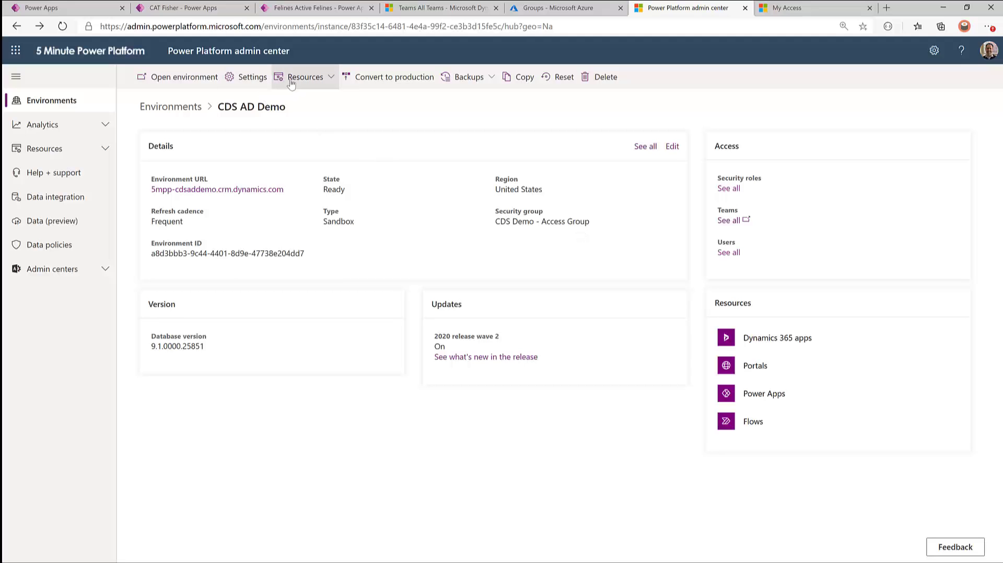
left_click(250, 78)
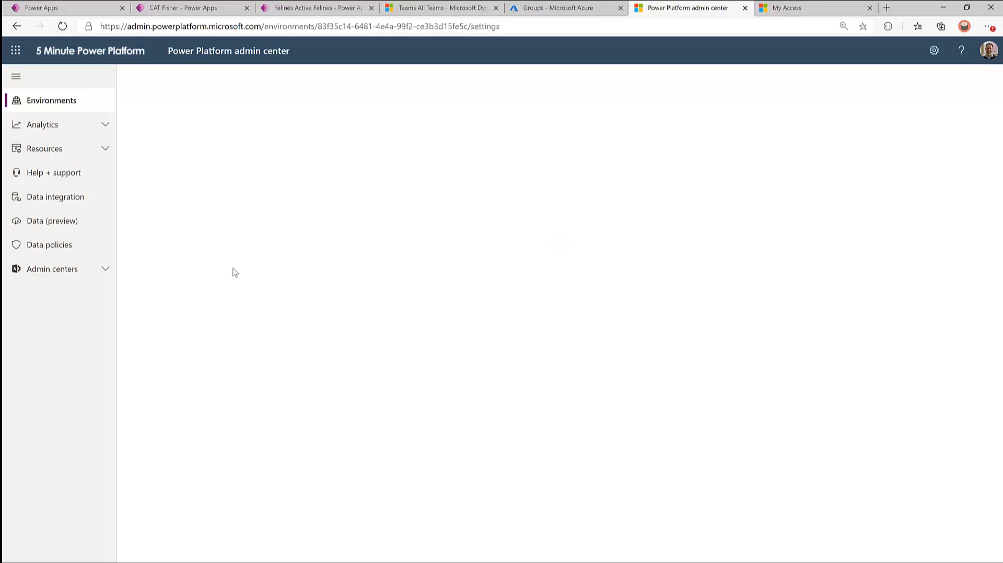
left_click(194, 233)
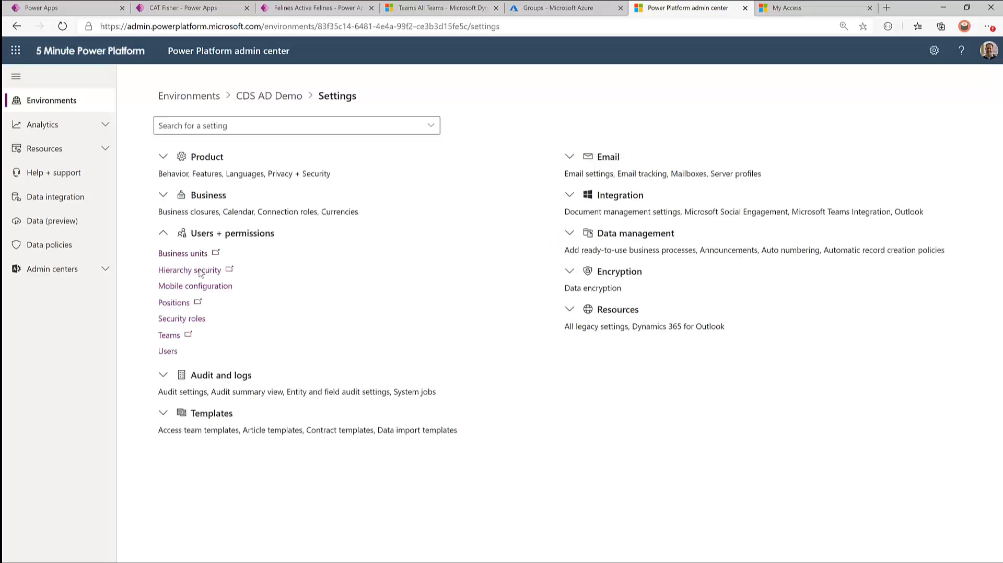
left_click(168, 351)
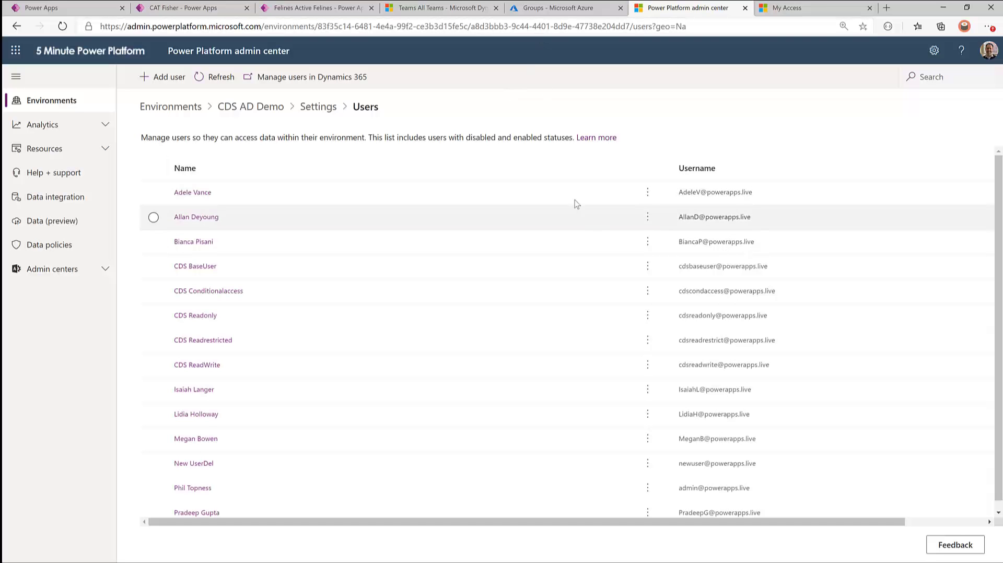
Create an Azure AD security group named "CAT Fisher Access Group" with assigned membership
left_click(547, 12)
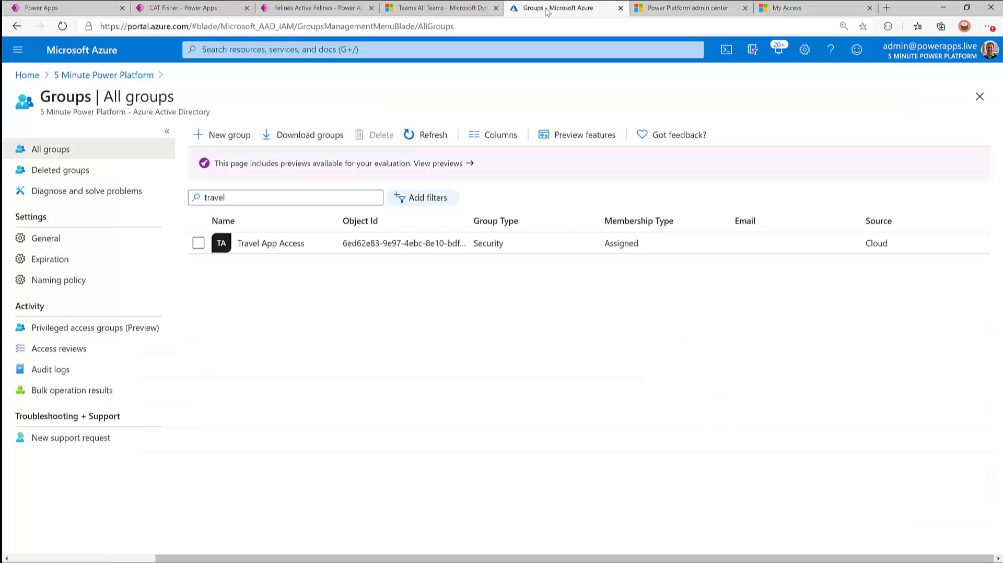
left_click(222, 136)
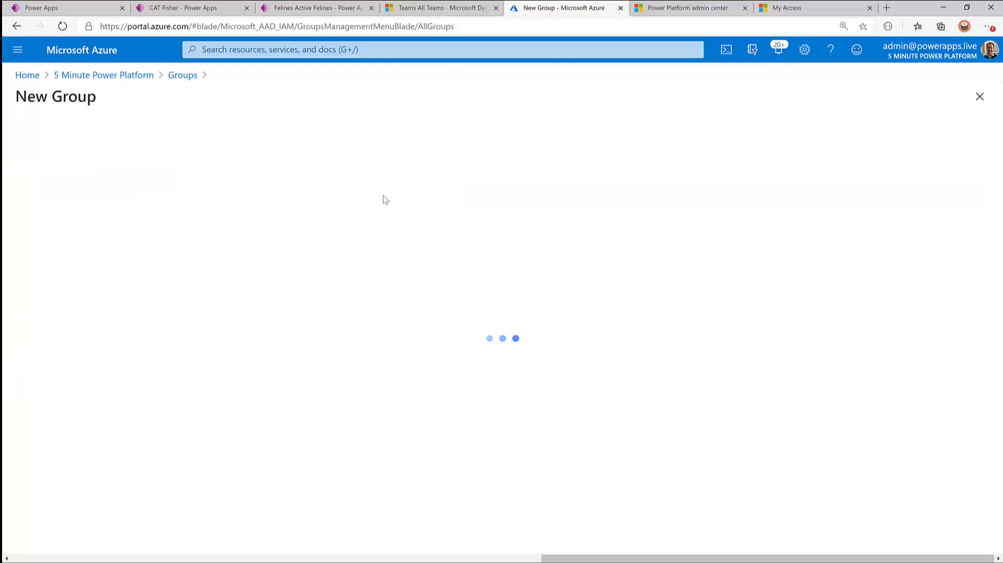
left_click(240, 195)
type("CAT Fisher Access Group")
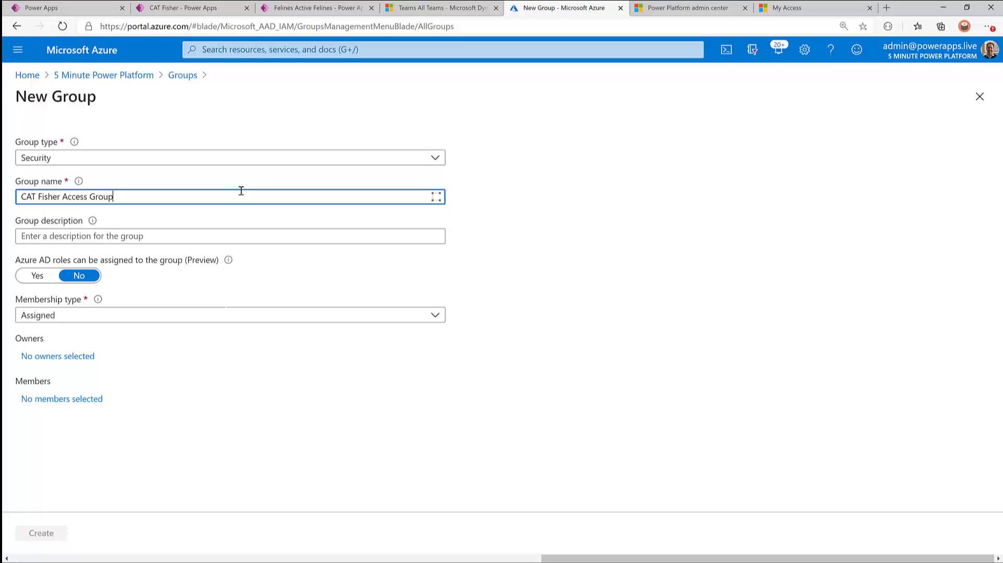
left_click(51, 530)
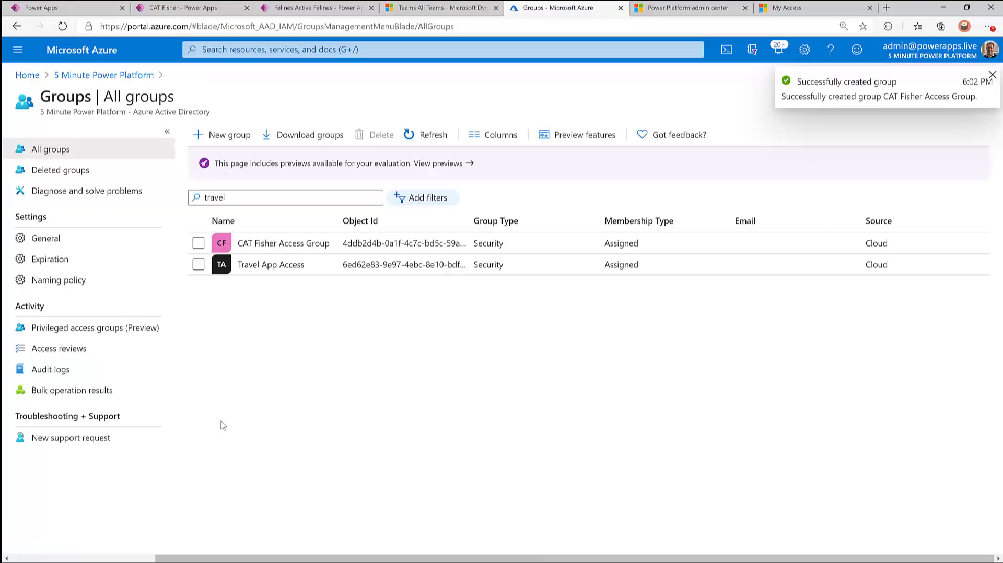
Assign the Microsoft Power Apps Plan 2 Trial license to the CAT Fisher Access Group and return to the groups list
left_click(283, 243)
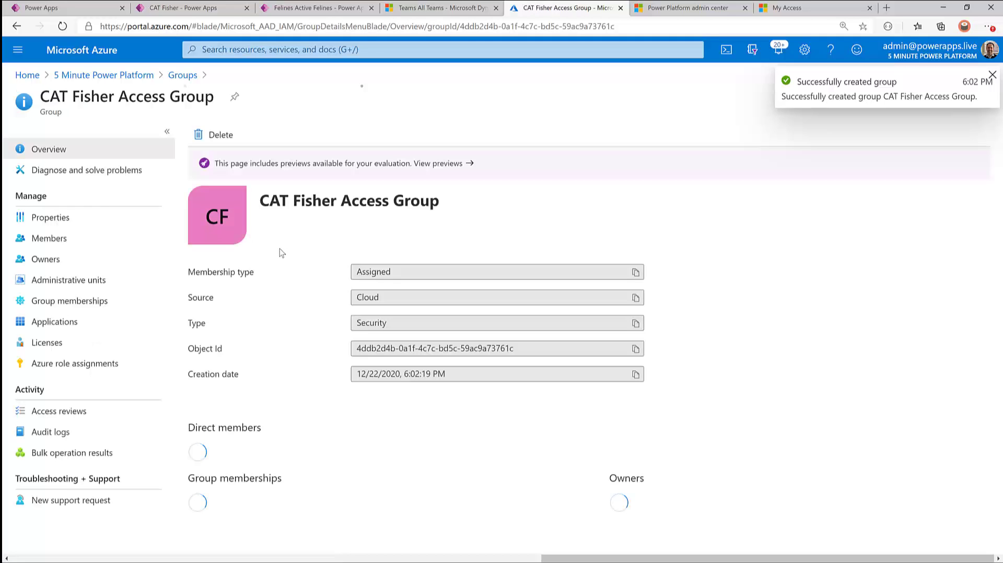
left_click(60, 346)
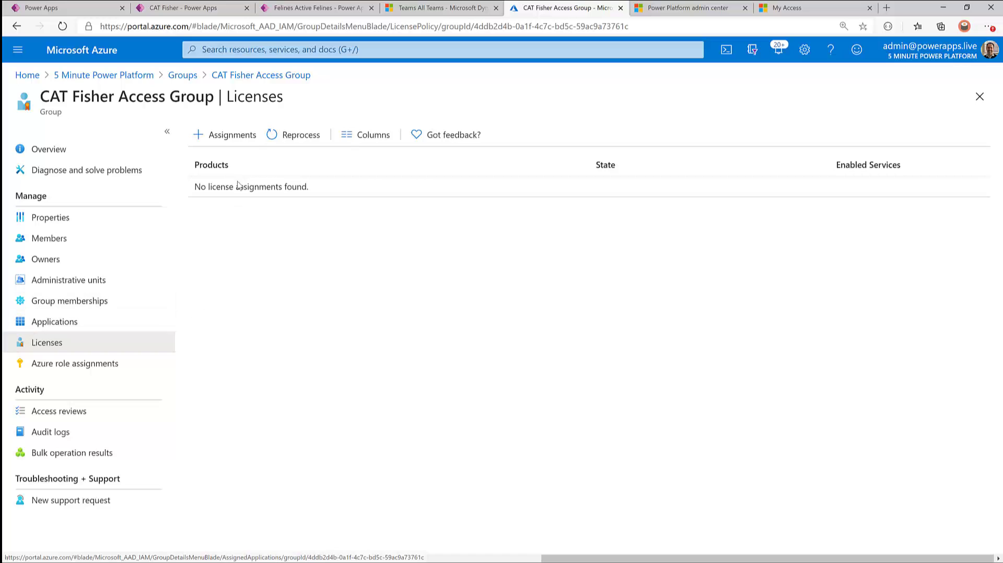
left_click(233, 139)
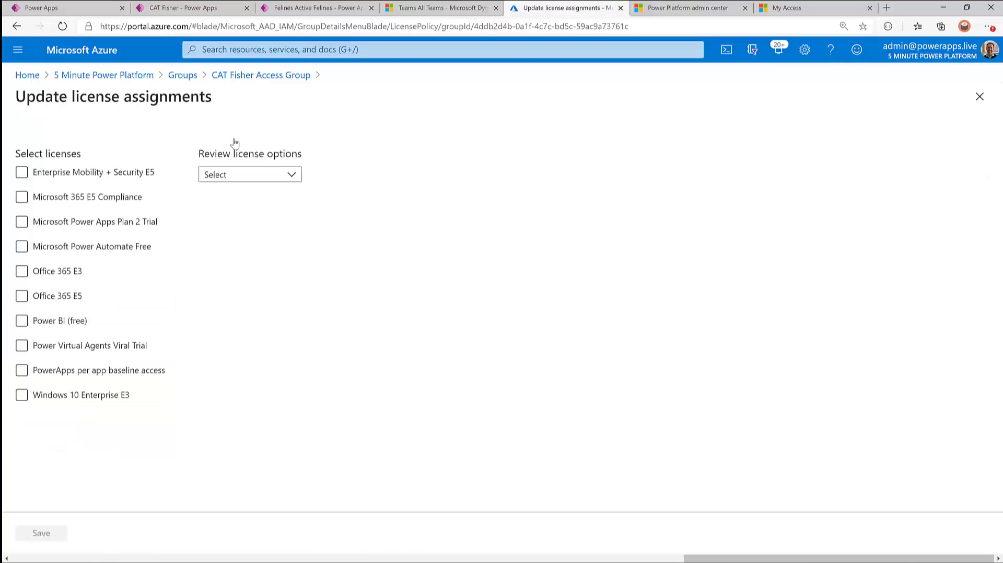
left_click(118, 226)
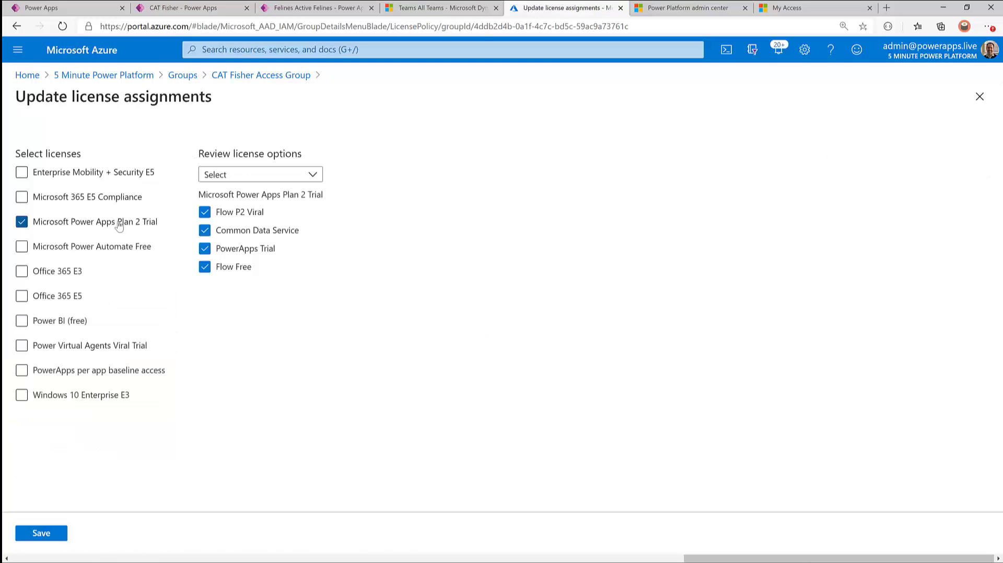
left_click(45, 540)
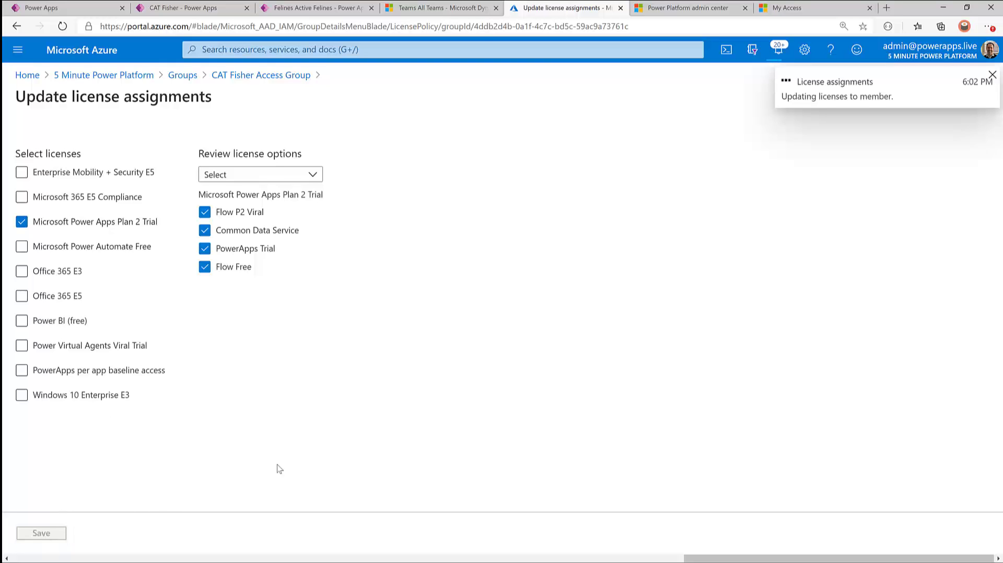
left_click(183, 76)
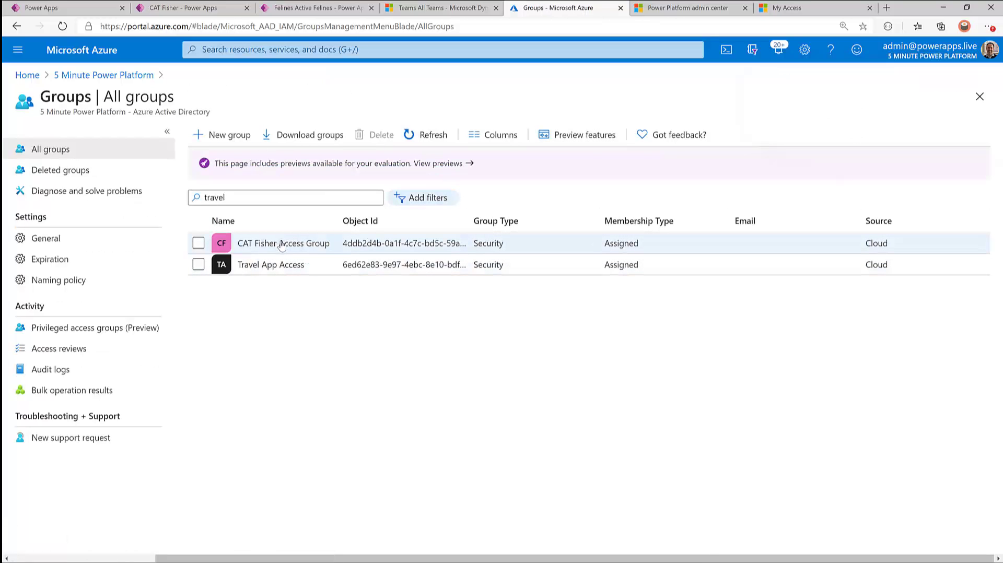
In Power Apps, open sharing for the CAT Fisher canvas app and add the CAT Fisher Access Group as a user
left_click(89, 8)
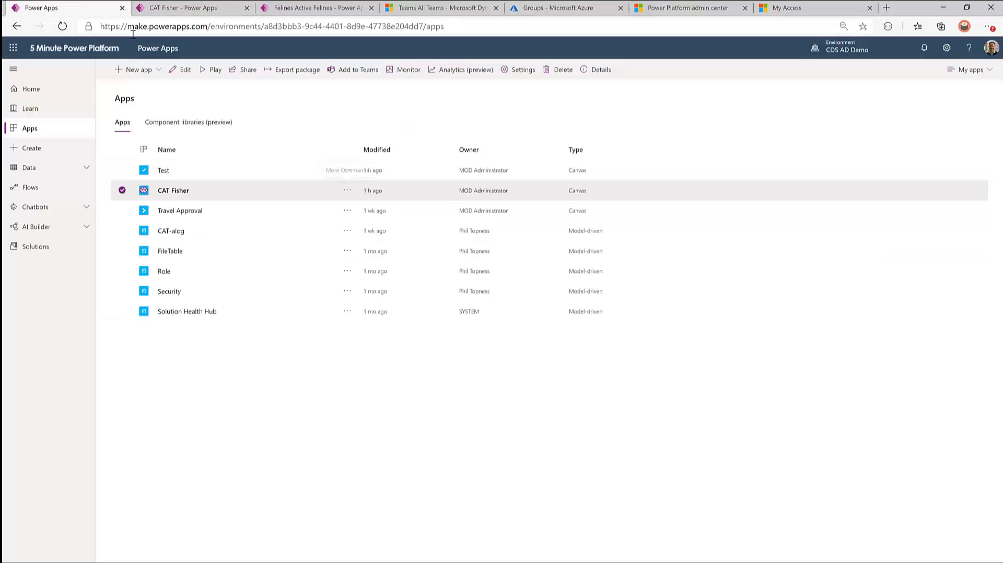
left_click(349, 191)
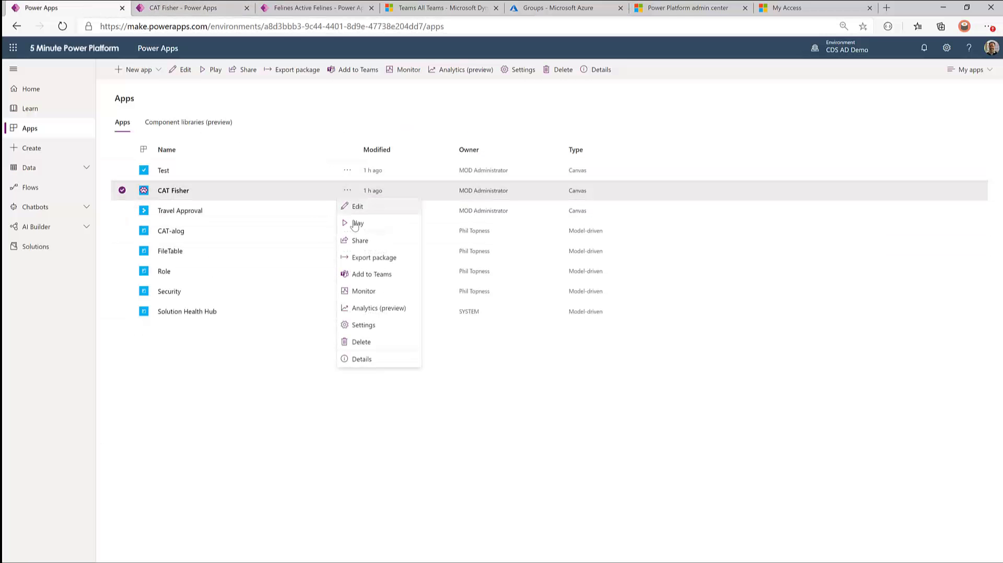
left_click(355, 241)
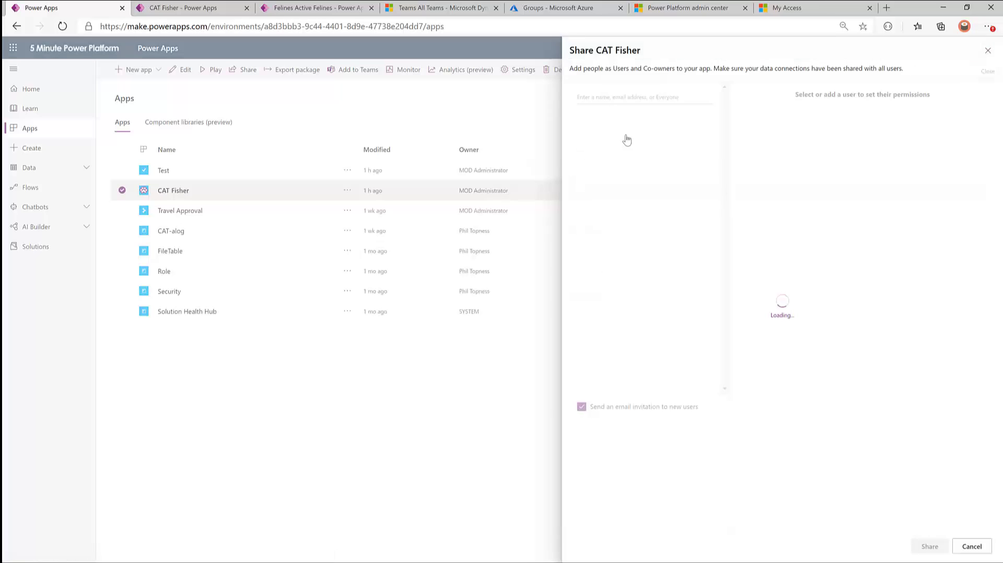
left_click(630, 97)
type("cat")
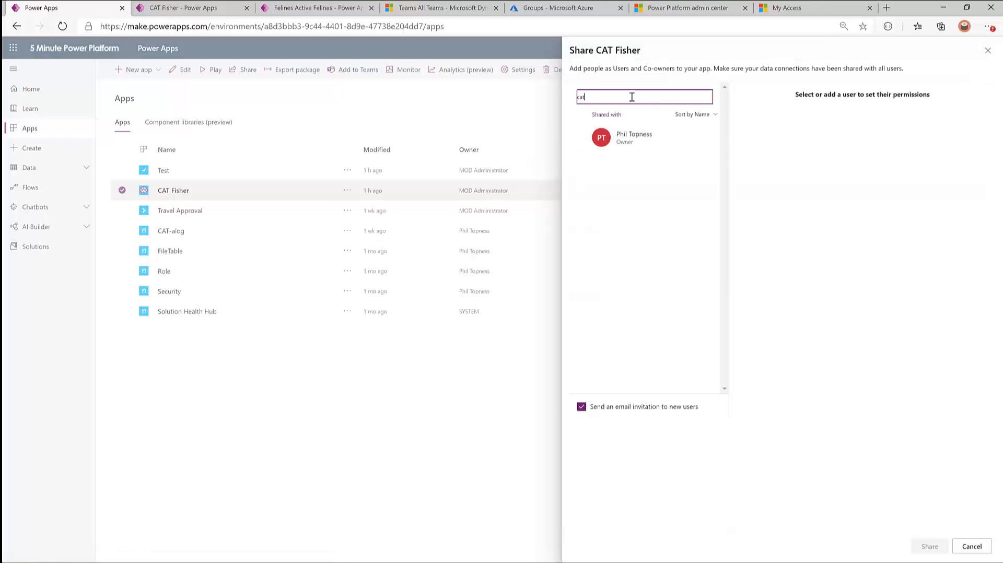
left_click(643, 115)
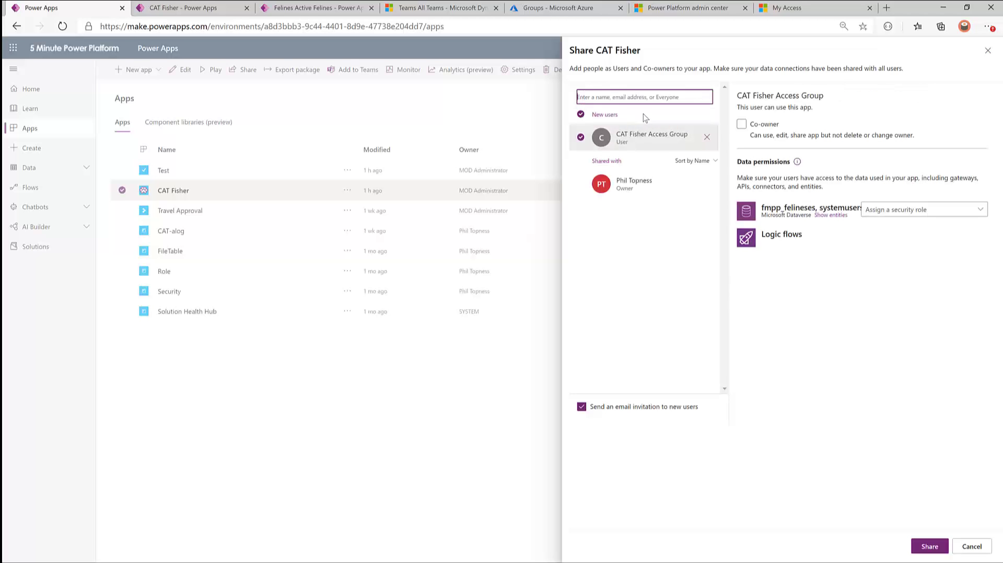
Give the group the CAT Fisher security role for the app's Dataverse data and share the app
left_click(983, 210)
left_click(745, 253)
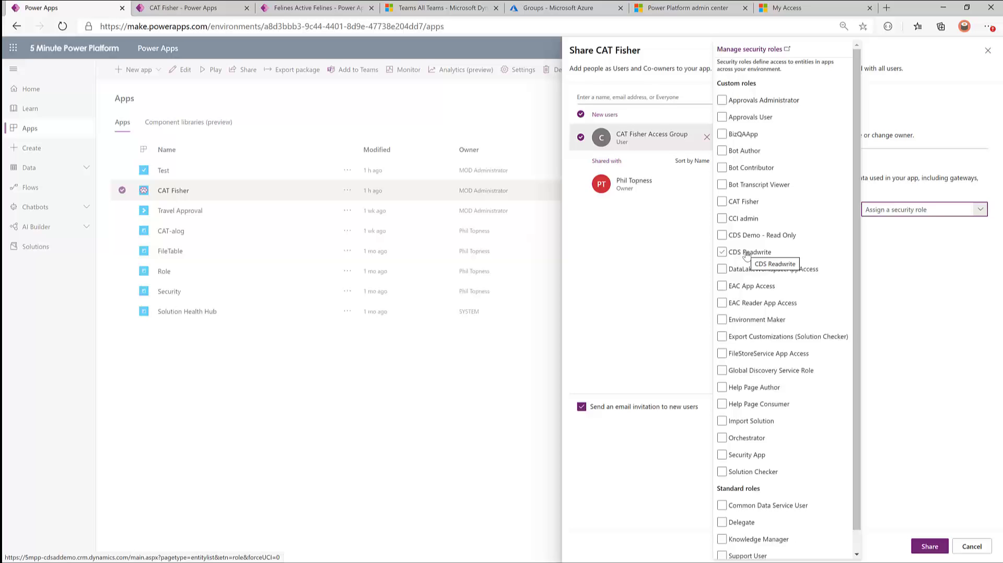
left_click(746, 254)
left_click(746, 220)
left_click(746, 204)
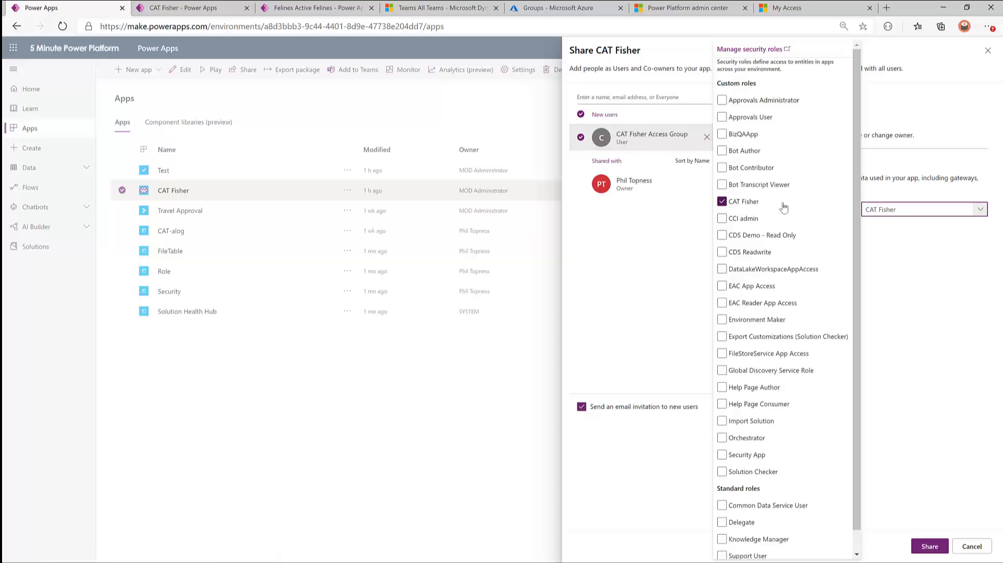
left_click(925, 229)
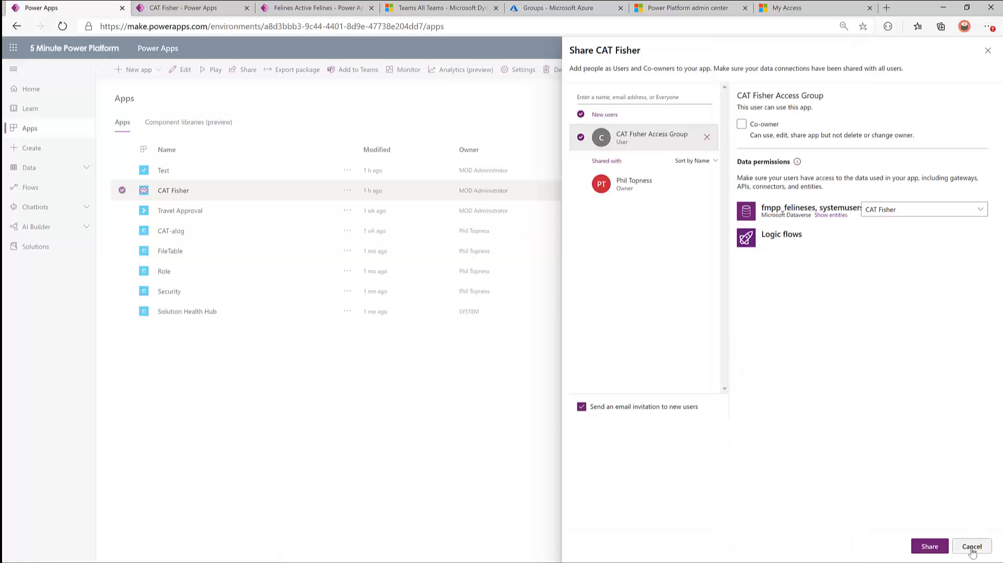
left_click(925, 548)
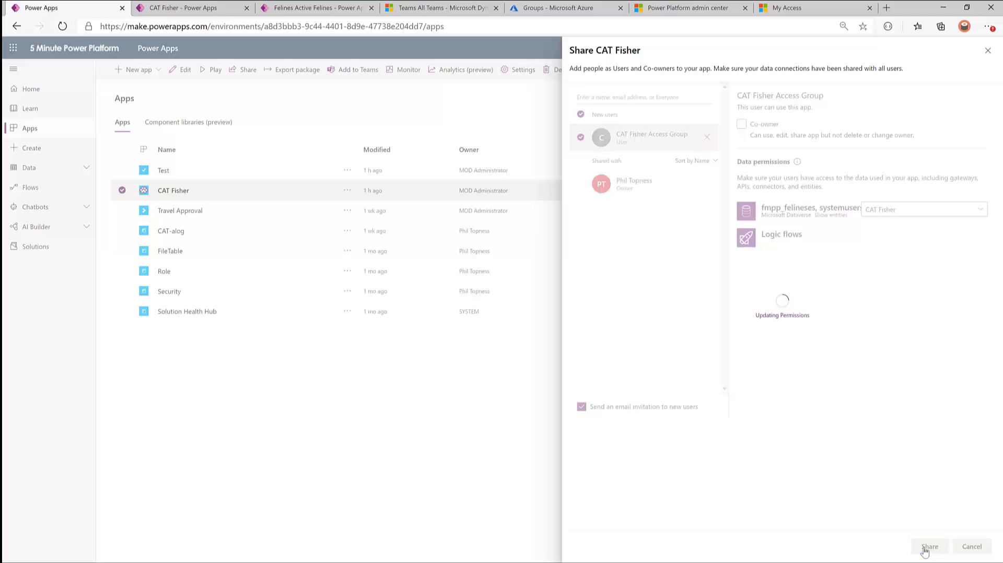
left_click(949, 547)
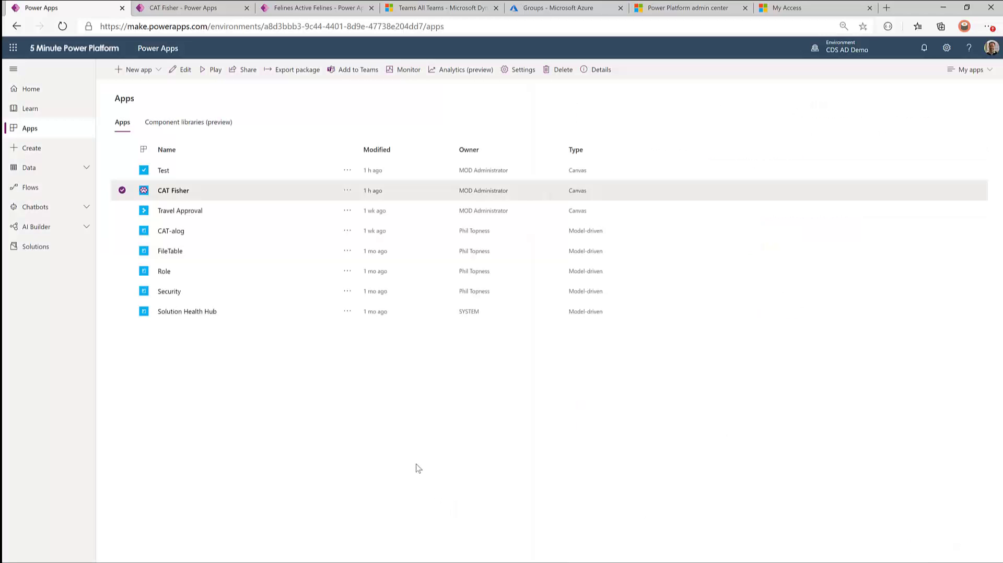
Add the CAT Fisher security role to the CAT-alog model-driven app's sharing settings, apply the share and close it
left_click(182, 9)
left_click(67, 6)
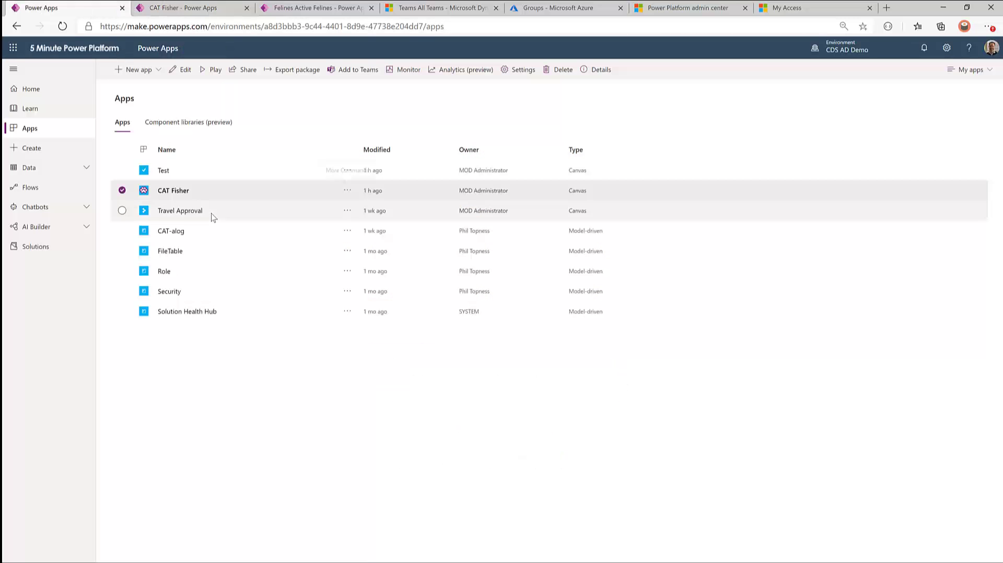
left_click(347, 232)
left_click(358, 277)
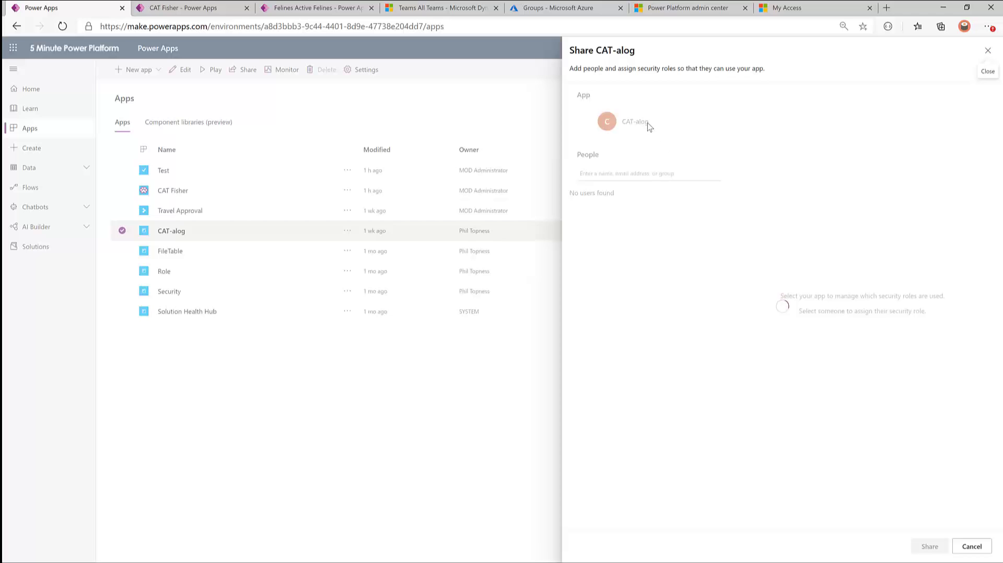
left_click(648, 121)
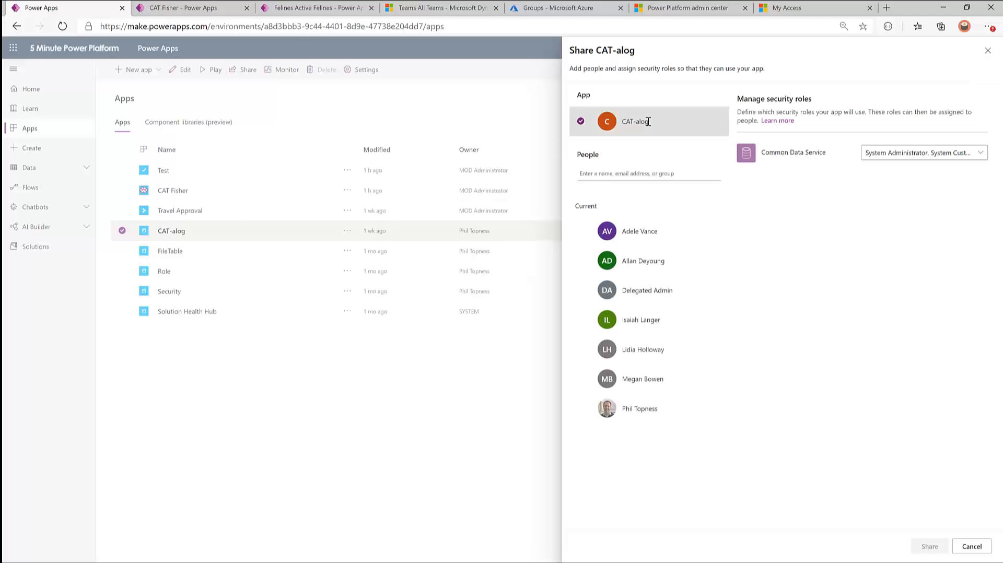
left_click(981, 154)
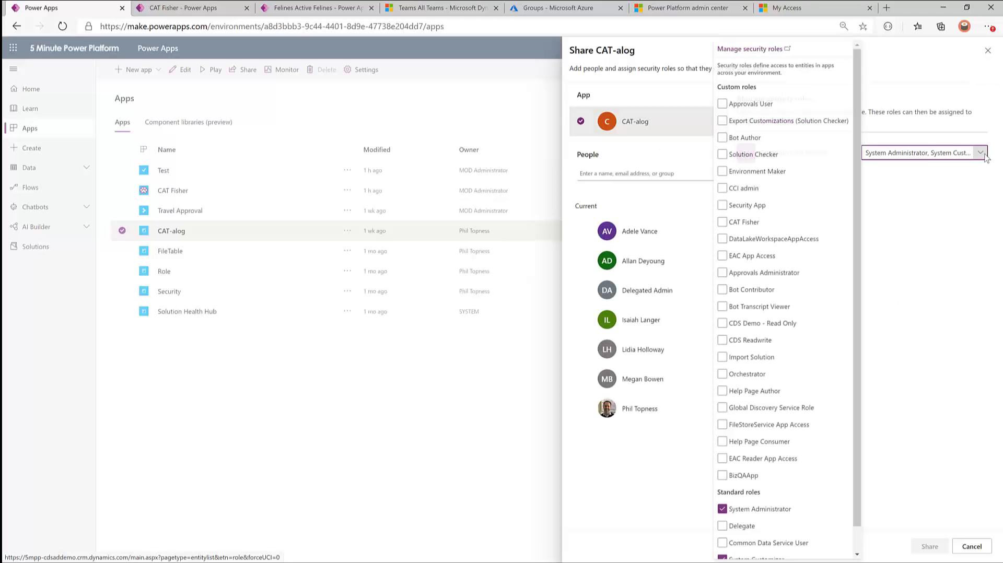
left_click(737, 225)
left_click(941, 295)
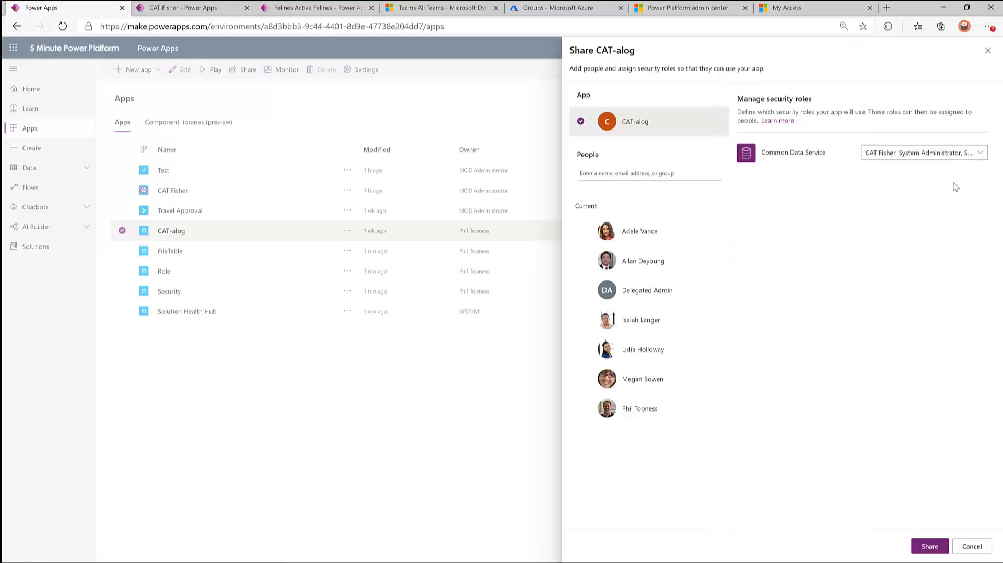
left_click(922, 546)
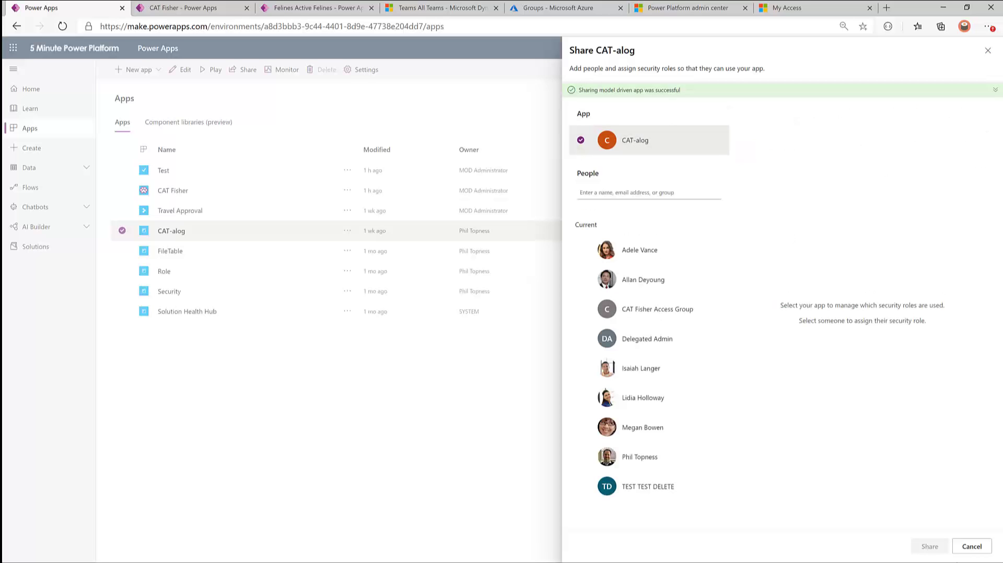
left_click(971, 546)
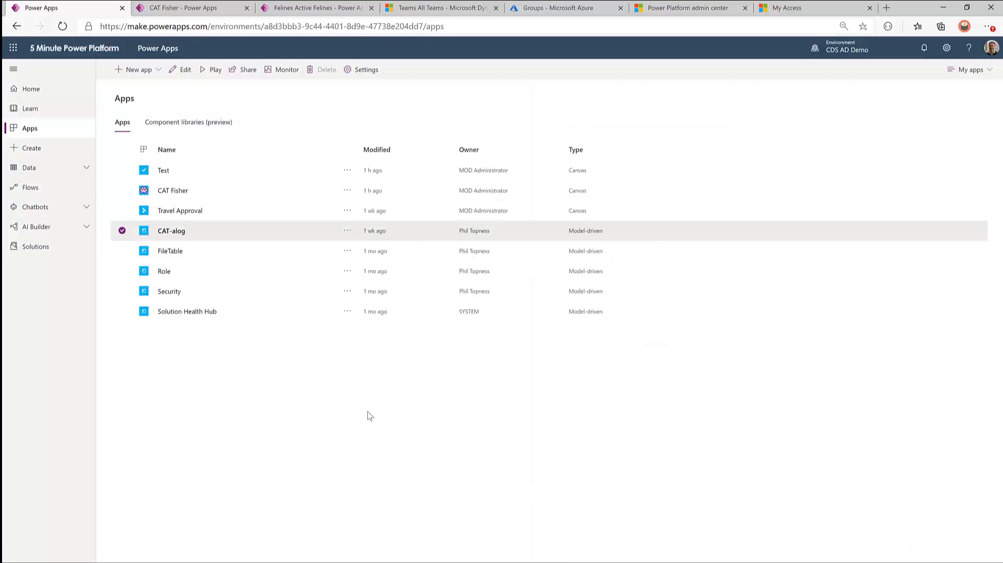
In Azure AD Identity Governance, start an access package named "CAT Fisher Access" with the description "I love cats, let me in." in the General catalog
left_click(558, 7)
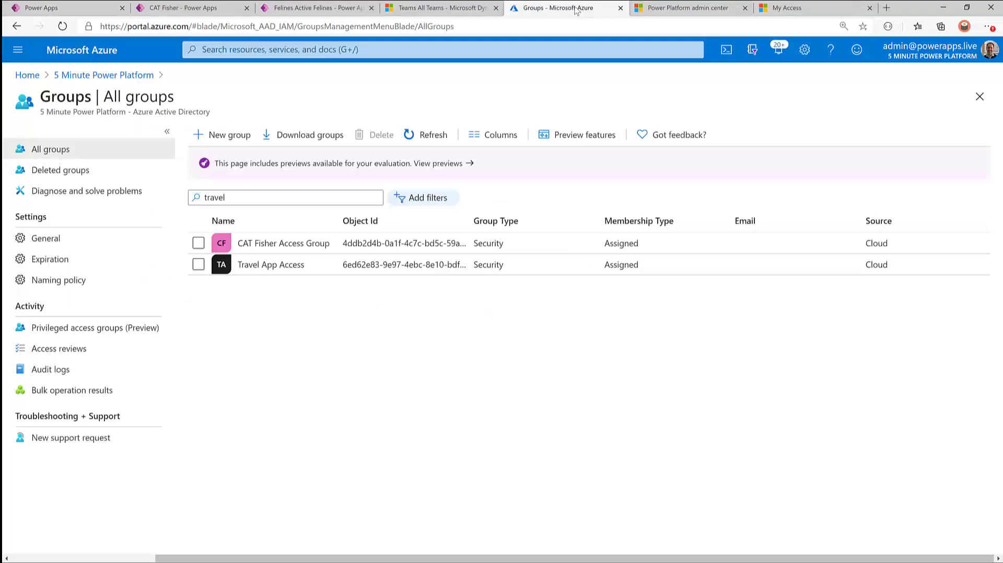
left_click(95, 78)
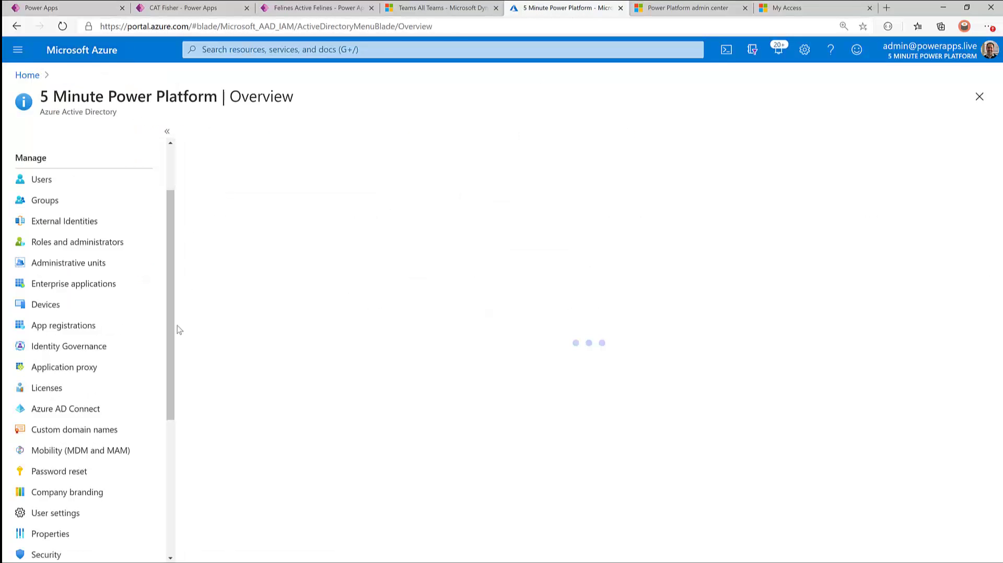
left_click(73, 347)
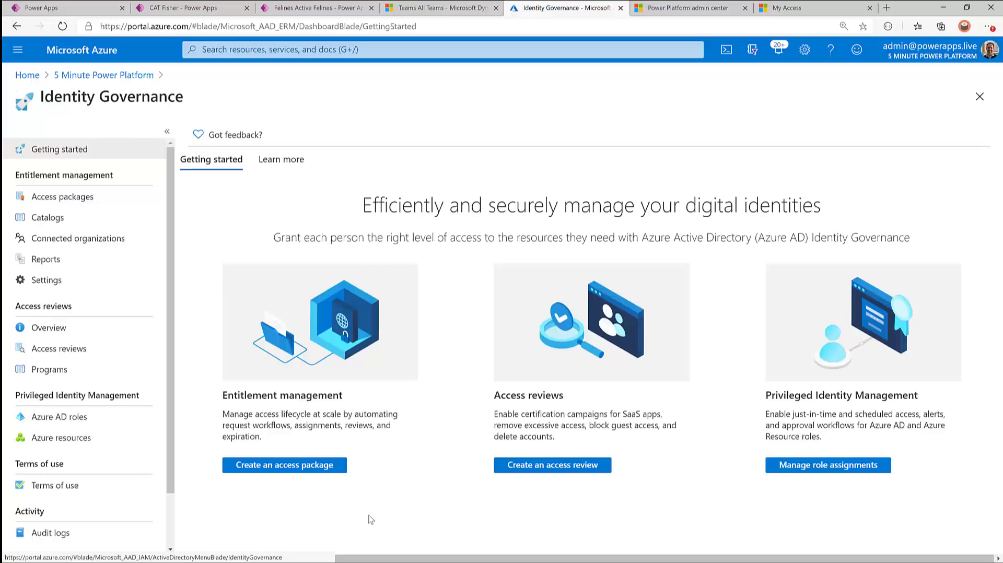
left_click(315, 468)
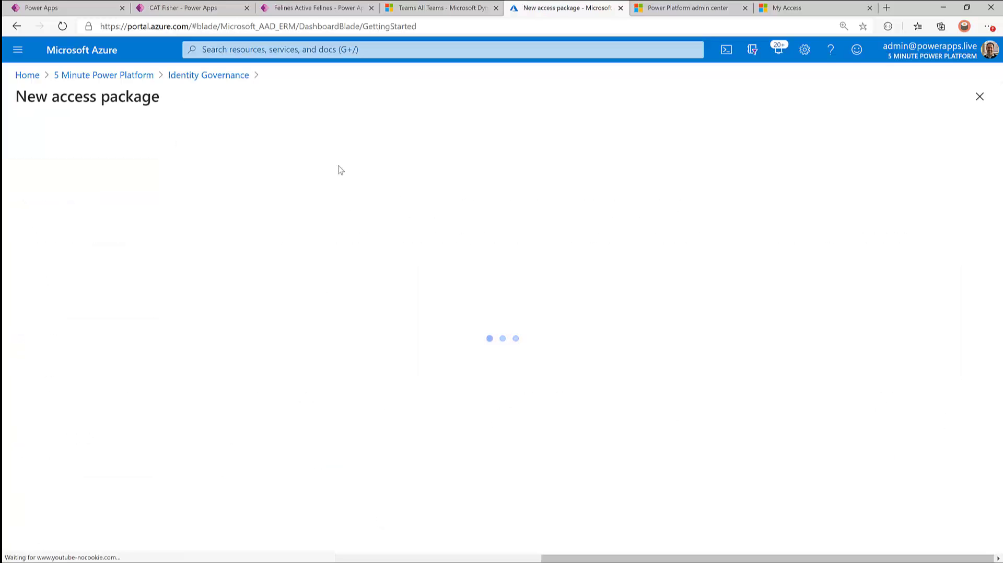
left_click(248, 218)
type("CA")
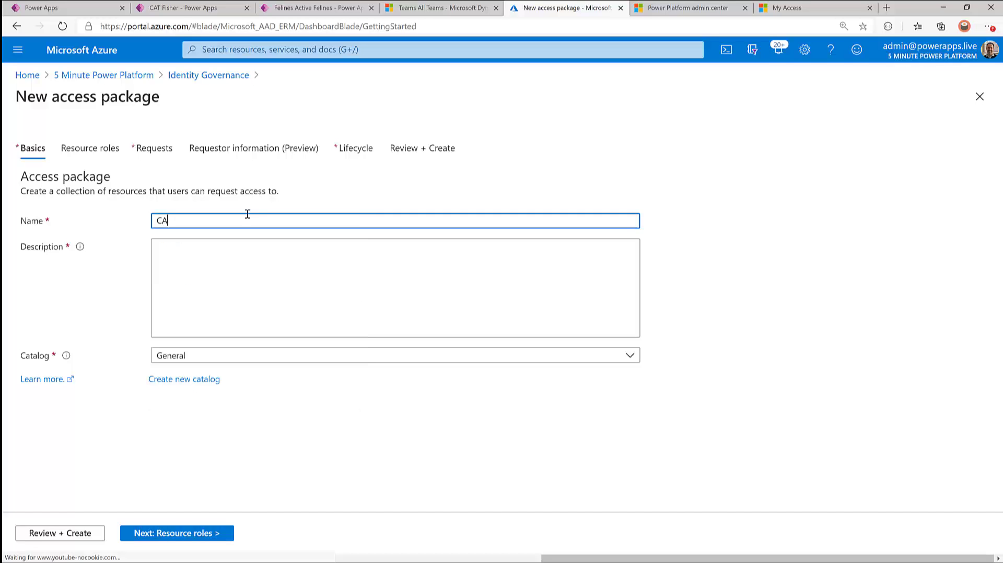
type("T Fisher Access")
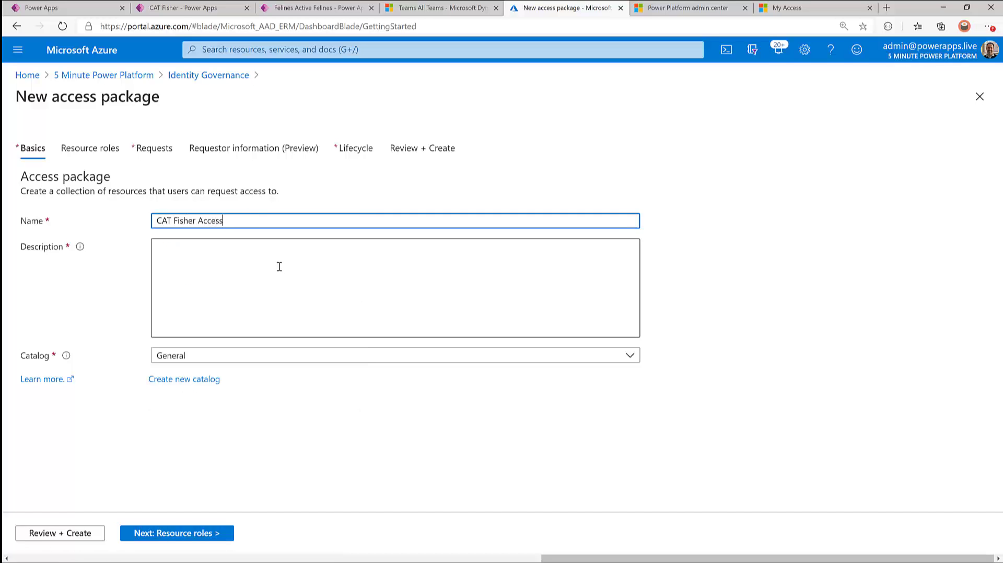
left_click(279, 270)
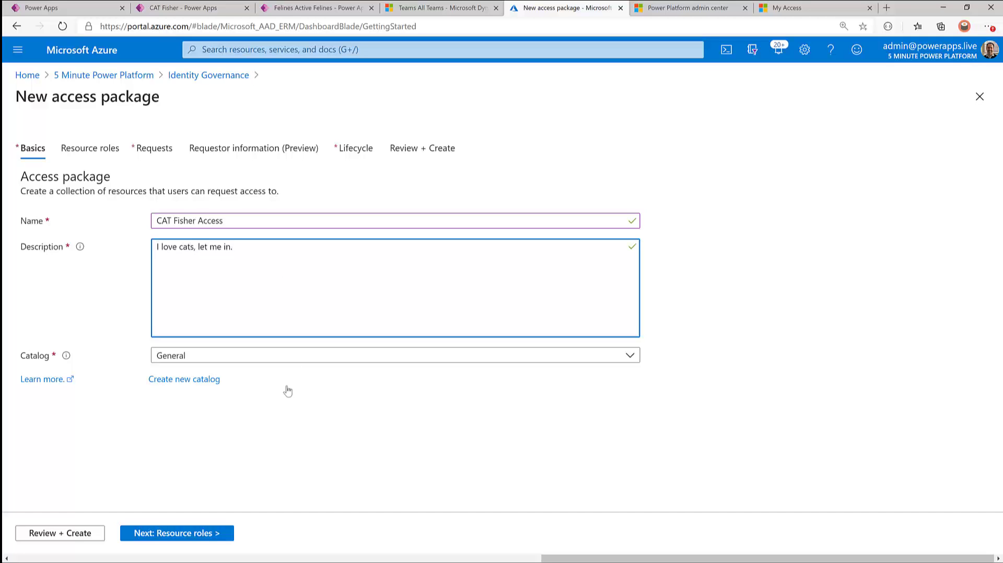
left_click(190, 534)
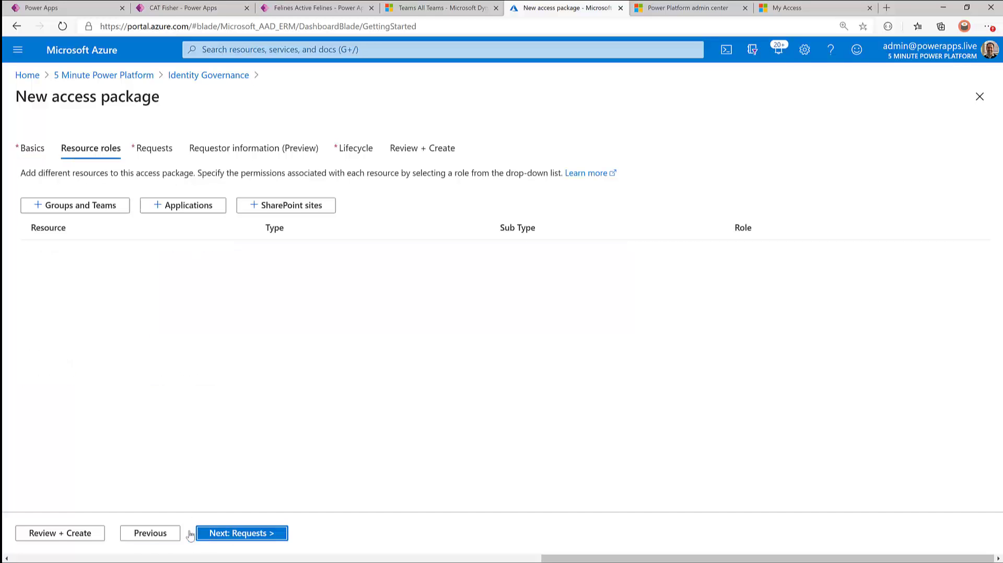
Look for groups outside the General catalog and pick the CAT Fisher Access Group as a resource for the access package
left_click(82, 208)
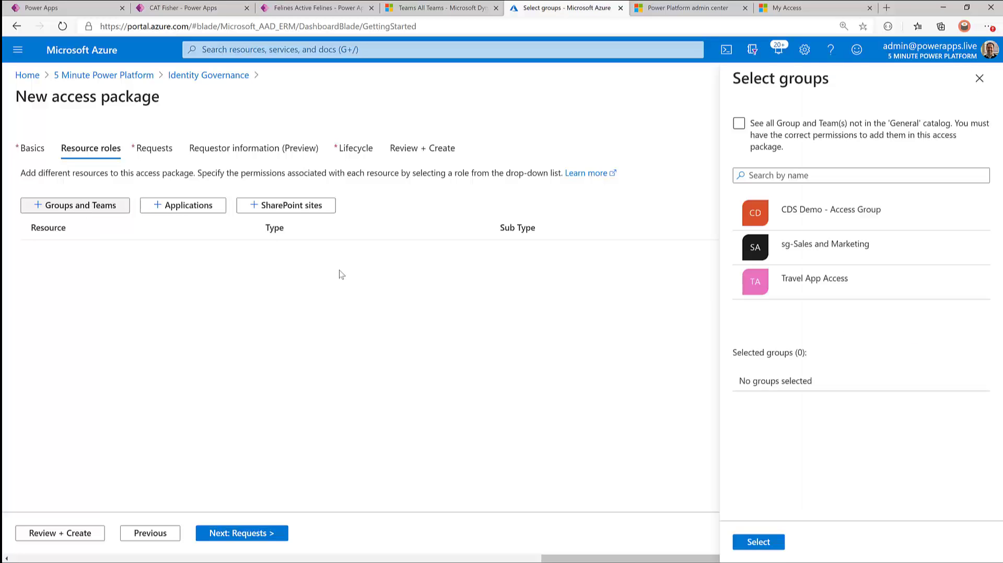
left_click(739, 123)
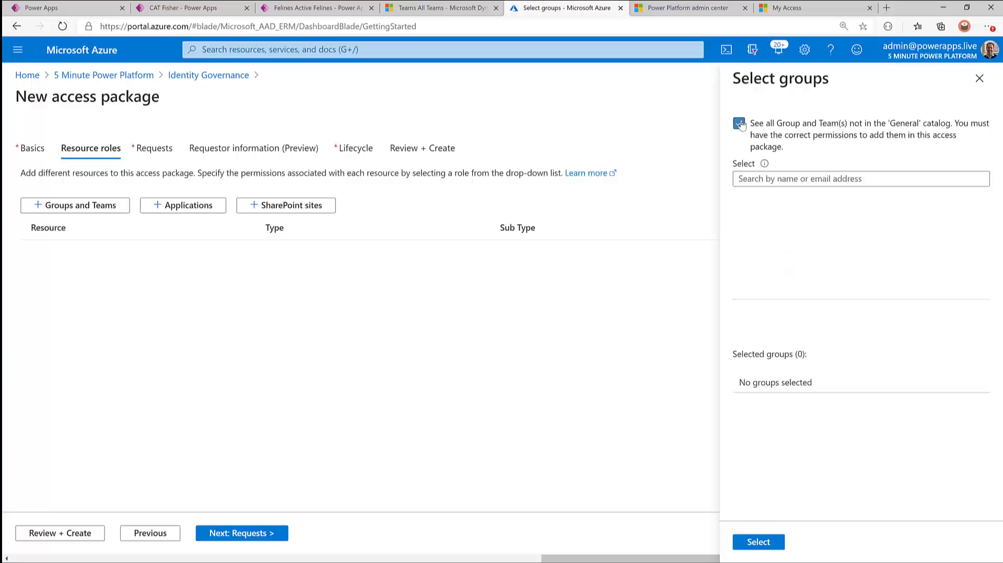
left_click(805, 179)
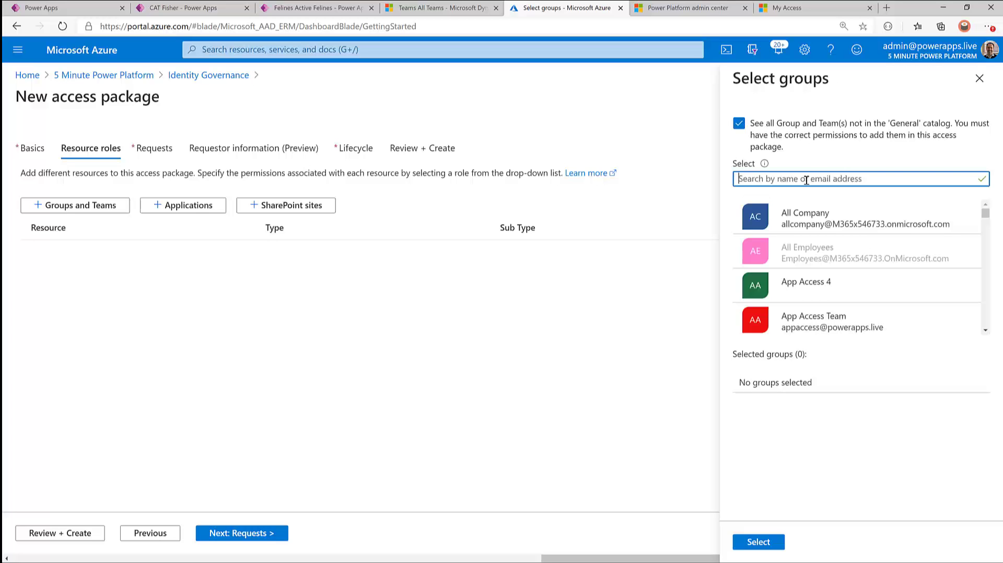
type("cat")
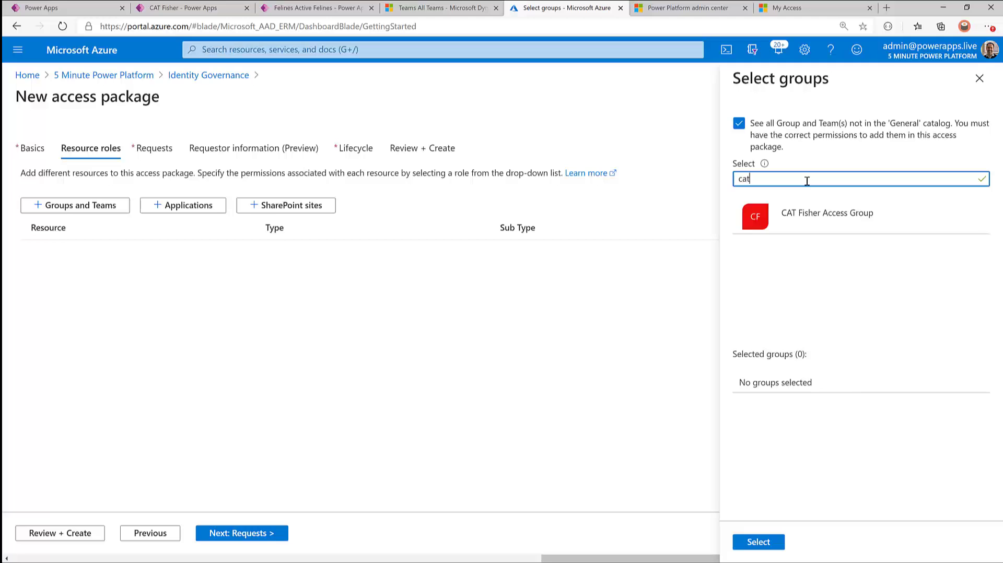
left_click(811, 215)
left_click(810, 218)
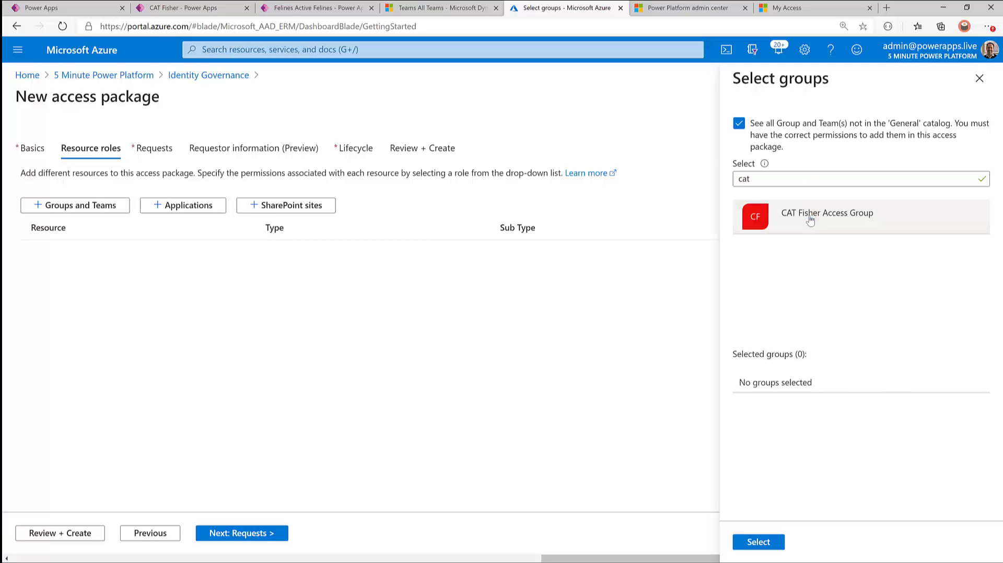
left_click(810, 219)
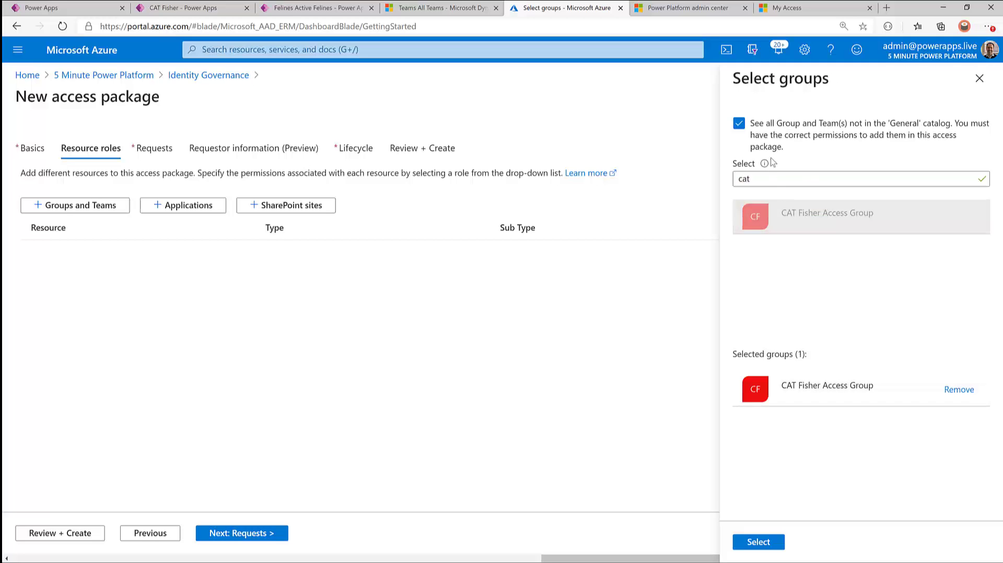
Check the CDS AD Demo environment's security group in the Power Platform admin center, and add CDS Demo - Access Group with the picked group to the package
left_click_drag(753, 179, 720, 181)
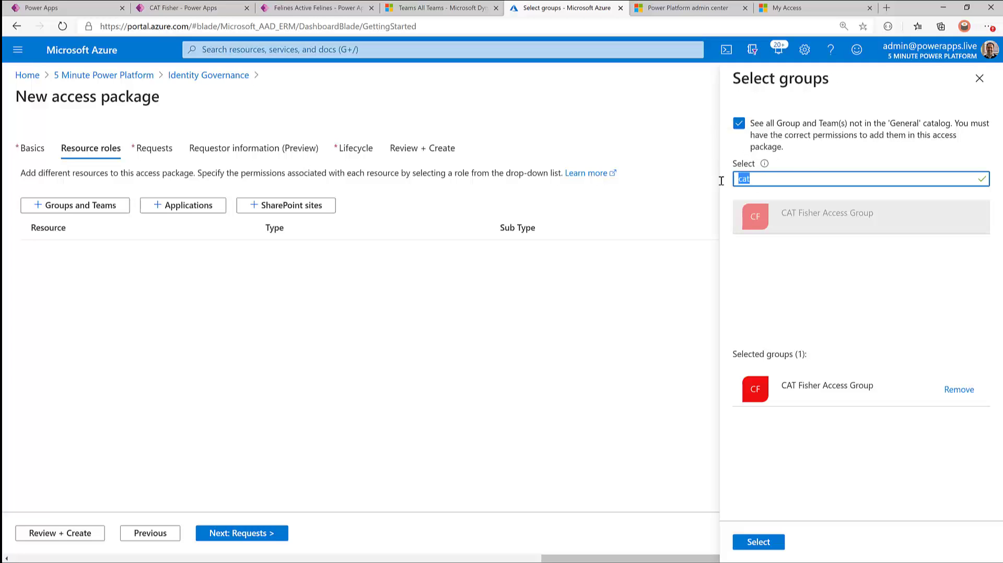
key("BackSpace")
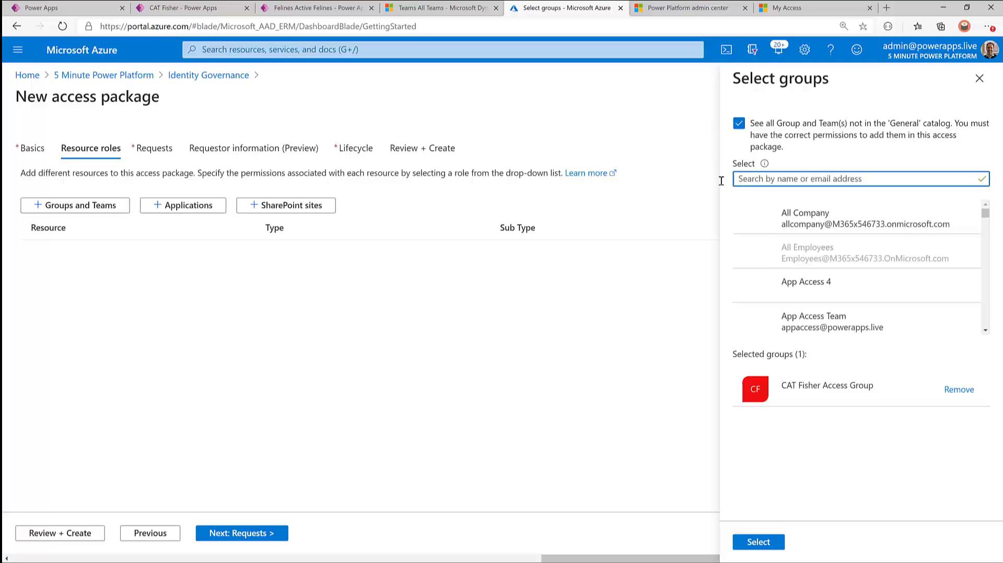
left_click(704, 7)
left_click(273, 107)
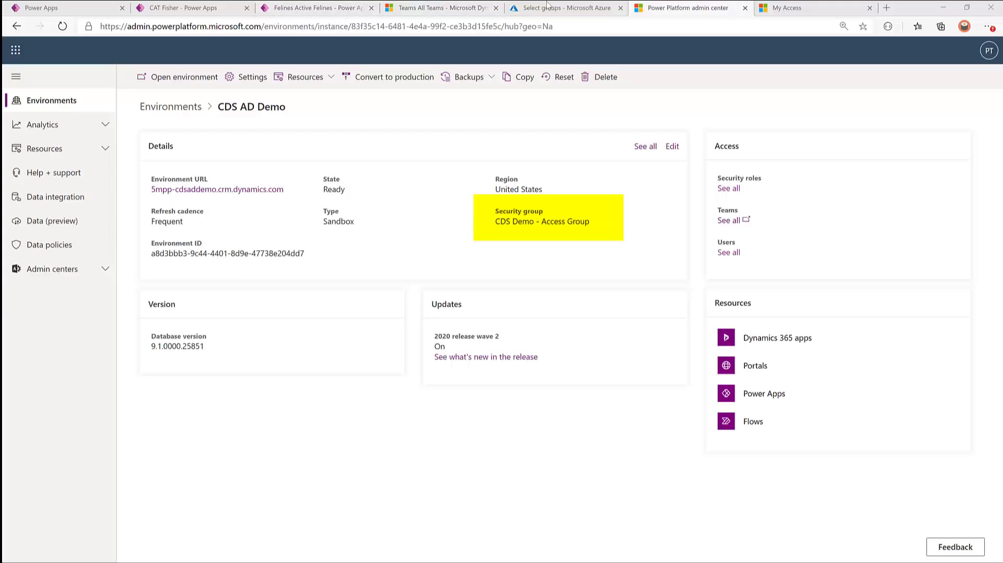
left_click(525, 9)
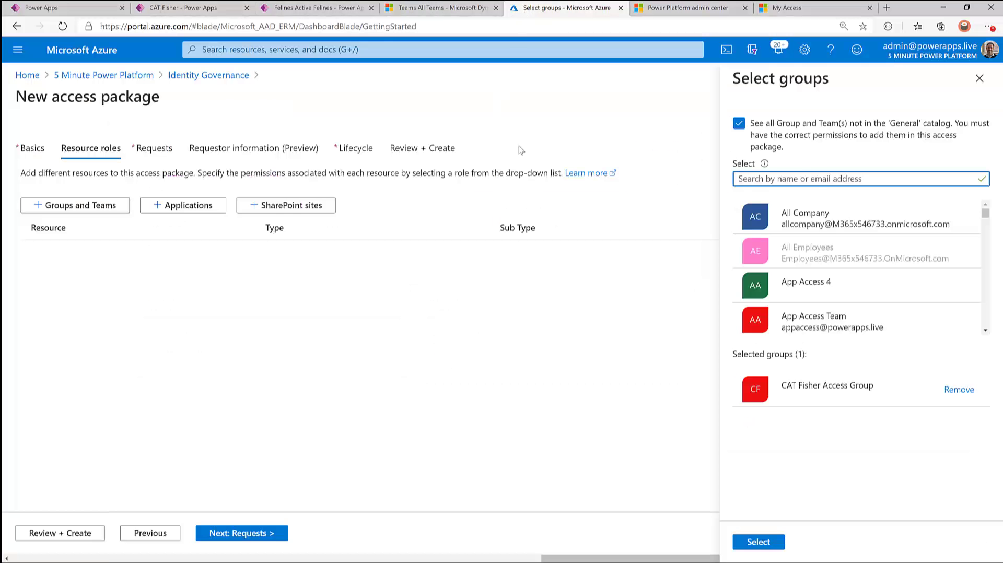
type("cds")
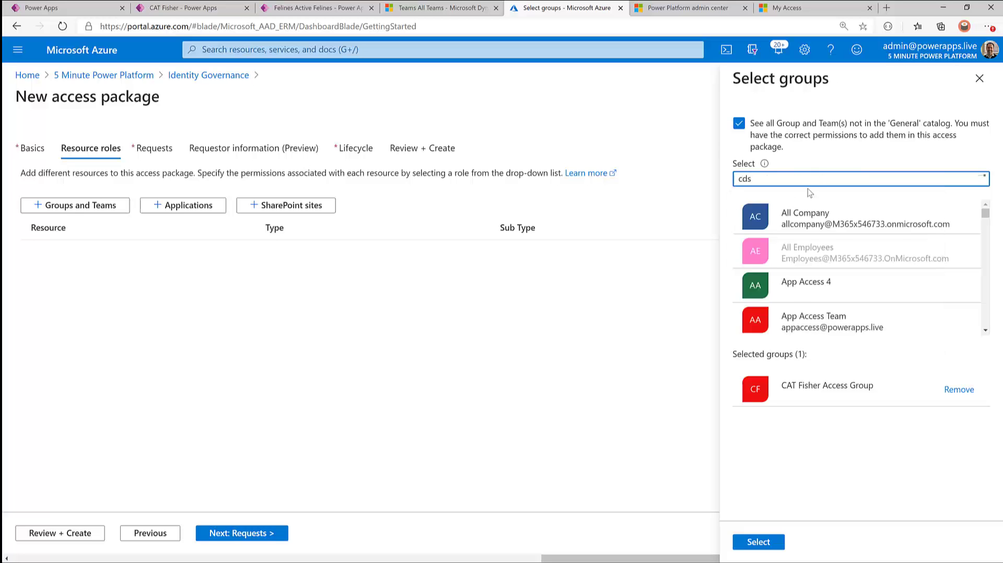
left_click(807, 214)
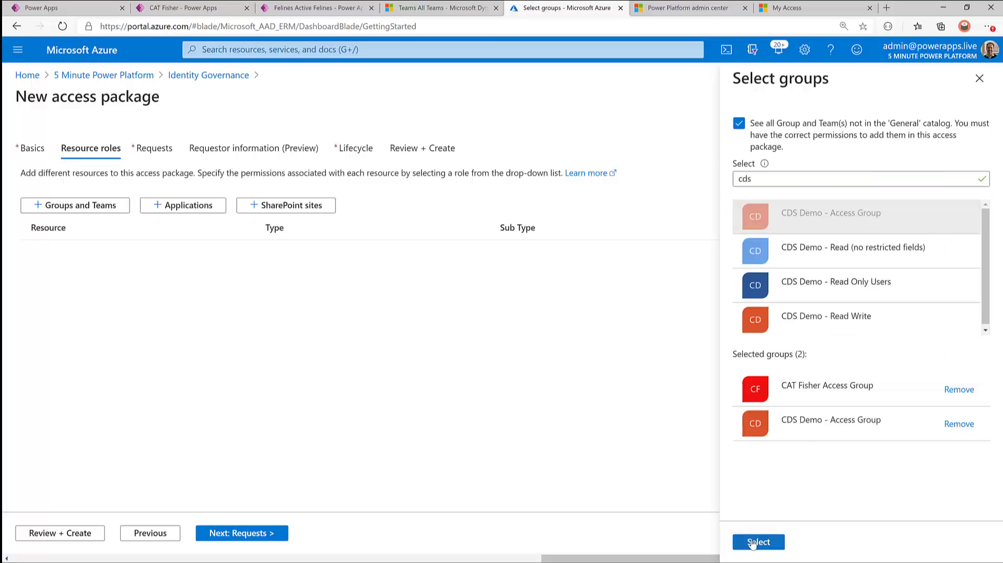
left_click(752, 543)
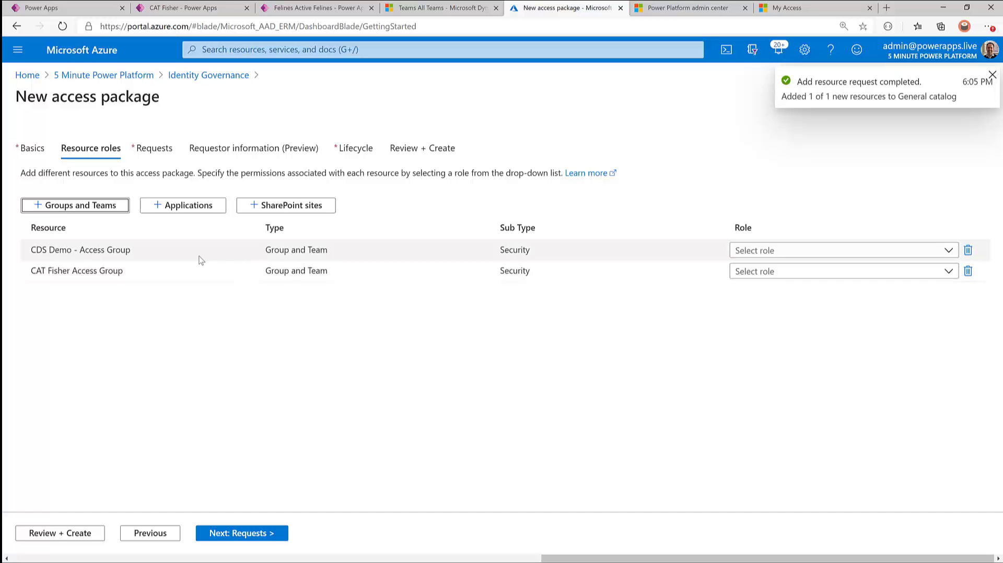
Allow requests from users in the directory, limited to all members excluding guests
left_click(236, 531)
left_click(115, 255)
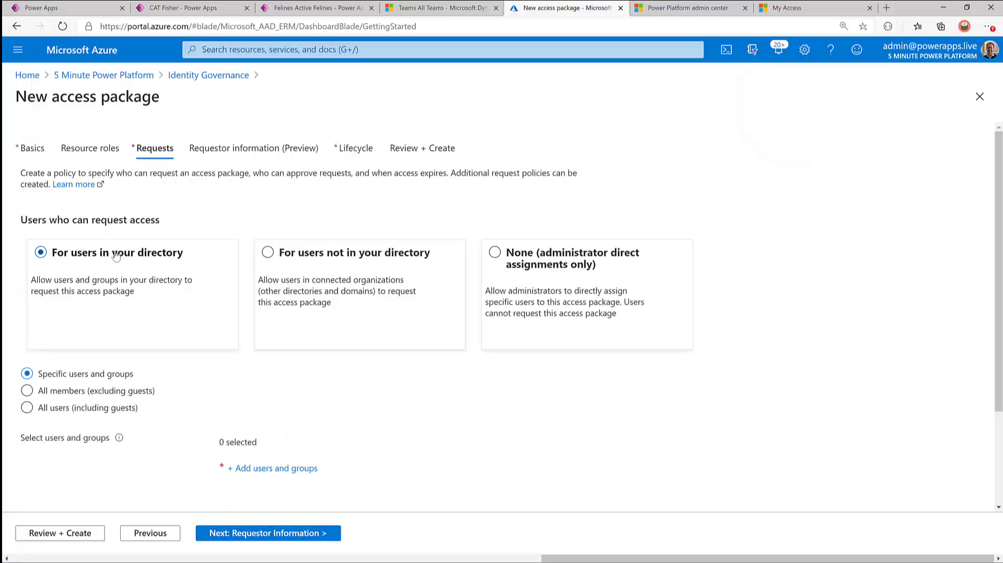
scroll(128, 373, "down", 2)
left_click(127, 291)
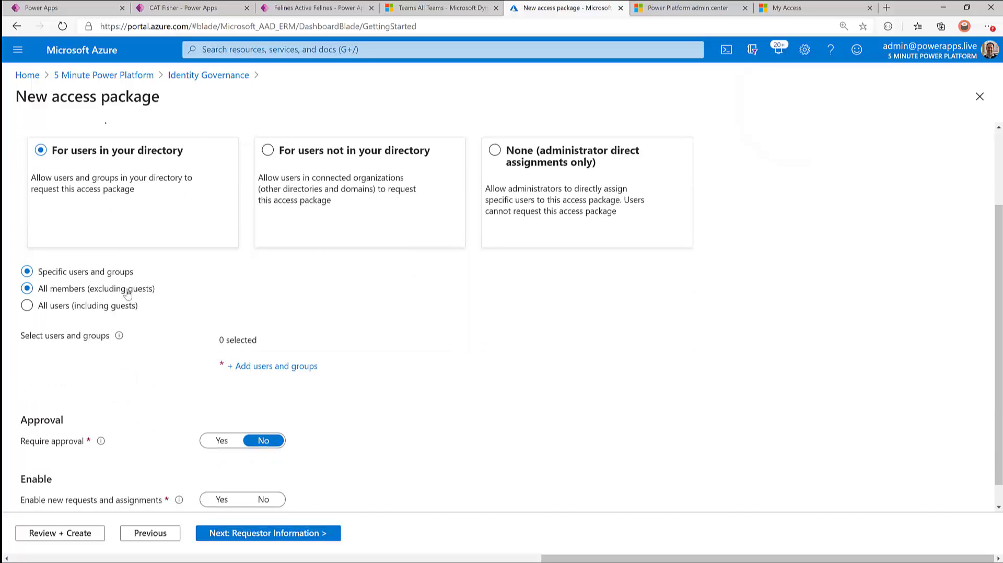
Require approval for access requests and add the tenant's powerapps.live administrator as the fallback approver
left_click(221, 415)
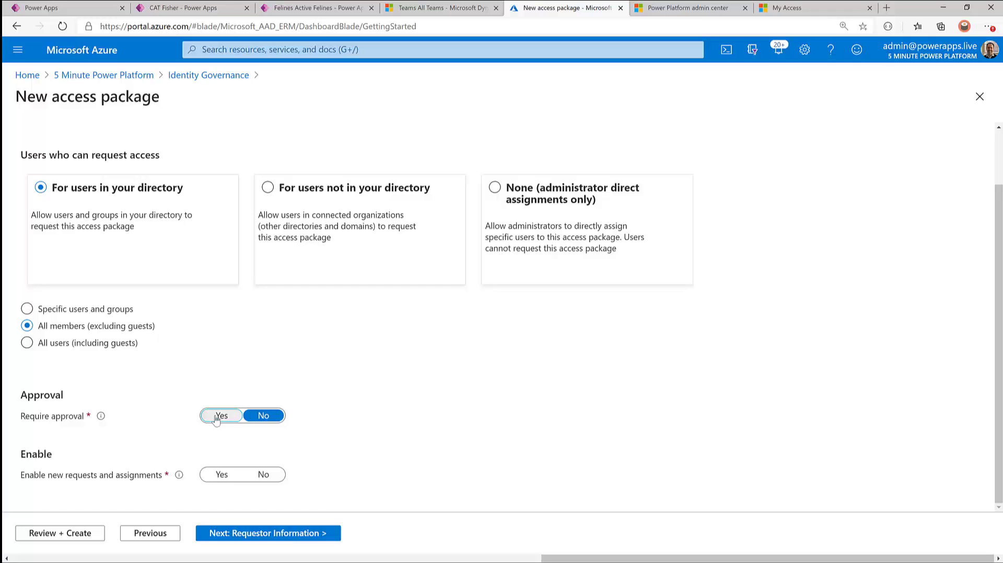
scroll(321, 386, "down", 5)
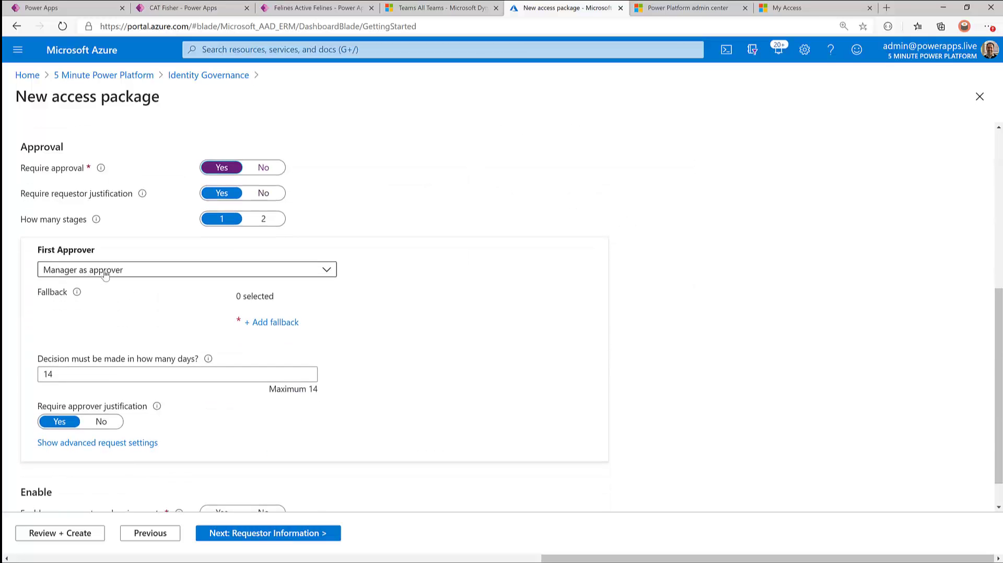
left_click(269, 322)
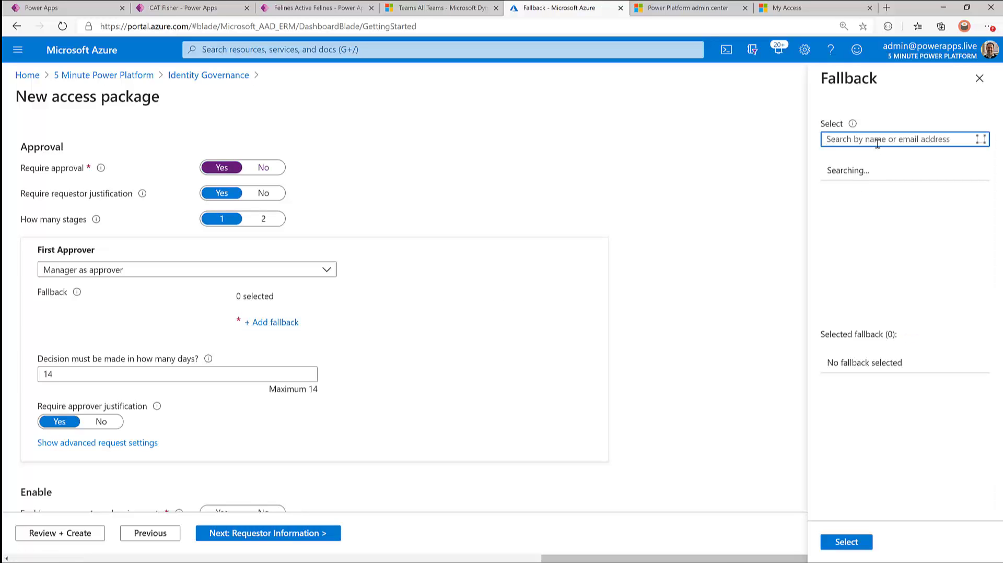
type("admin")
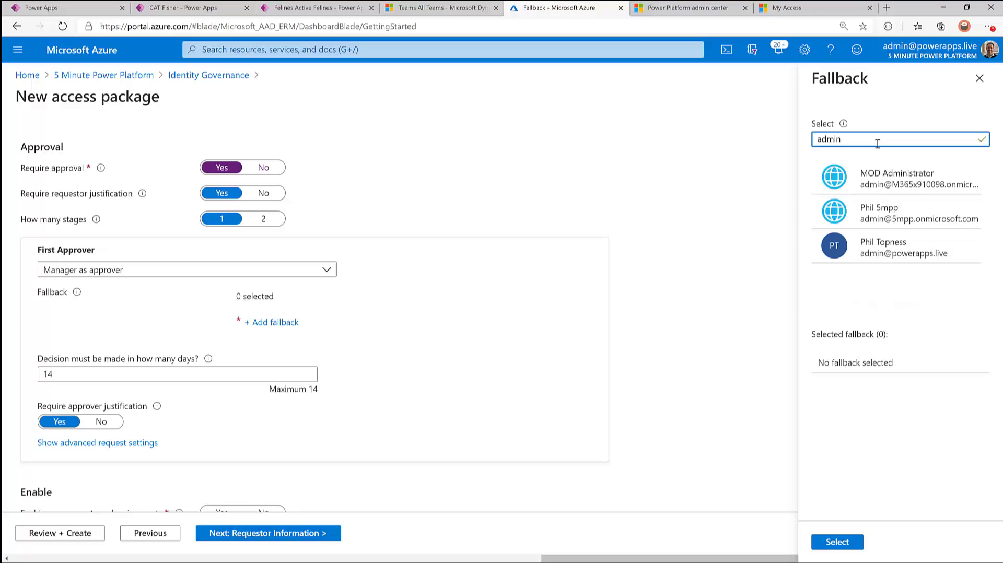
left_click(867, 250)
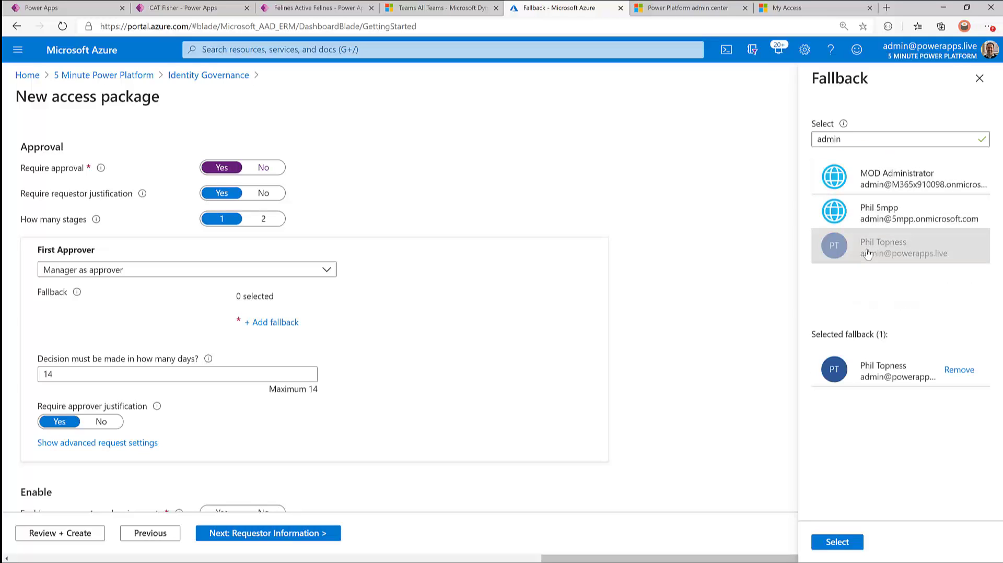
left_click(839, 543)
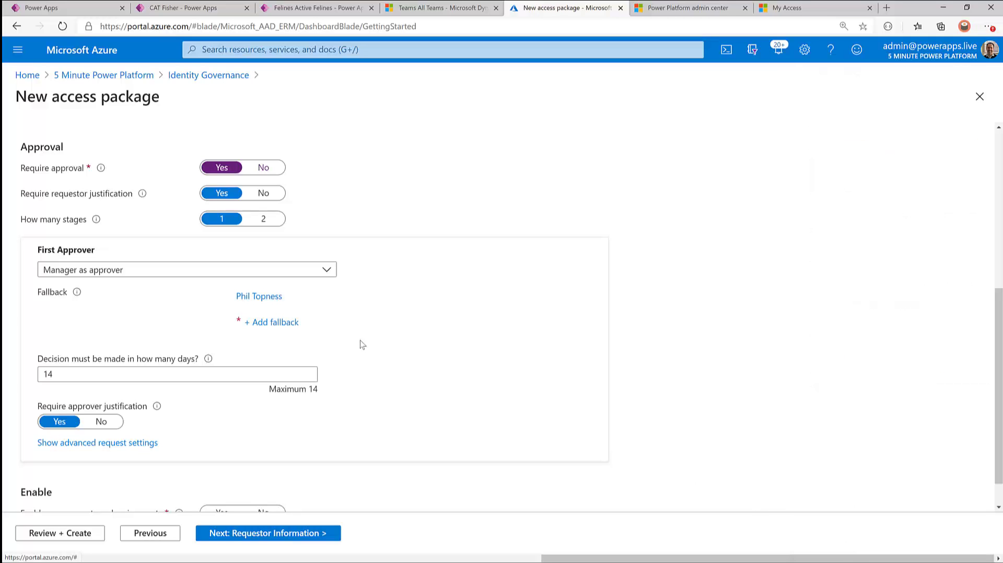
Turn off the approver justification requirement and enable new requests and assignments
scroll(361, 342, "down", 1)
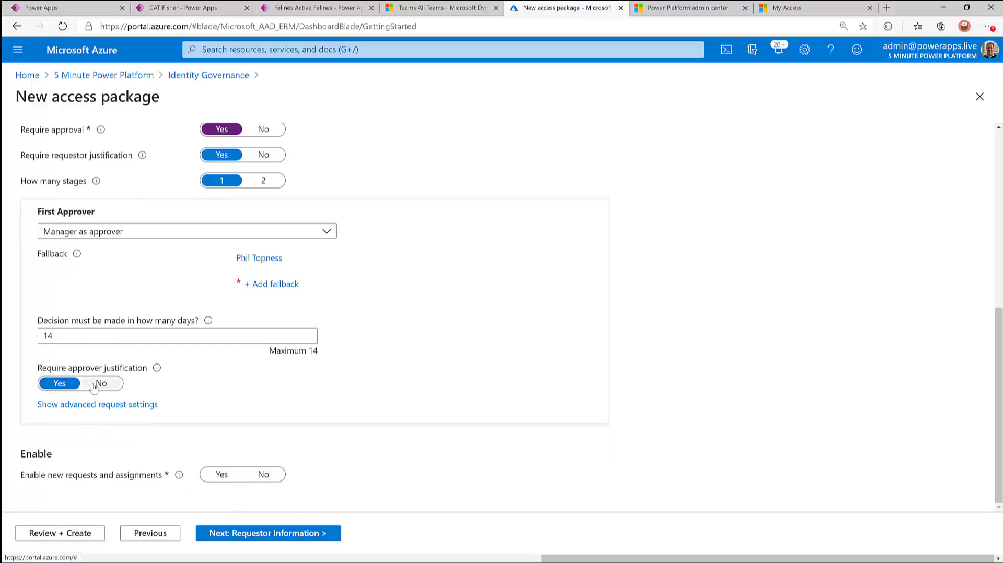
left_click(112, 384)
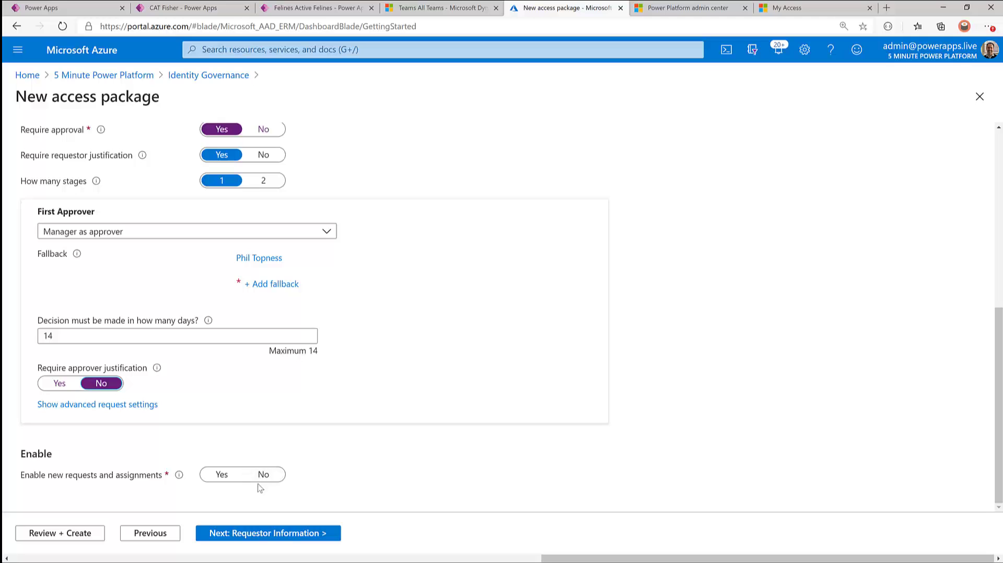
left_click(217, 474)
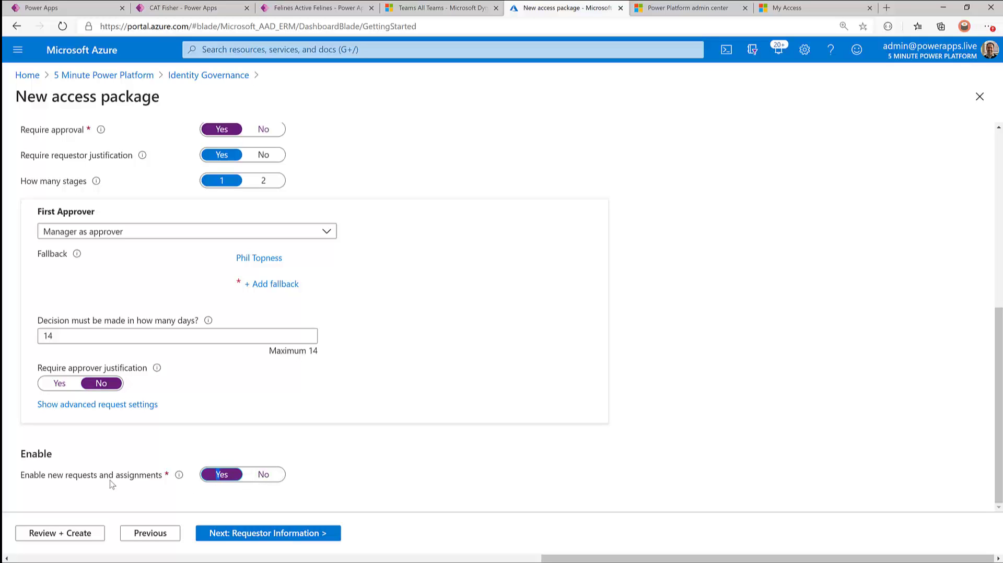
Add the requestor question "How great is Power Apps?" with a multiple choice answer format
left_click(264, 538)
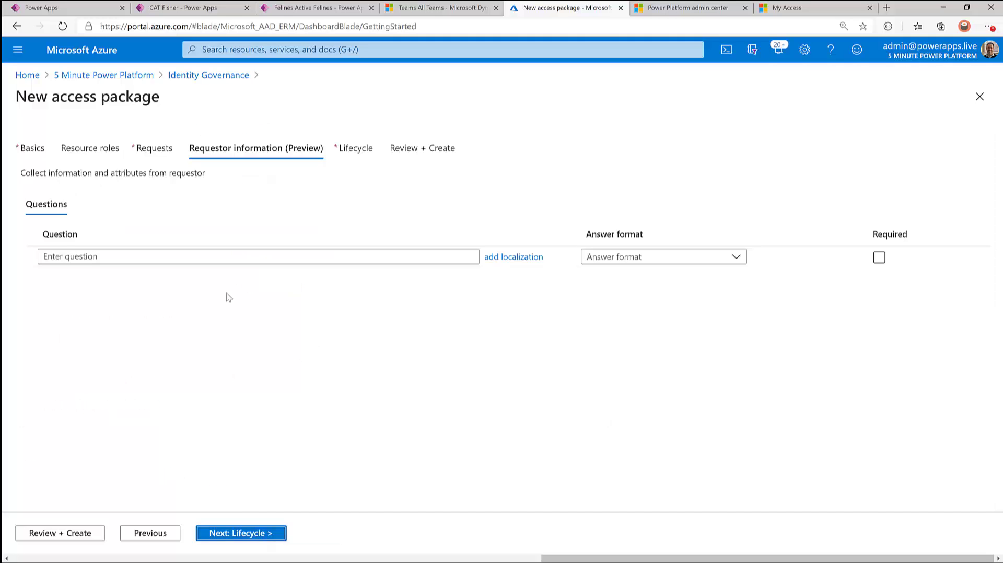
left_click(231, 260)
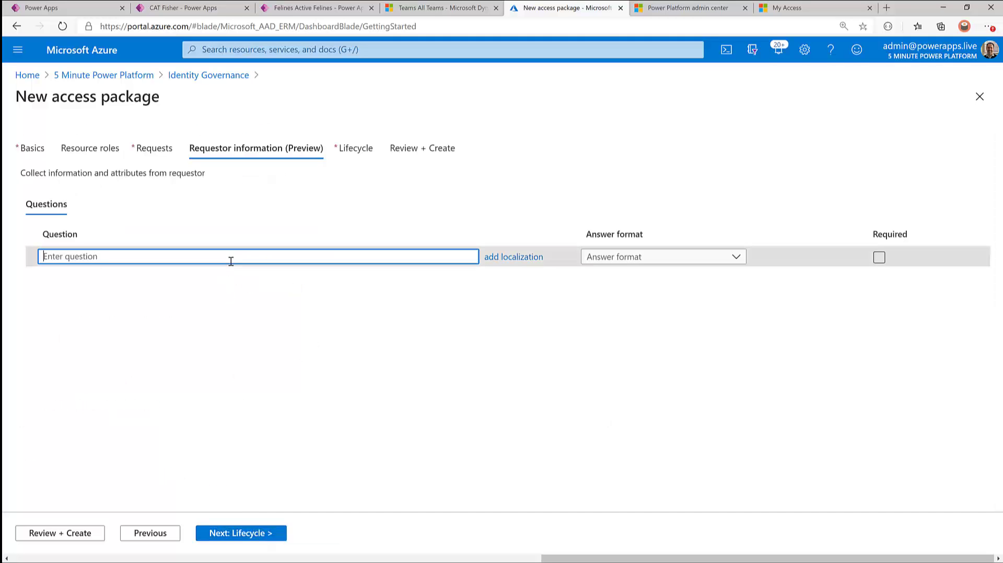
type("How great is Power Apps?")
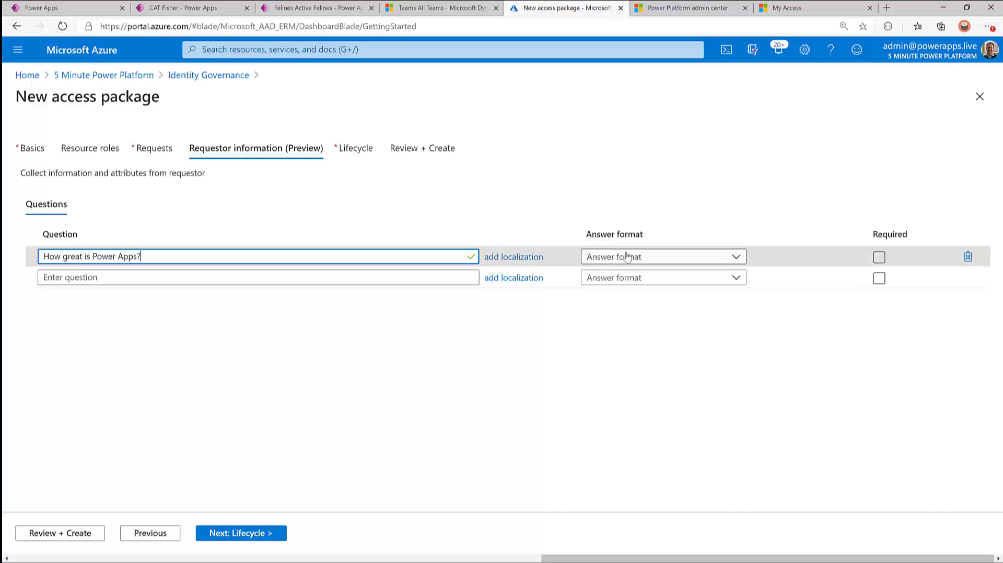
left_click(684, 259)
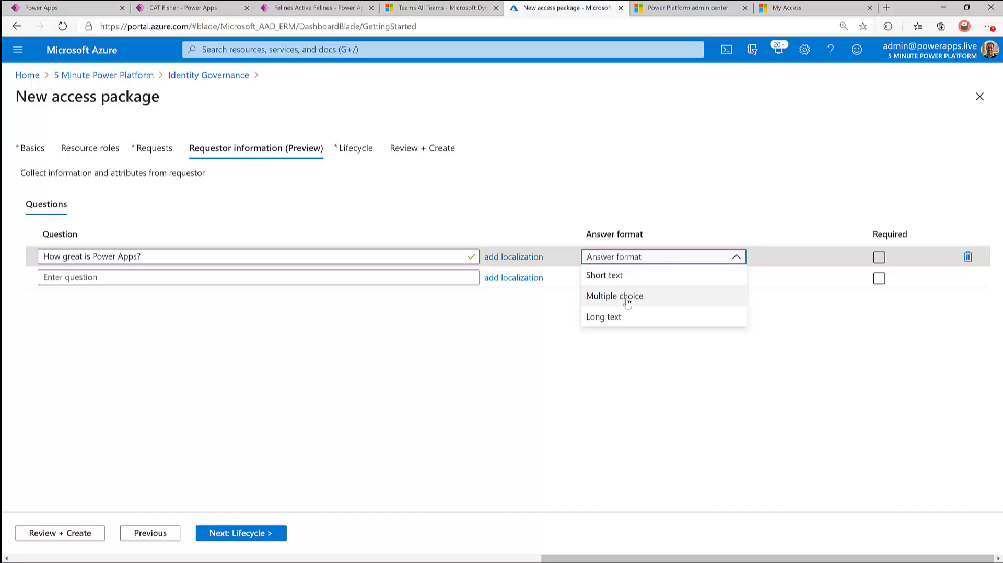
left_click(624, 296)
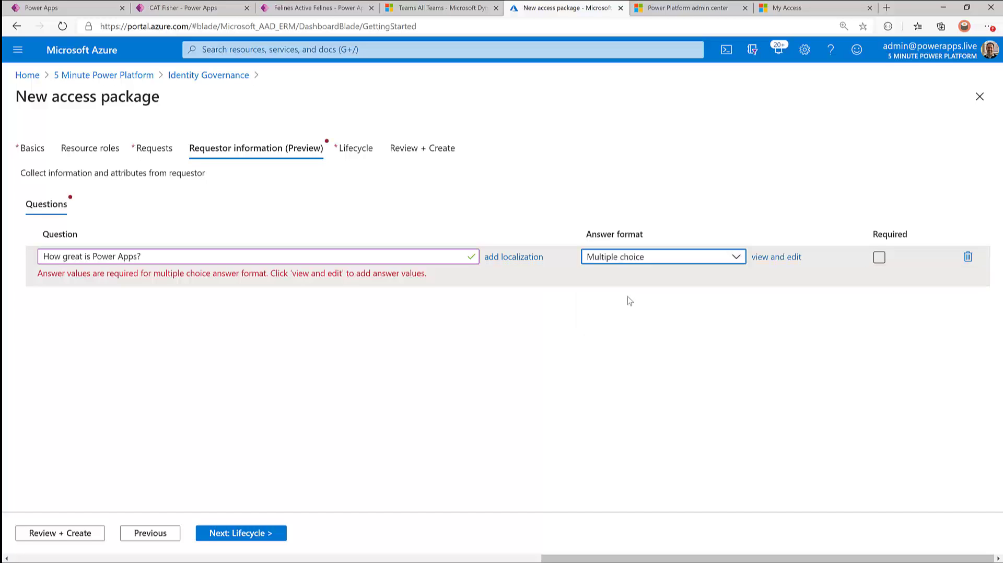
Save the question's answer values Fantastic, Life changing and All of the above, and make the question required
left_click(768, 257)
left_click(721, 163)
type("Fan")
key("Tab")
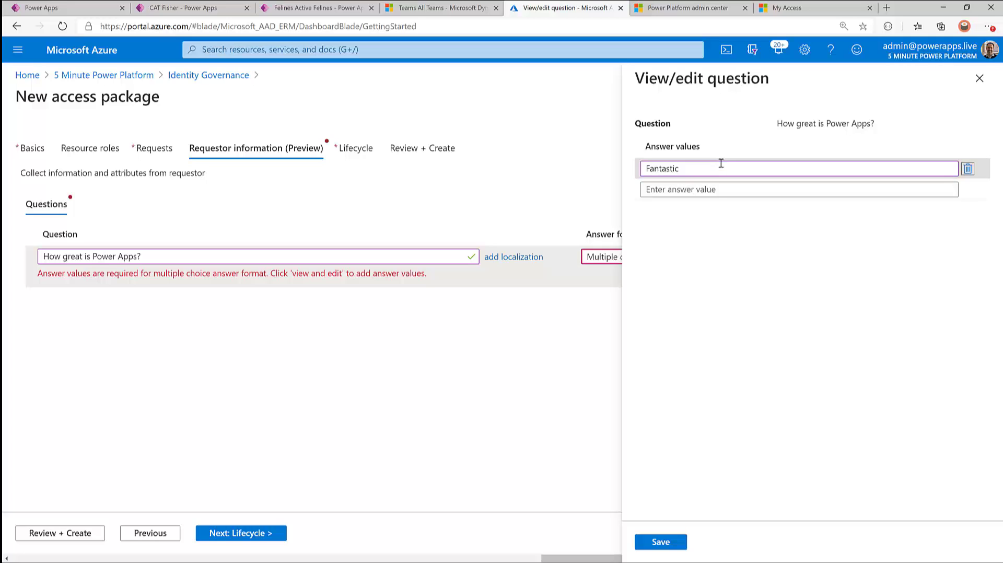
left_click(714, 190)
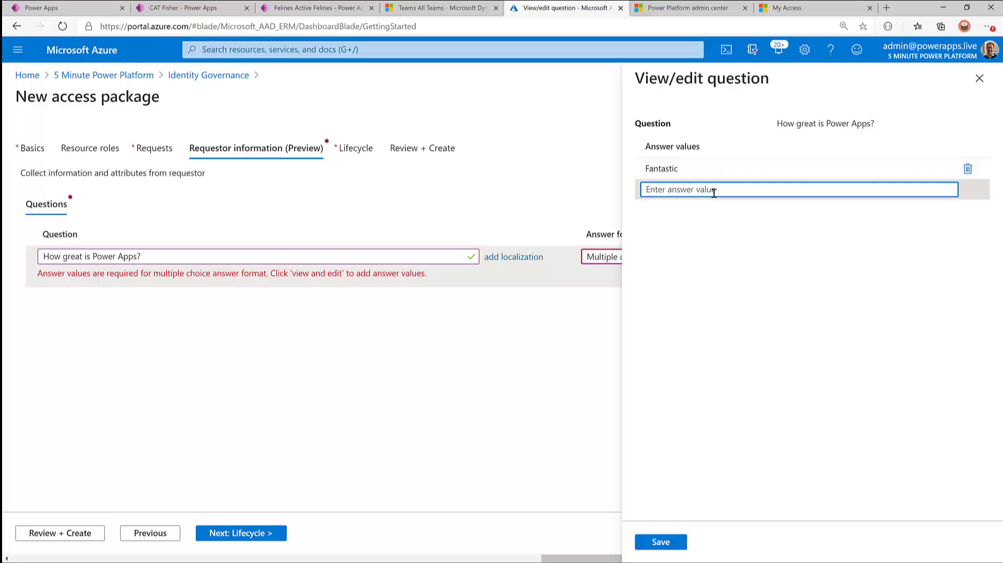
type("Life changing")
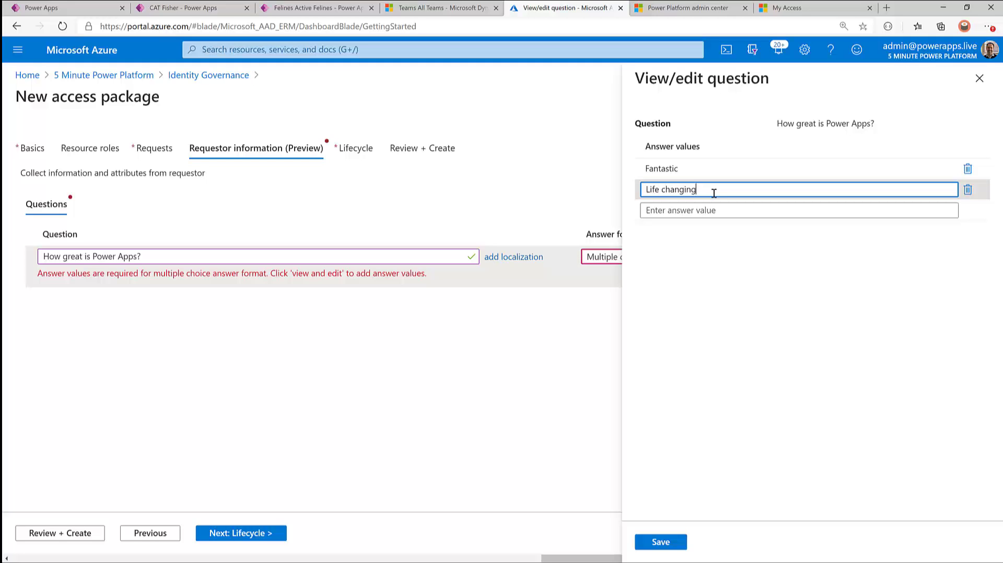
left_click(711, 210)
type("All of the above")
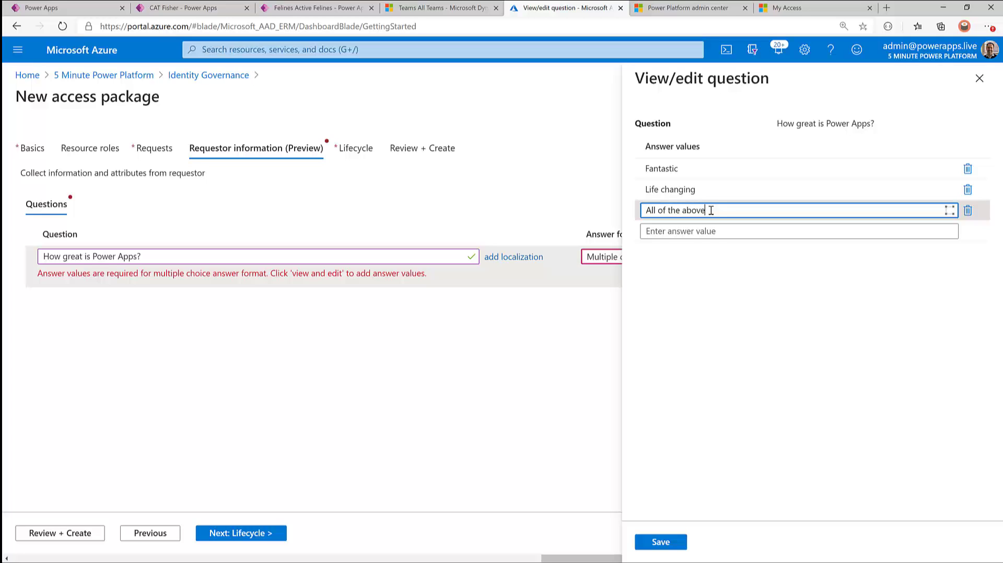
left_click(671, 543)
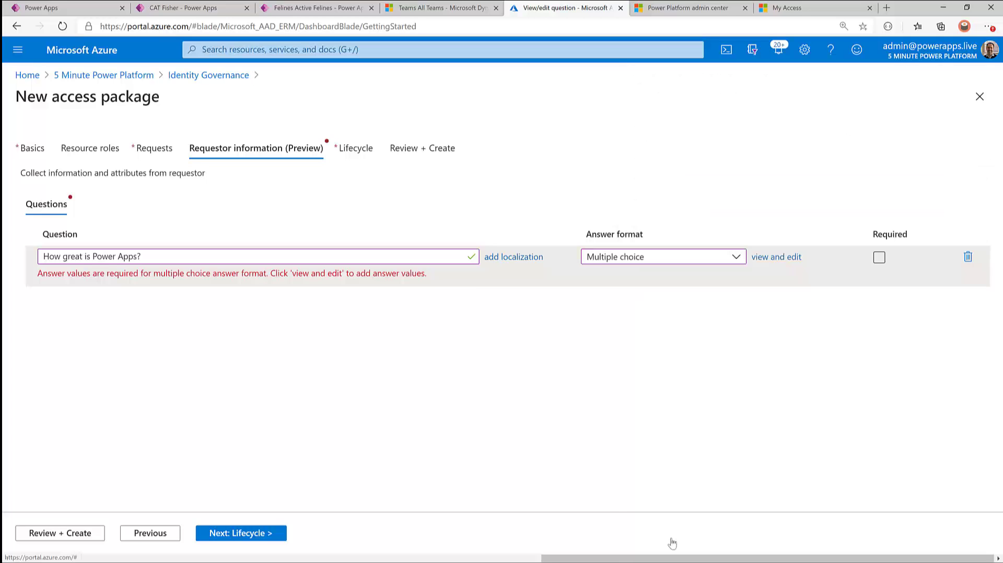
left_click(879, 257)
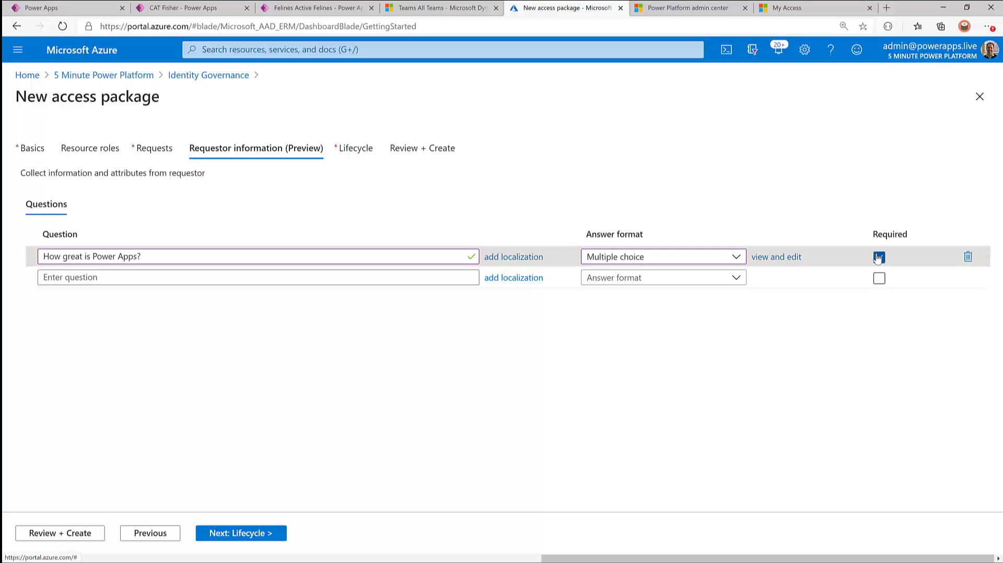
Require access reviews in the package's lifecycle settings and set the reviewers to self-review
left_click(243, 541)
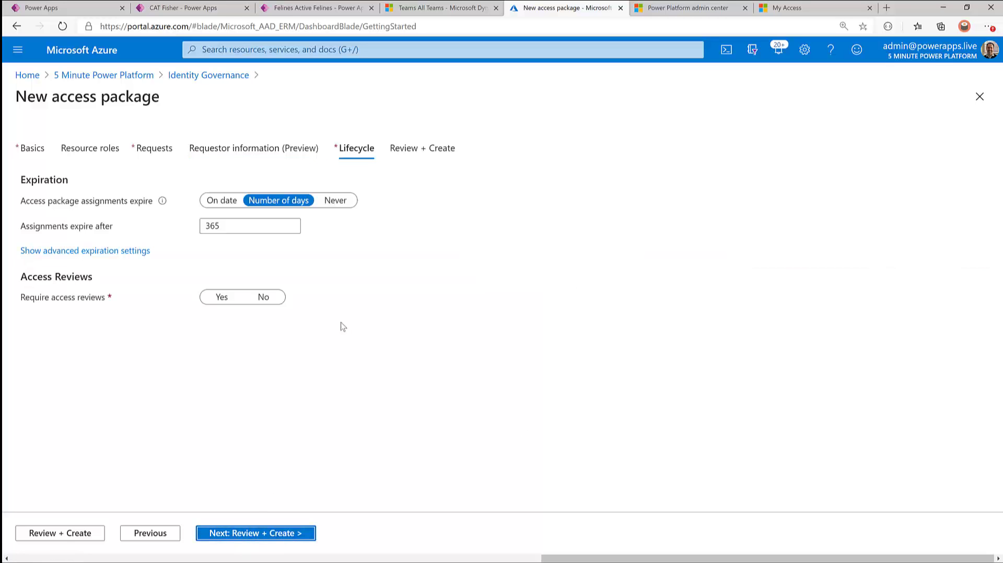
left_click(252, 224)
double_click(253, 224)
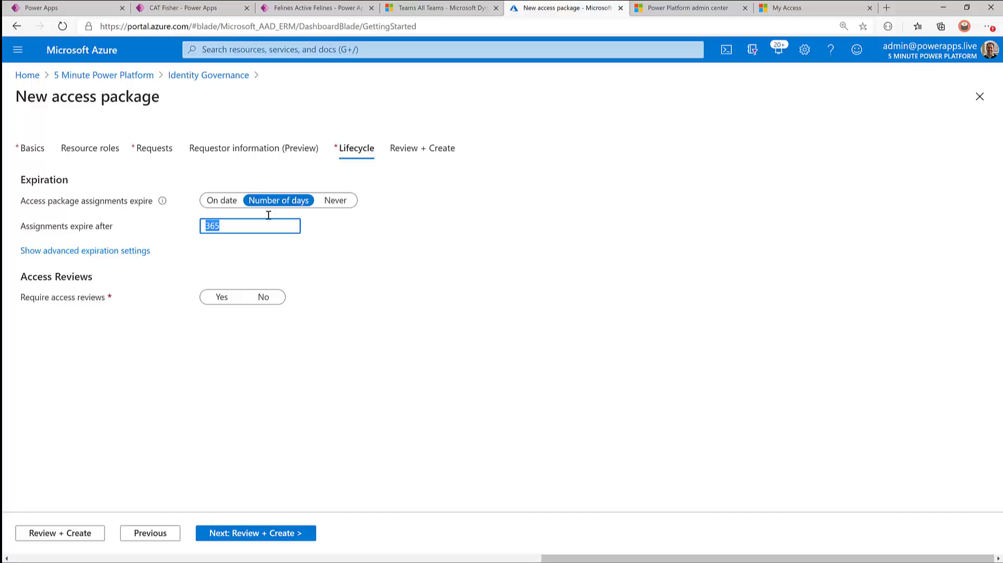
left_click(230, 246)
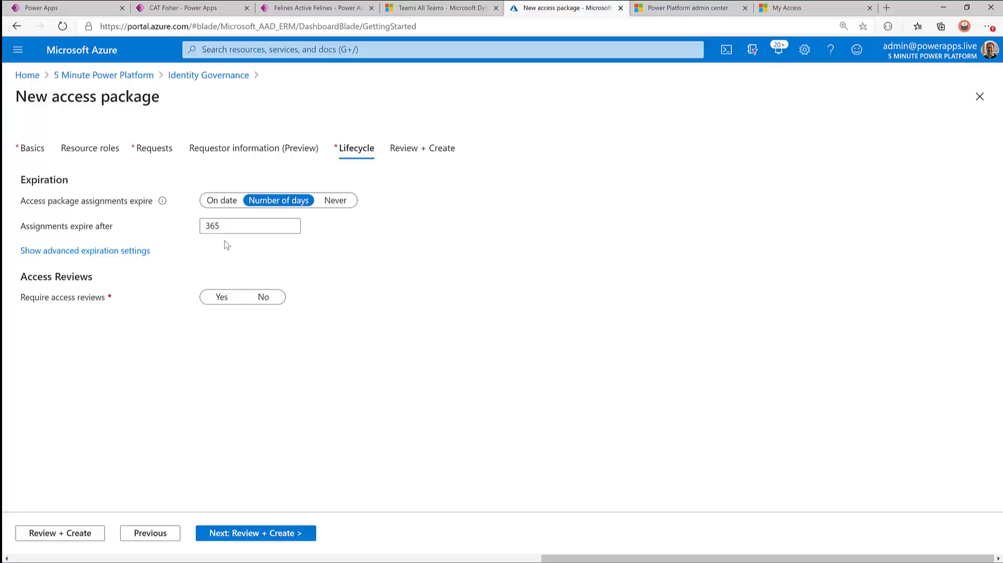
left_click(224, 296)
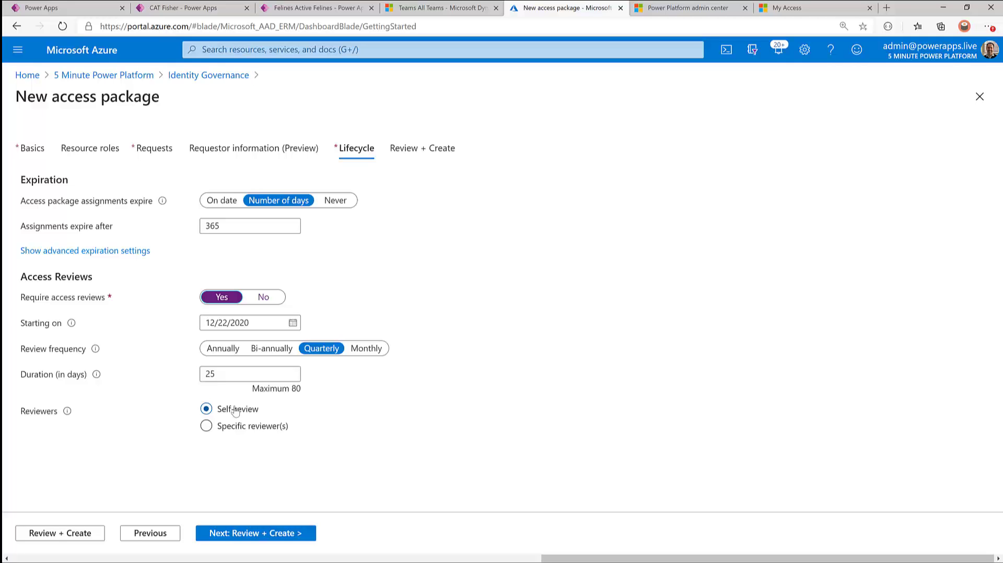
left_click(234, 427)
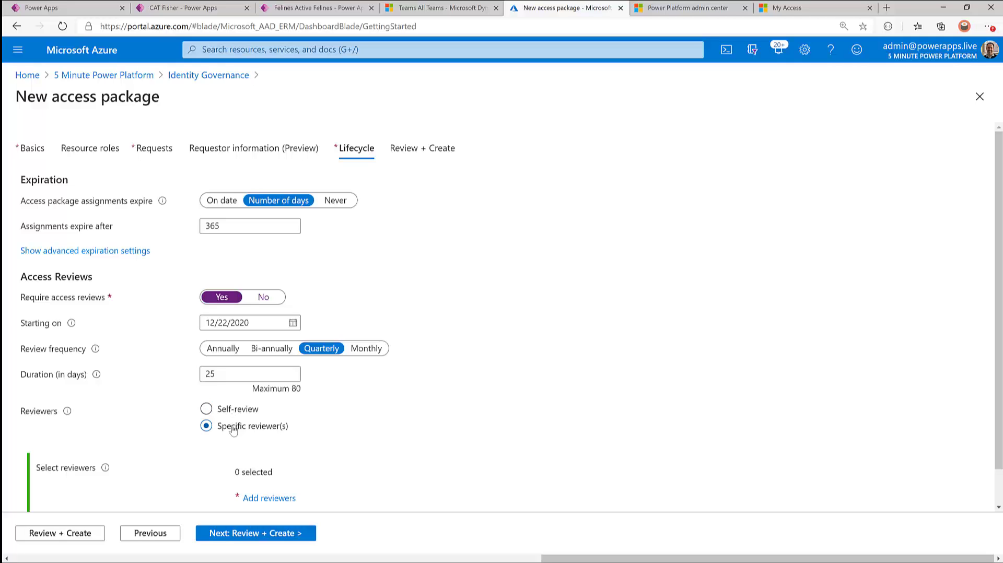
left_click(241, 415)
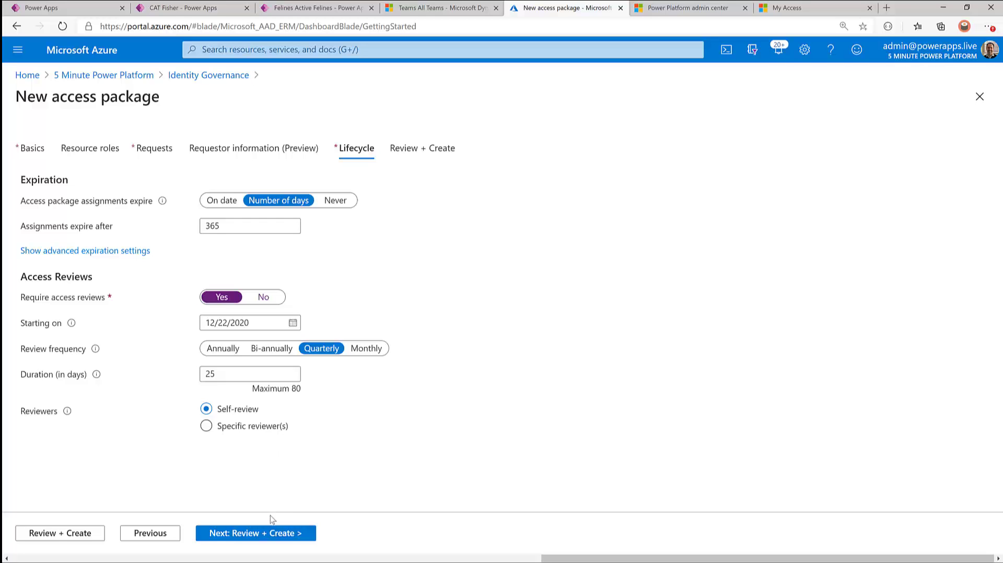
Review the access package's configuration summary and try to create the package
left_click(269, 533)
scroll(233, 460, "down", 4)
left_click(139, 533)
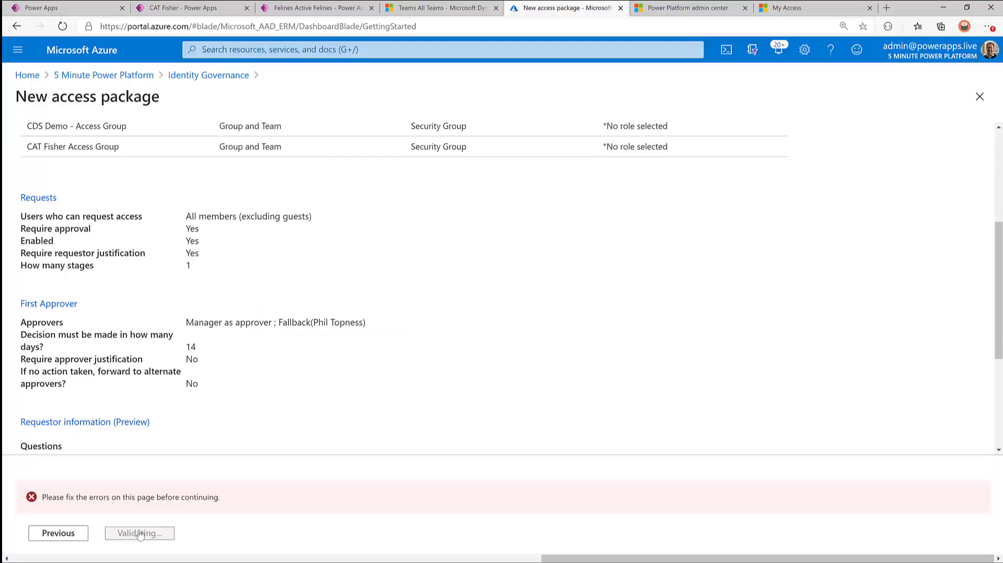
scroll(235, 397, "down", 4)
scroll(234, 413, "up", 8)
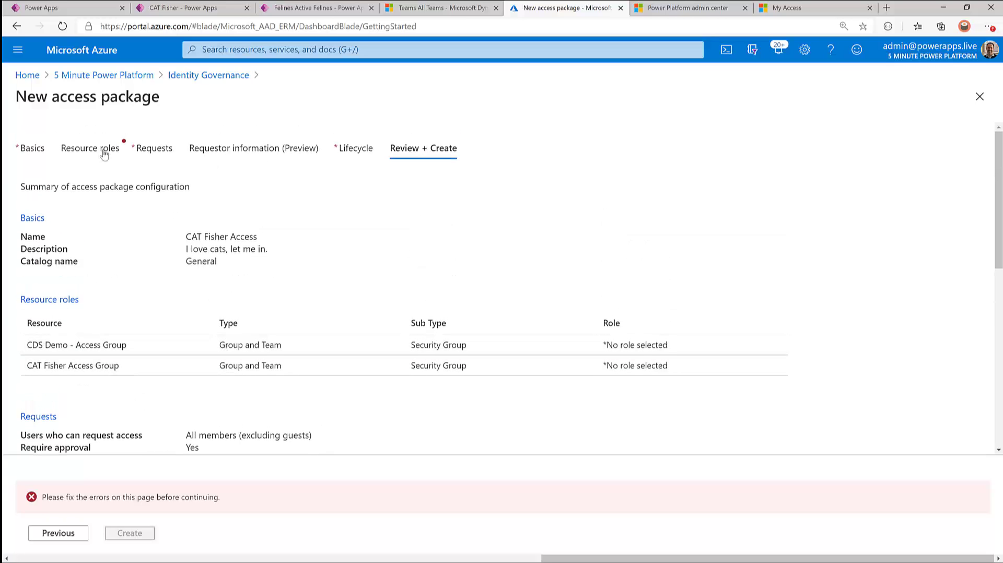
Assign the Member role to both the CDS Demo - Access Group and the CAT Fisher Access Group resources
left_click(106, 152)
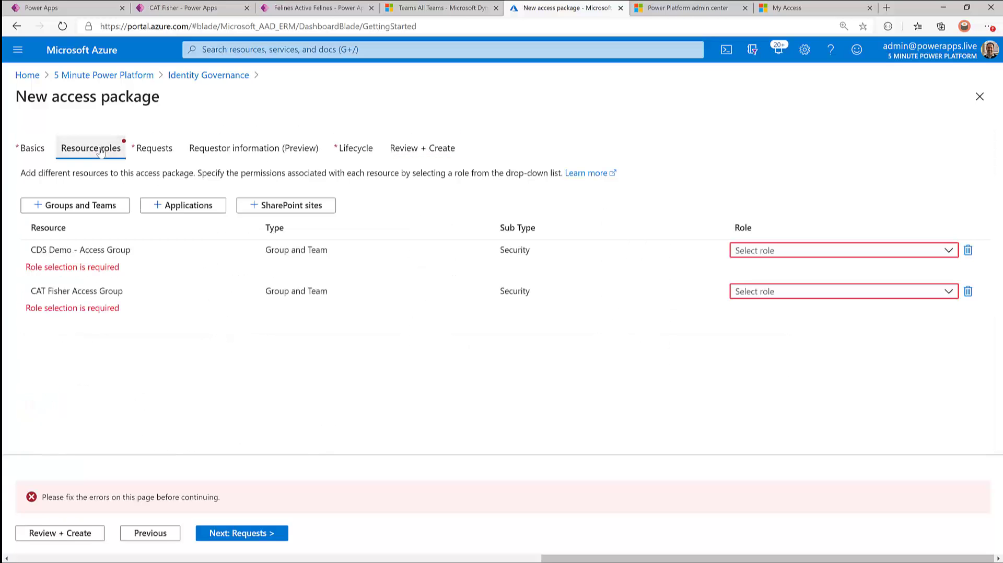
left_click(792, 256)
left_click(767, 316)
left_click(781, 273)
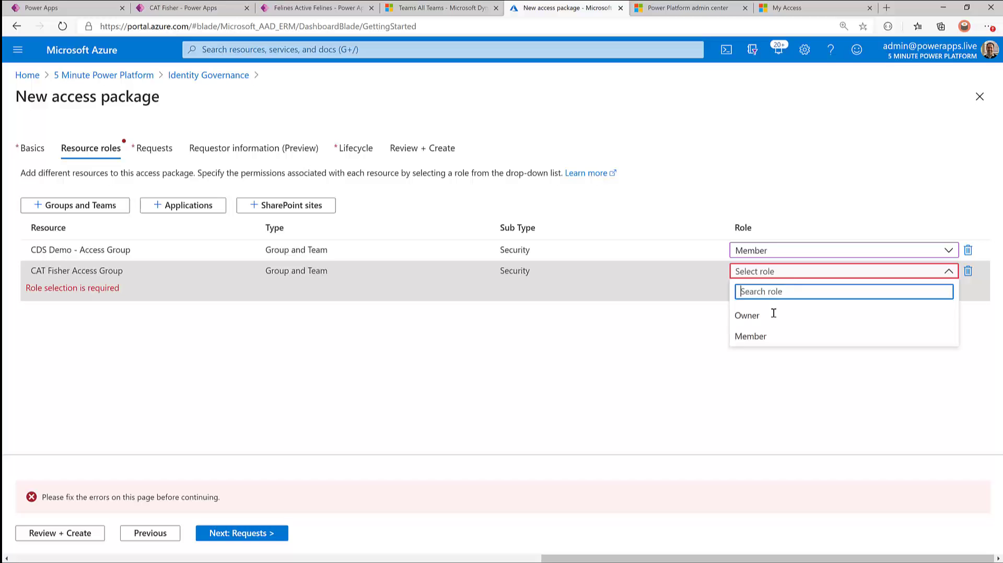
left_click(761, 336)
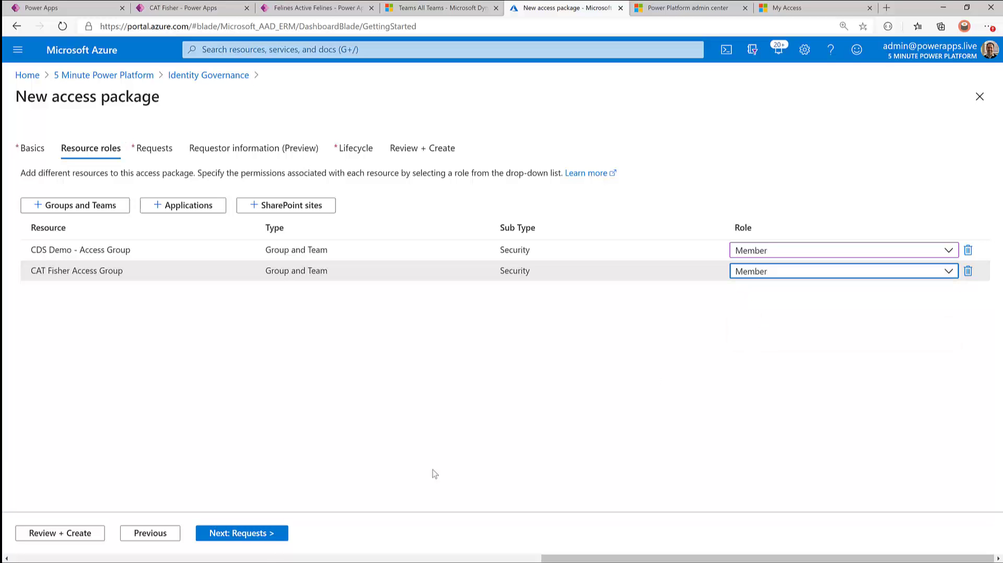
Proceed through the remaining package settings to the review stage and create the CAT Fisher Access package
left_click(257, 532)
left_click(256, 535)
left_click(258, 534)
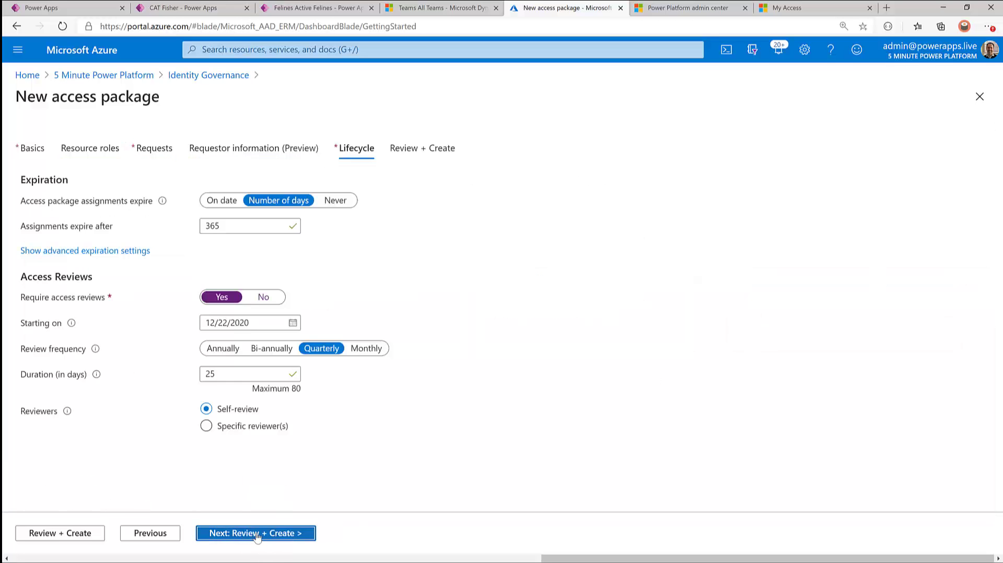
left_click(258, 534)
left_click(129, 533)
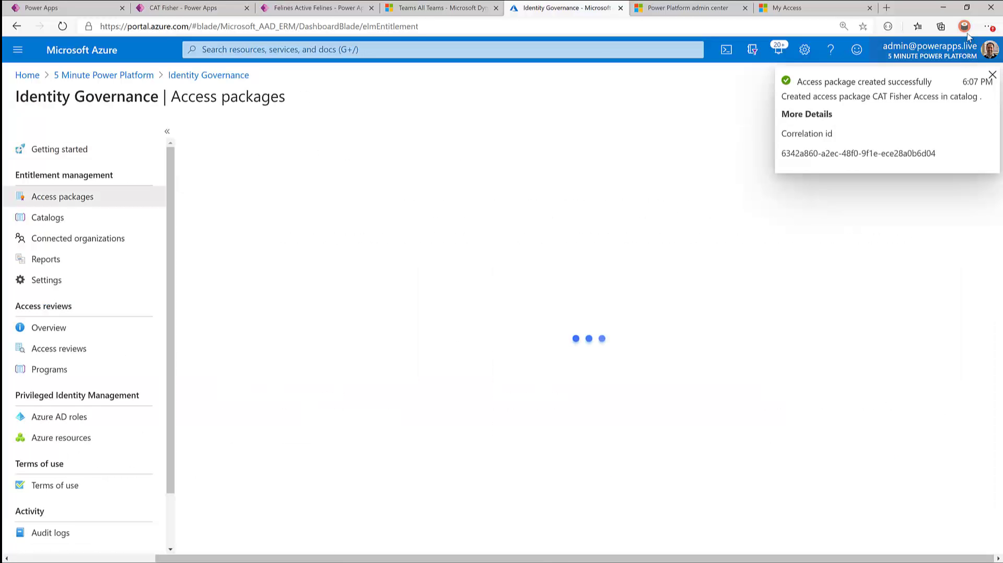
Copy the CAT Fisher app's link and open it in the test user's browser window to check that user's access
left_click(966, 30)
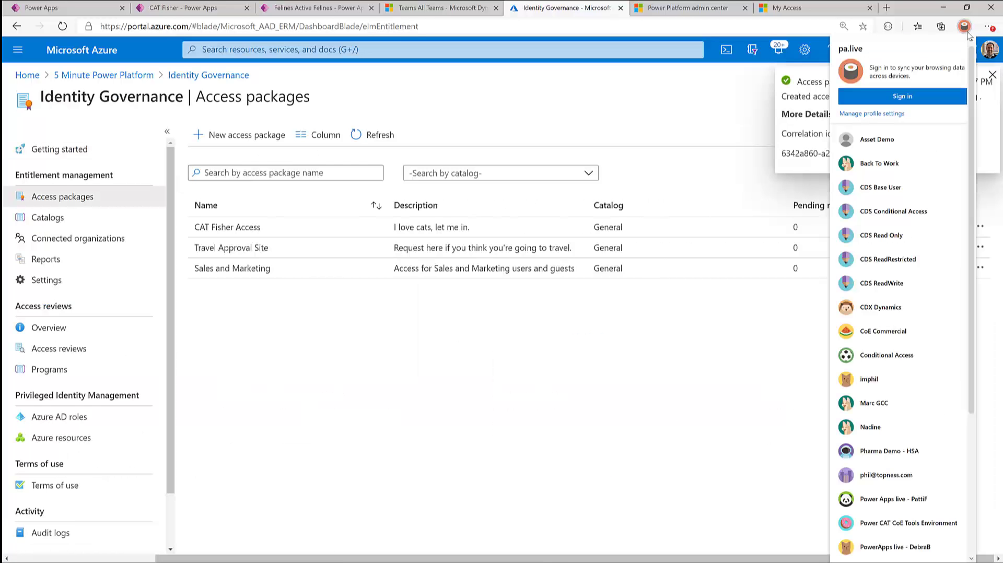
left_click(204, 9)
left_click(220, 25)
key("ctrl+c")
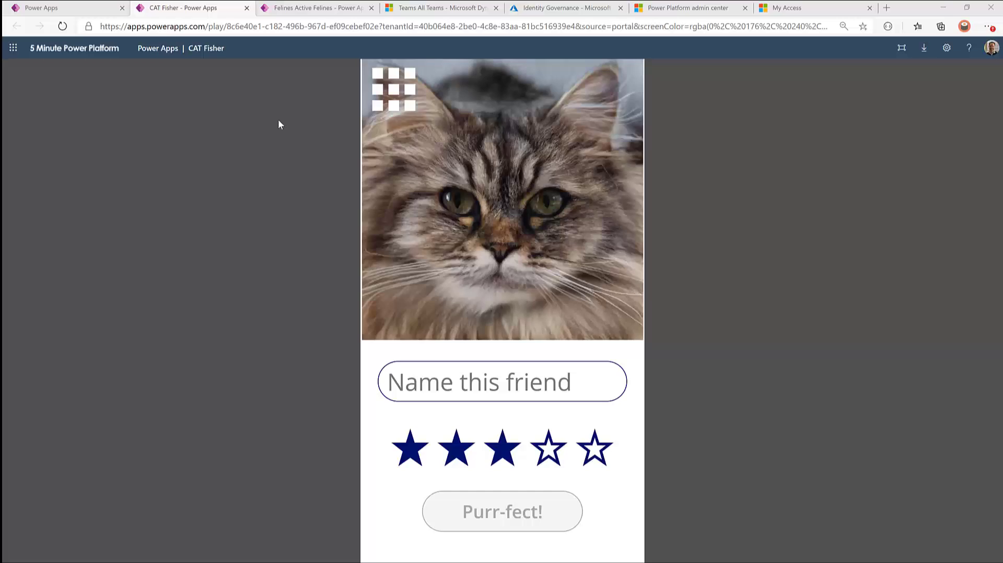
key("alt+Tab")
key("ctrl+t")
key("ctrl+v")
key("Return")
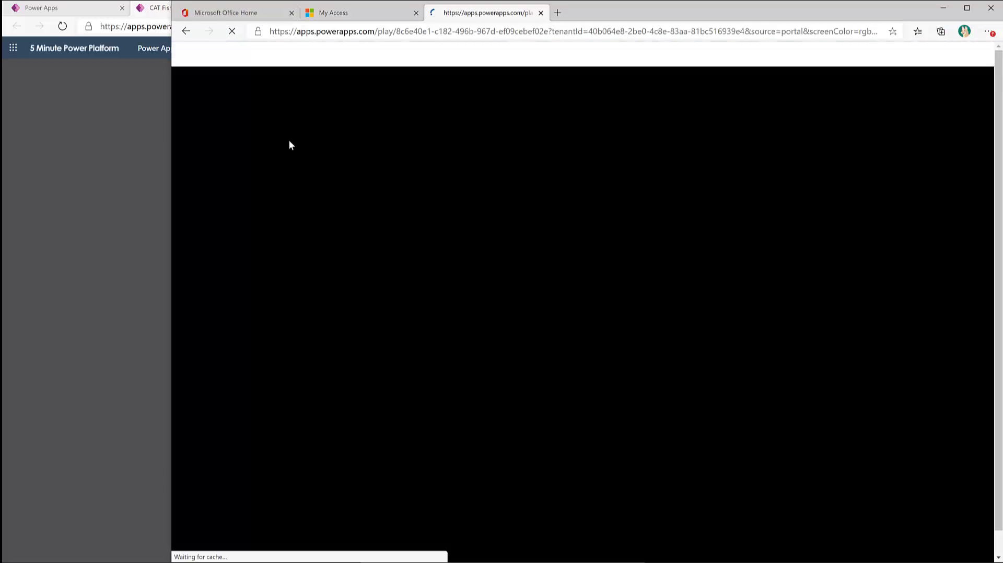
Copy the CAT-alog app's link and open it in the test user's browser window to check that user's access
key("ctrl+t")
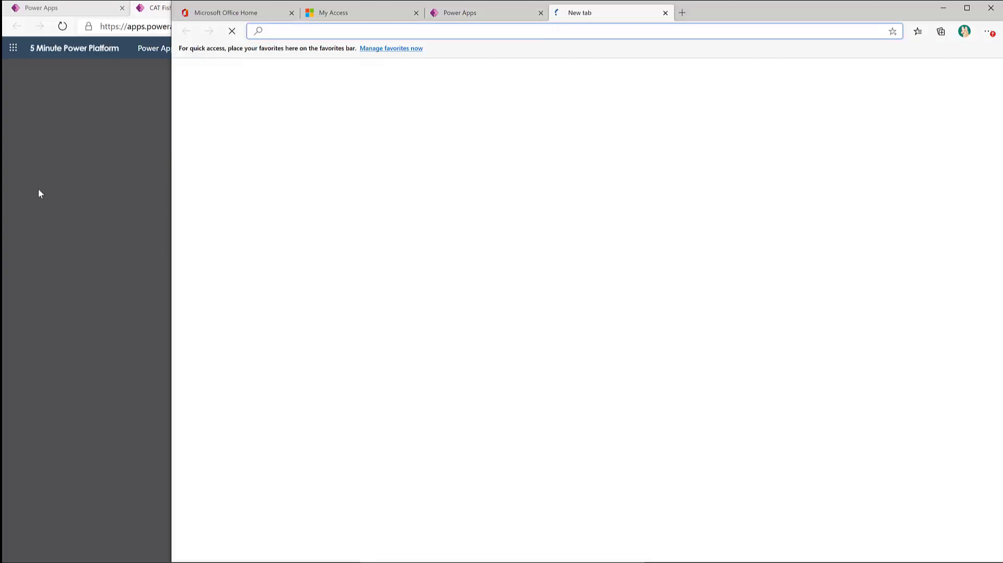
left_click(37, 190)
left_click(316, 8)
left_click(310, 30)
key("ctrl+c")
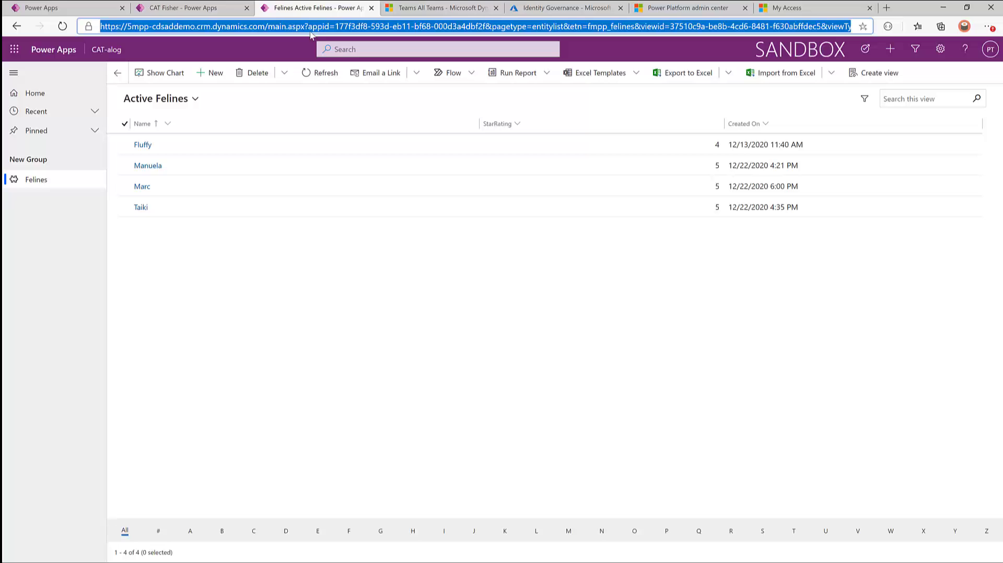
key("alt+Tab")
key("ctrl+t")
key("ctrl+v")
key("Return")
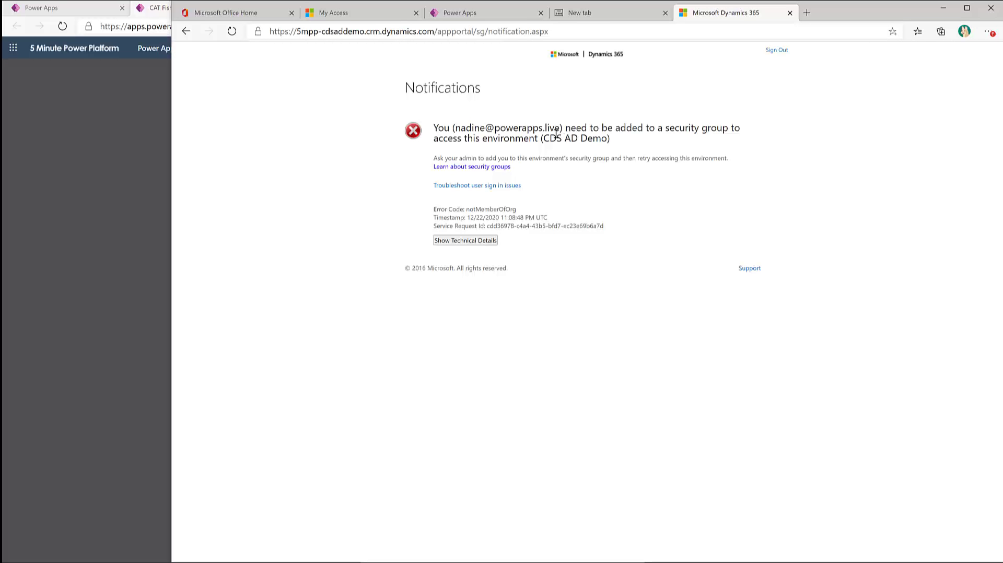
Close the test user's app tabs and start an access request for the CAT Fisher Access package in My Access
key("ctrl+w")
key("ctrl+w")
key("ctrl+w")
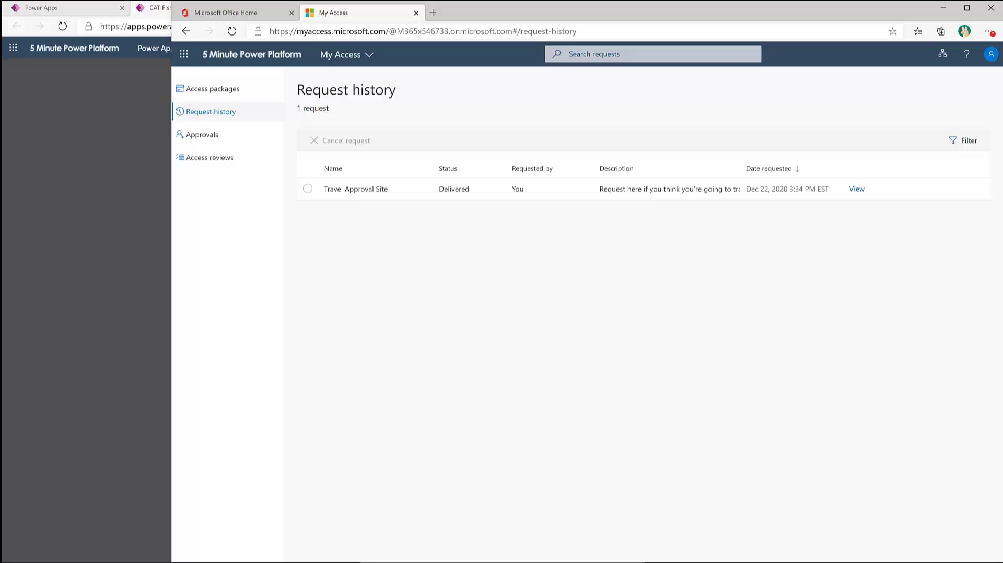
left_click(224, 90)
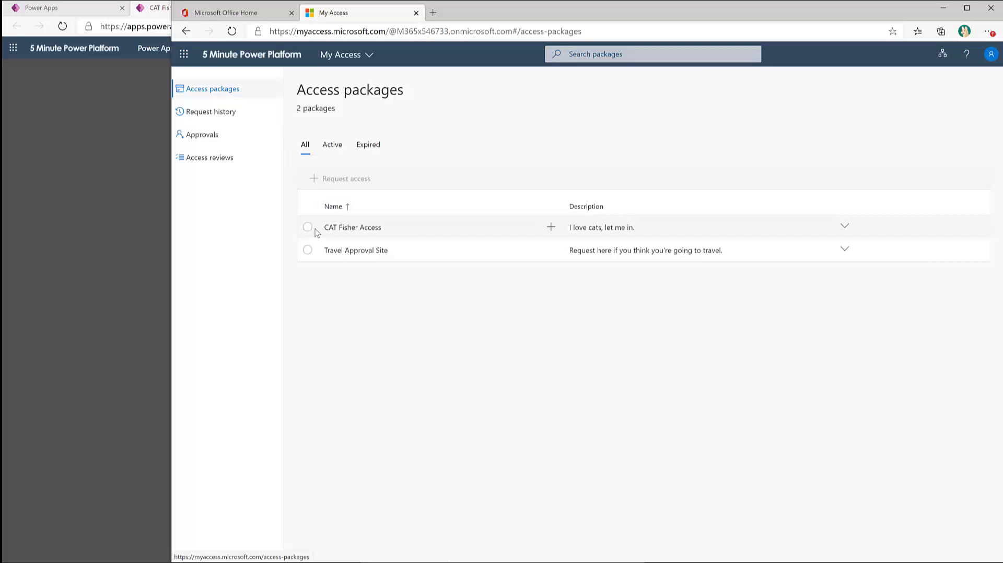
left_click(551, 226)
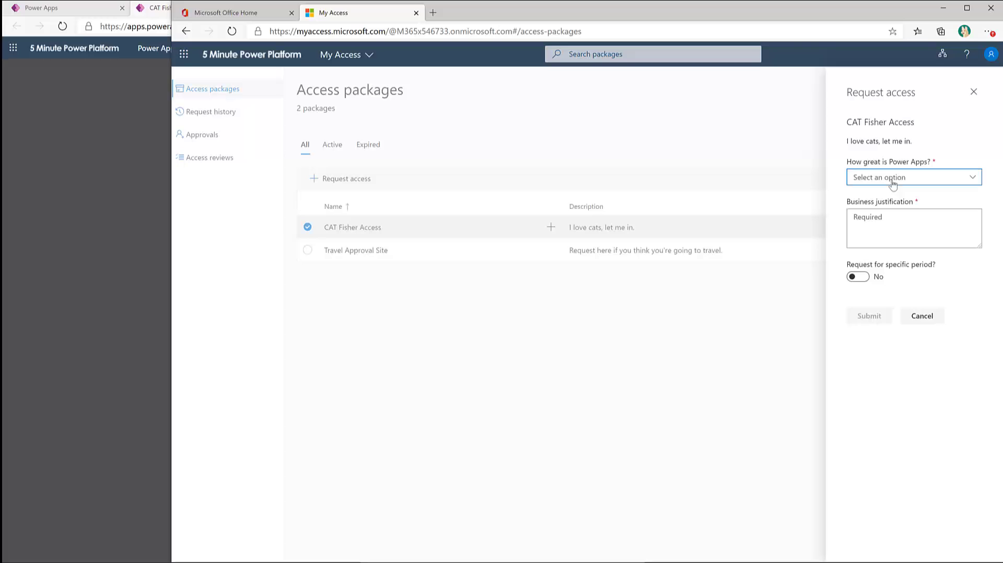
Answer the Power Apps question with All of the above, enter the business justification "I really do like cats" and submit the request
left_click(892, 179)
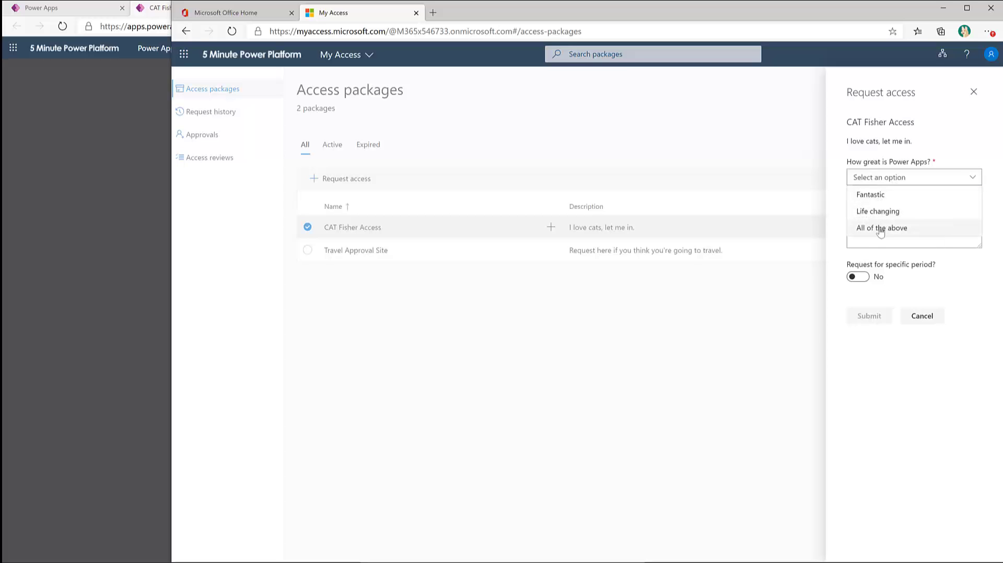
left_click(884, 228)
left_click(878, 228)
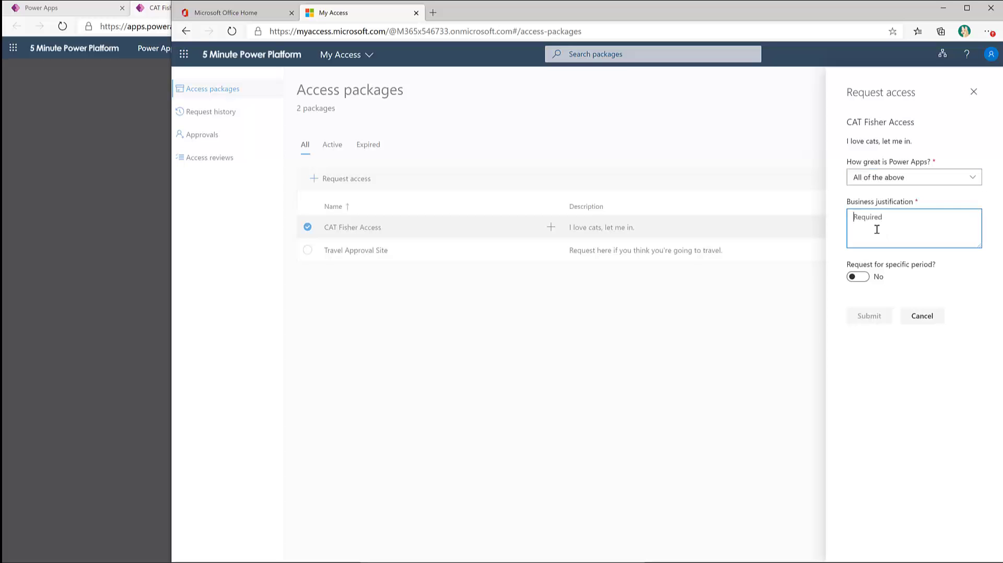
type("I really do like cats")
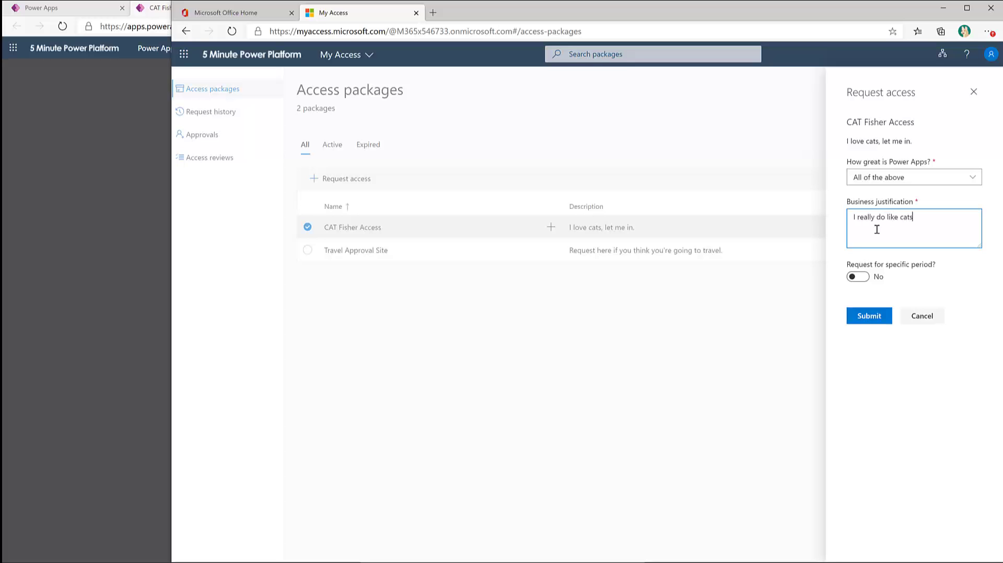
left_click(864, 315)
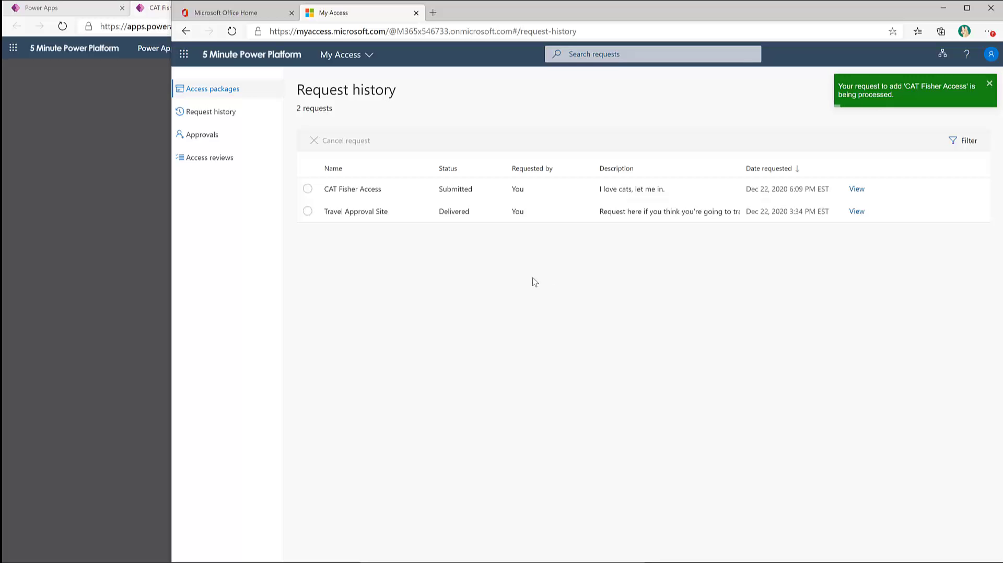
Refresh the request history and examine the status and details of the CAT Fisher Access request
key("F5")
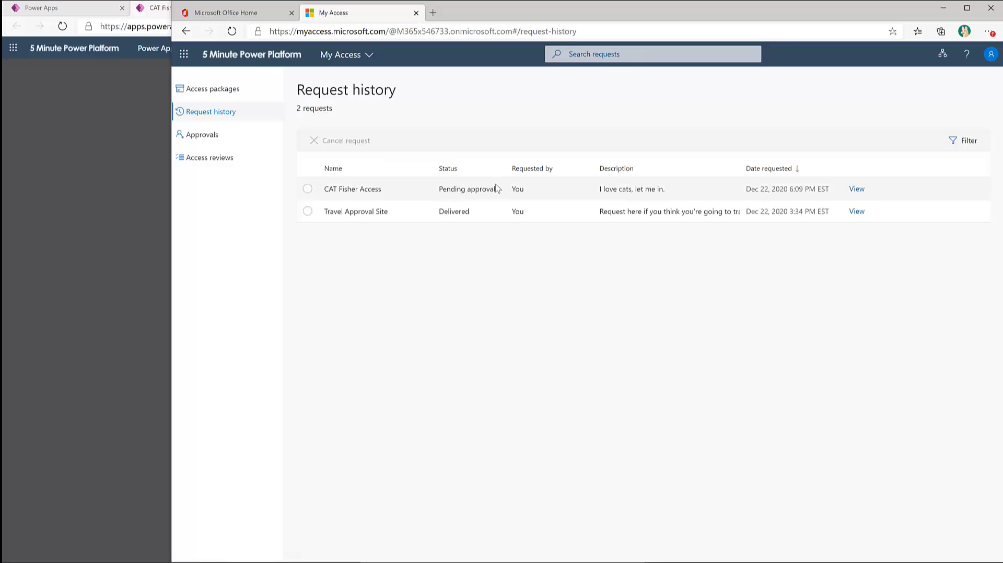
left_click(856, 190)
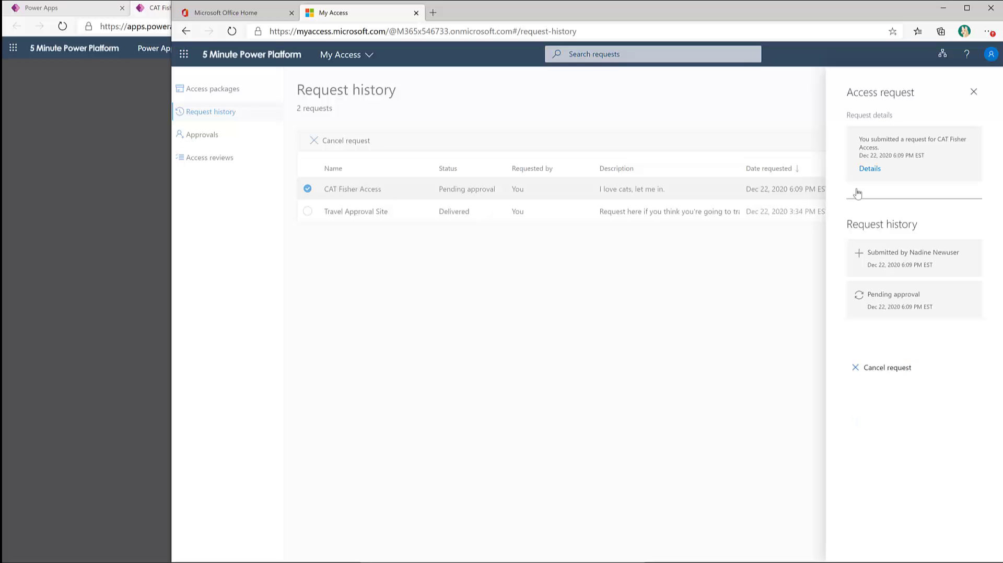
left_click(766, 332)
Switch to the administrator's My Access approvals and approve the pending CAT Fisher Access request, giving a reason beginning "Yeah, cat"
left_click(141, 135)
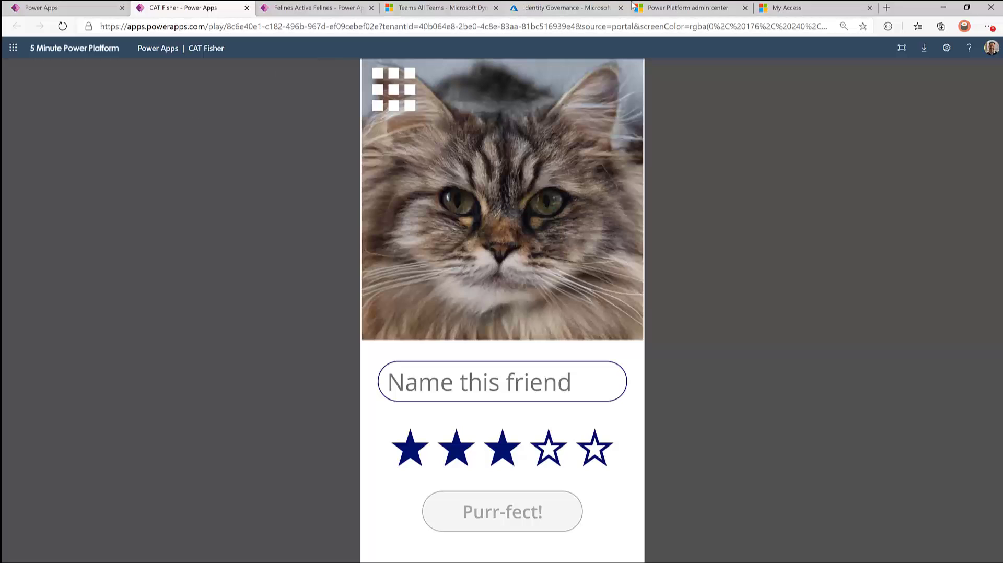
left_click(777, 10)
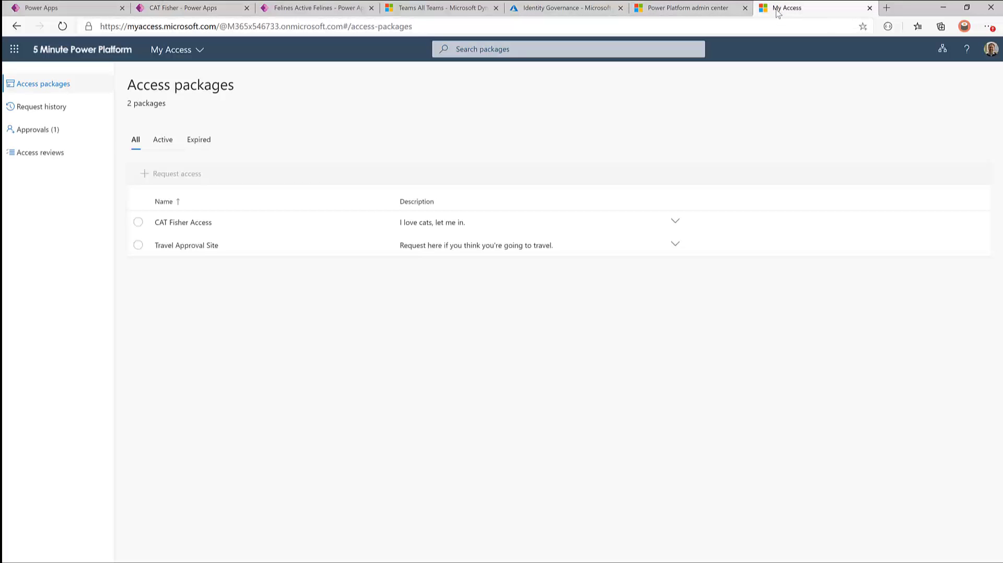
left_click(23, 131)
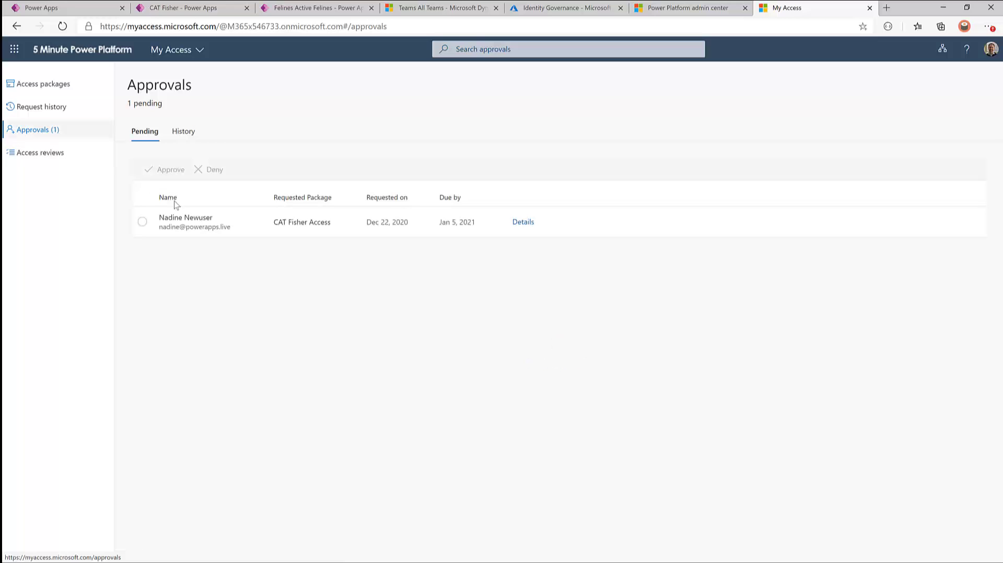
left_click(147, 227)
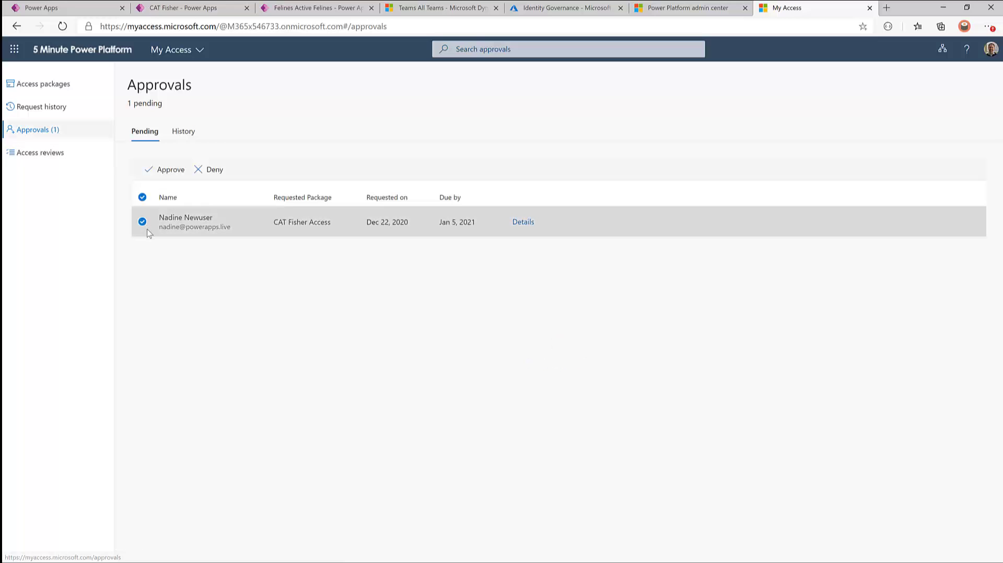
left_click(523, 223)
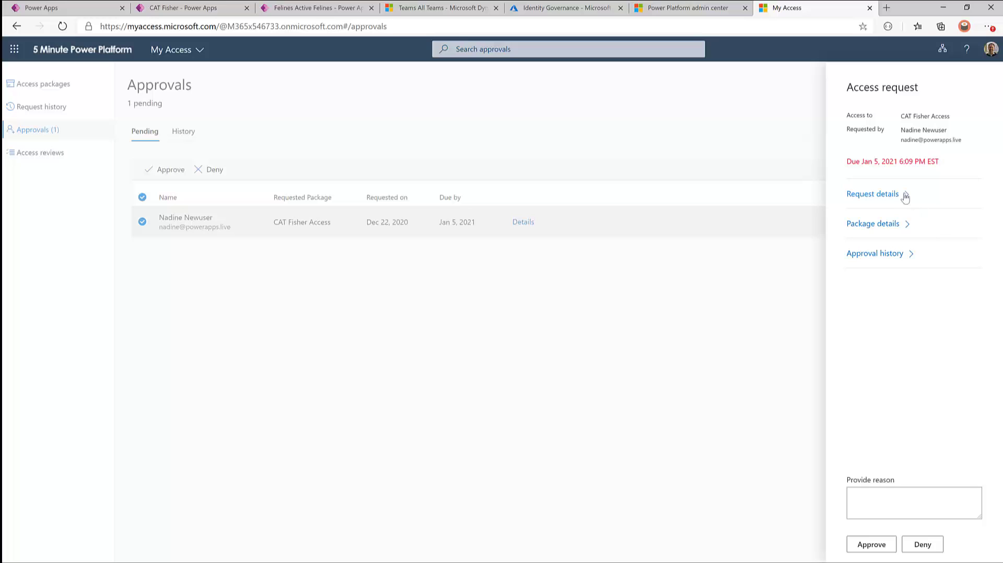
left_click(907, 499)
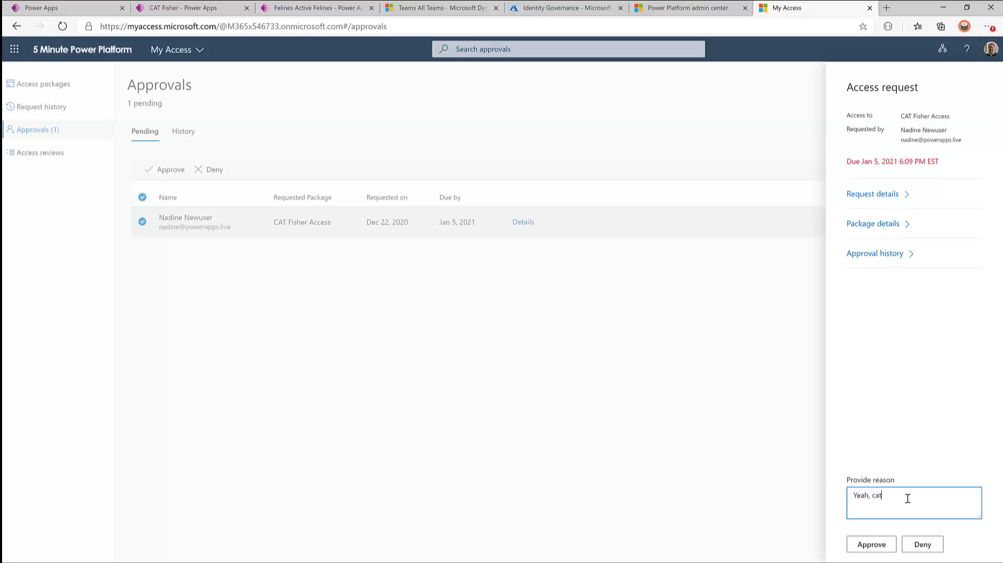
left_click(875, 549)
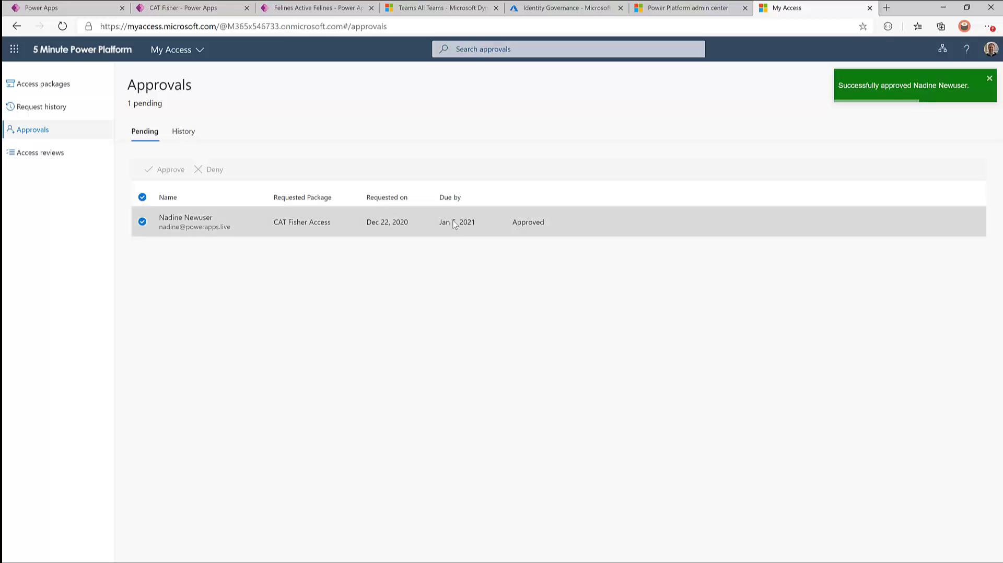
Switch to the test user's request history and refresh it until the CAT Fisher Access request's status updates
key("alt+Tab")
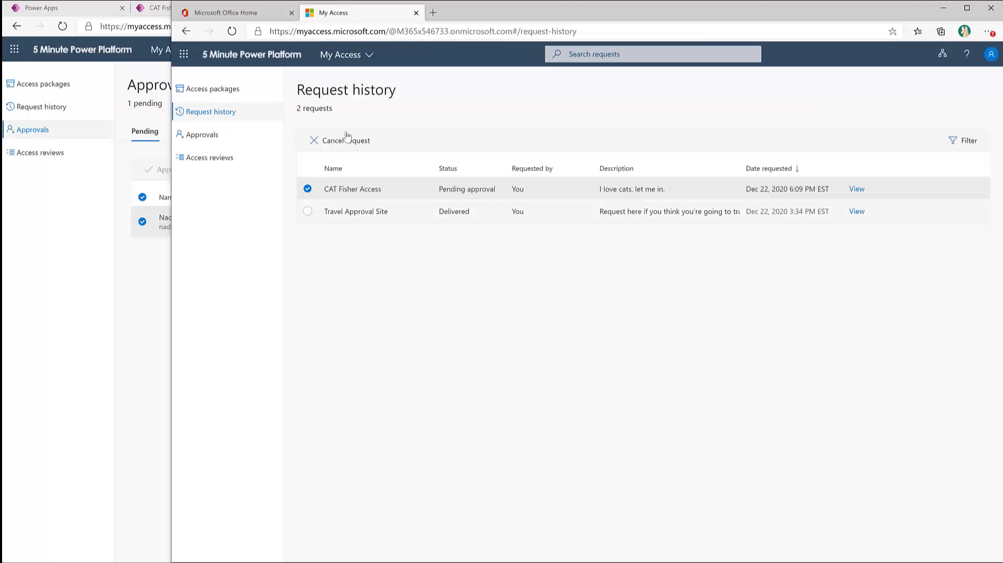
left_click(232, 32)
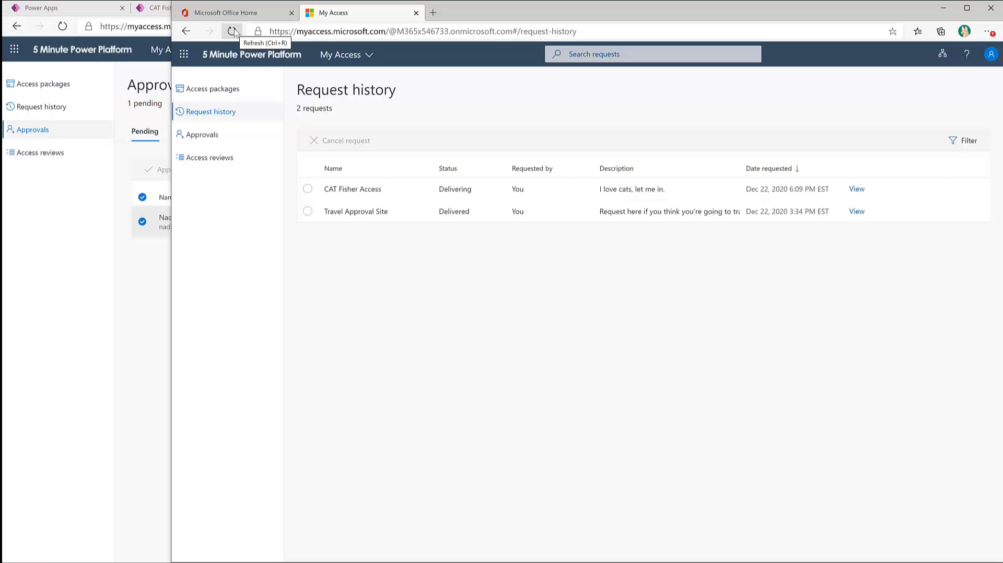
left_click(232, 32)
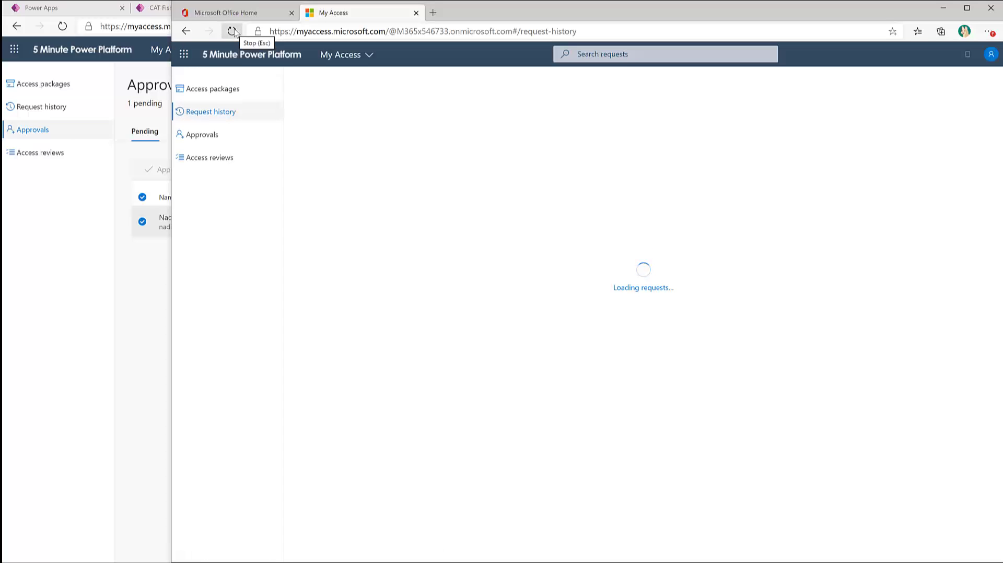
left_click(232, 31)
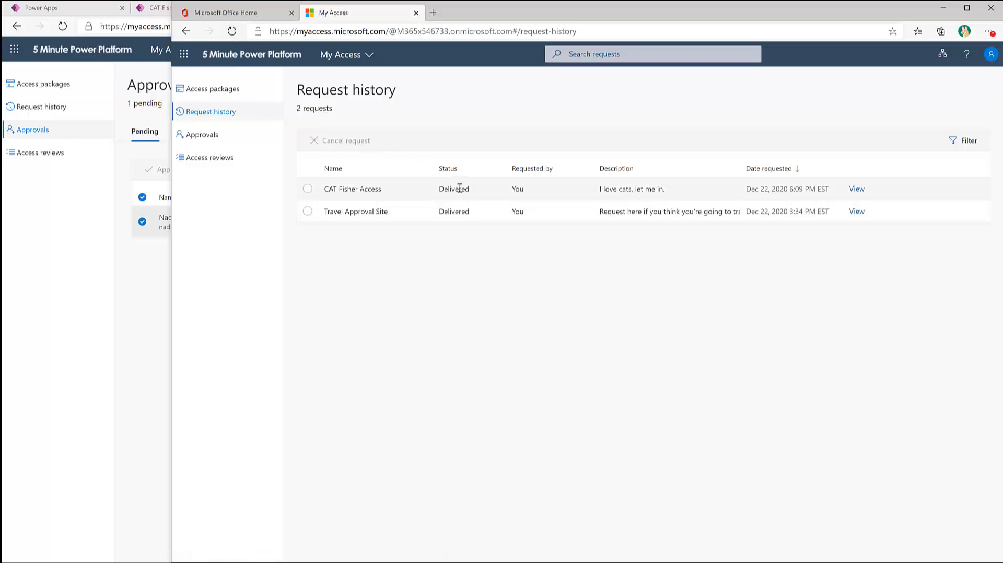
Switch to the administrator's Azure portal and examine the members of the Azure AD group CDS Demo - Access Group
left_click(155, 305)
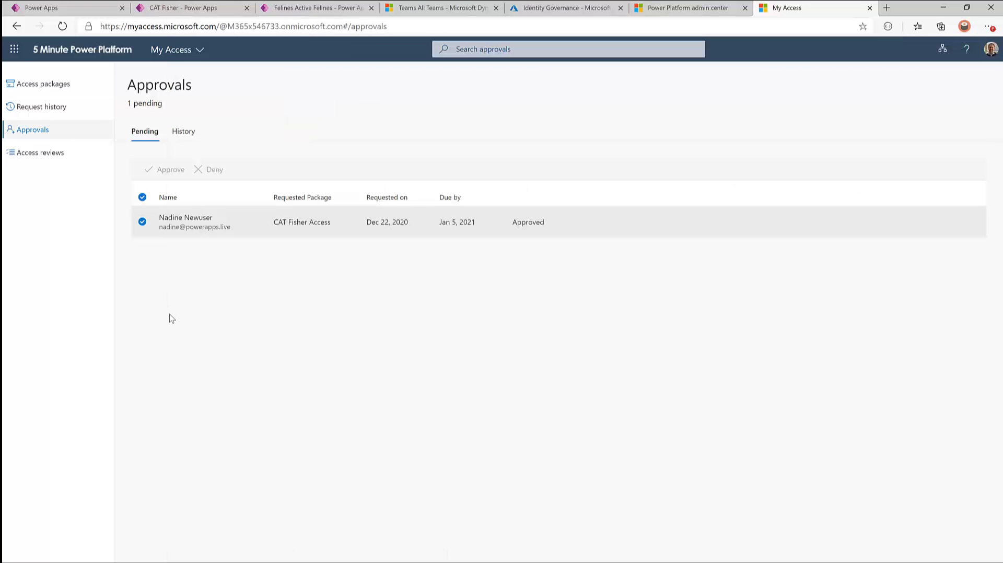
left_click(540, 14)
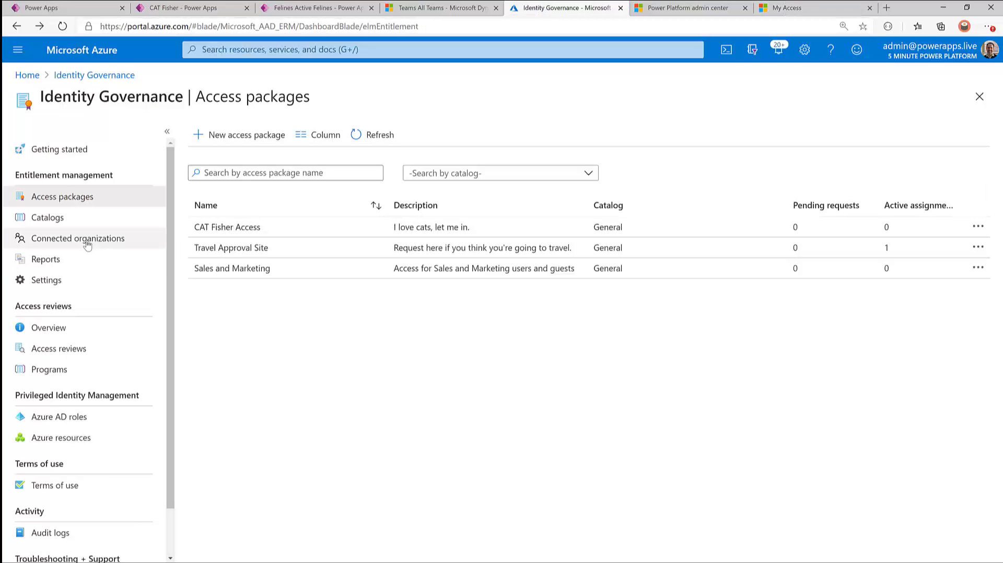
left_click(27, 75)
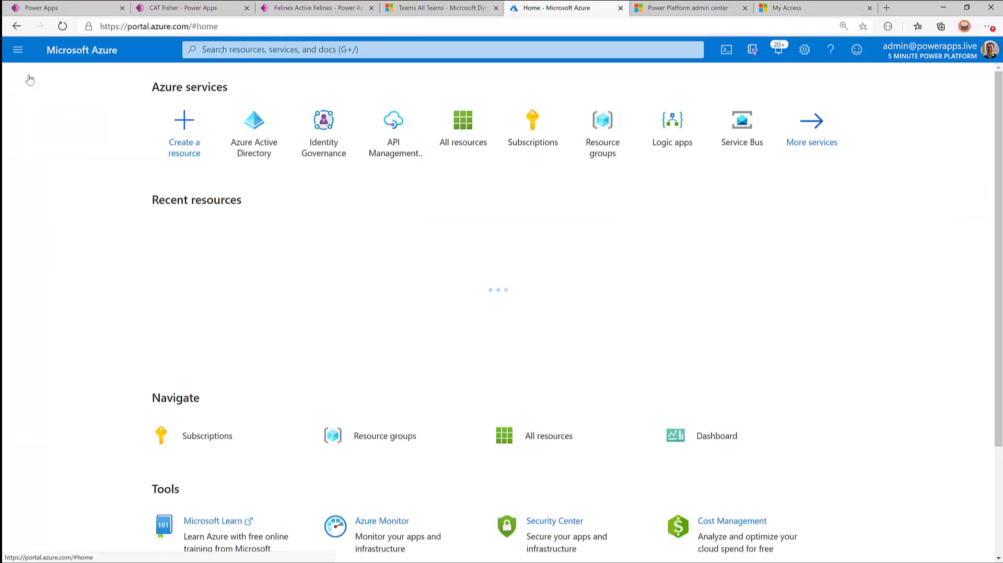
left_click(233, 124)
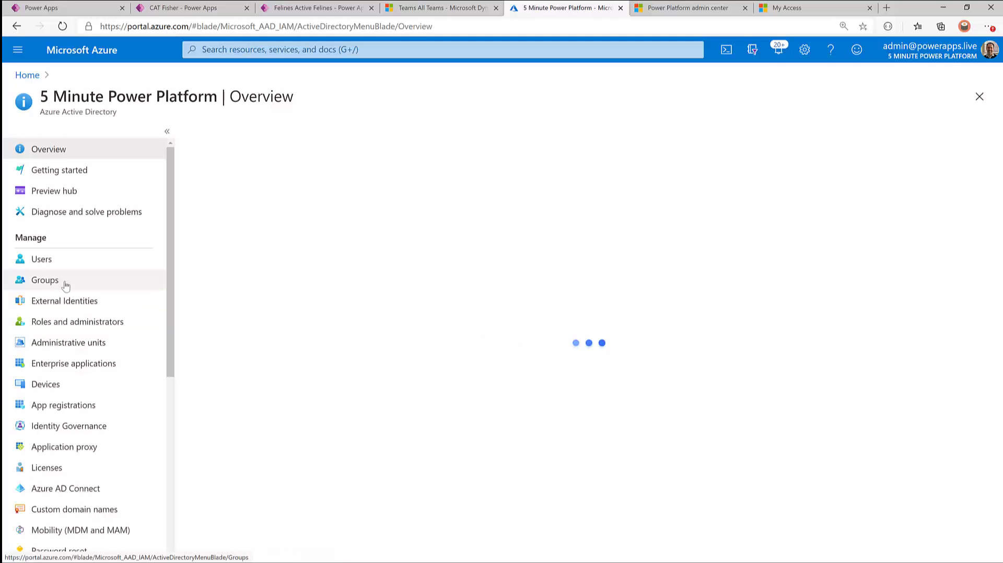
left_click(58, 285)
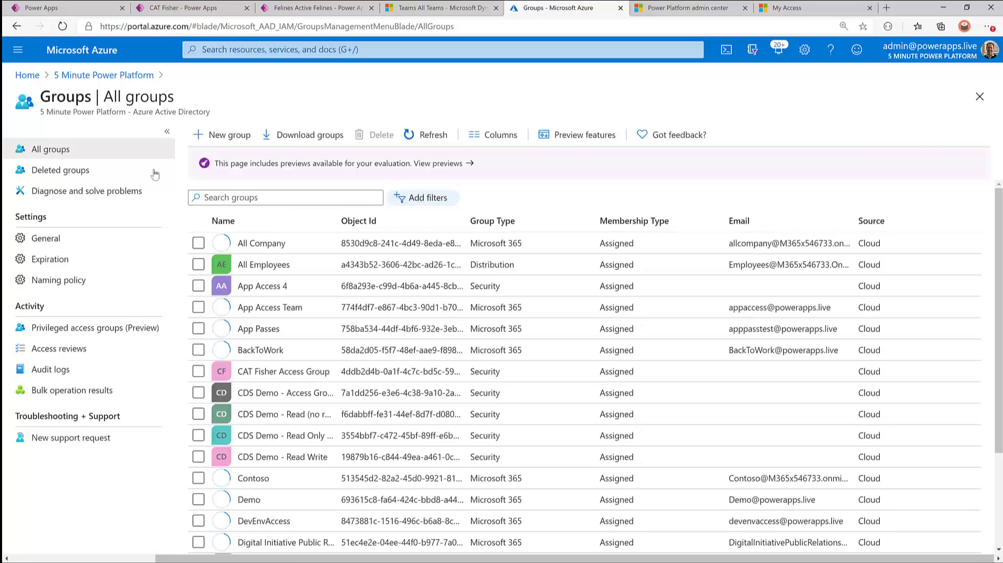
left_click(255, 198)
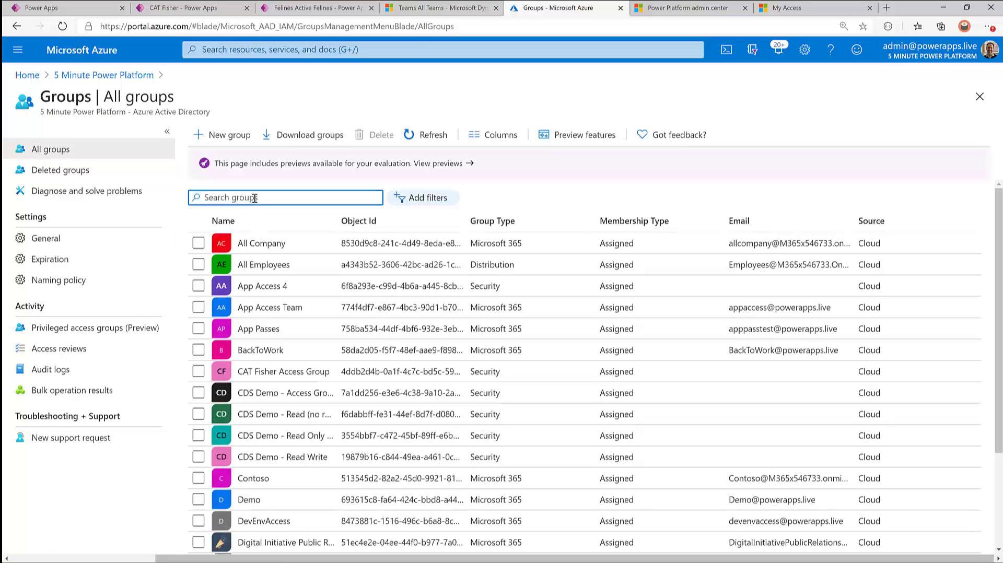
left_click(345, 391)
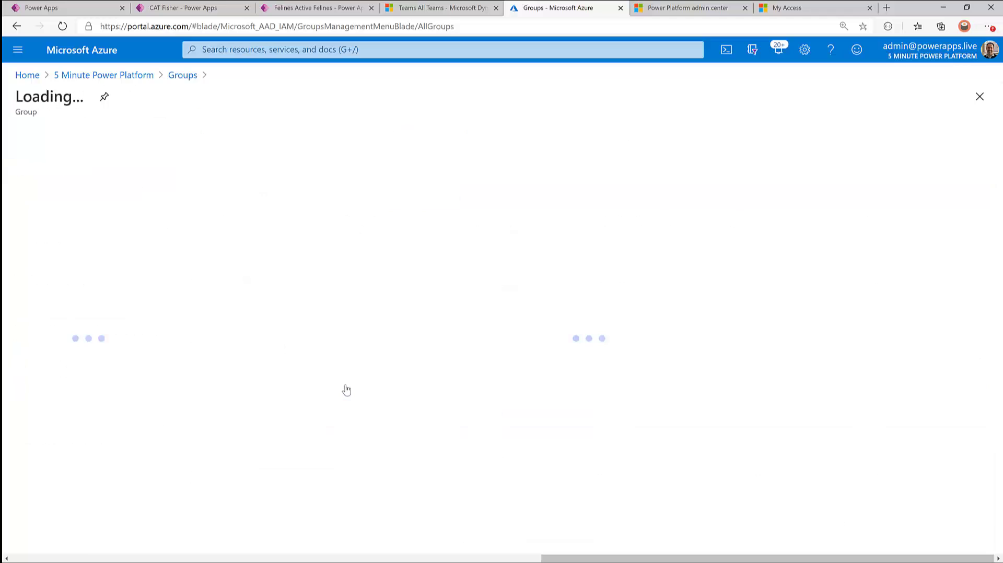
left_click(55, 239)
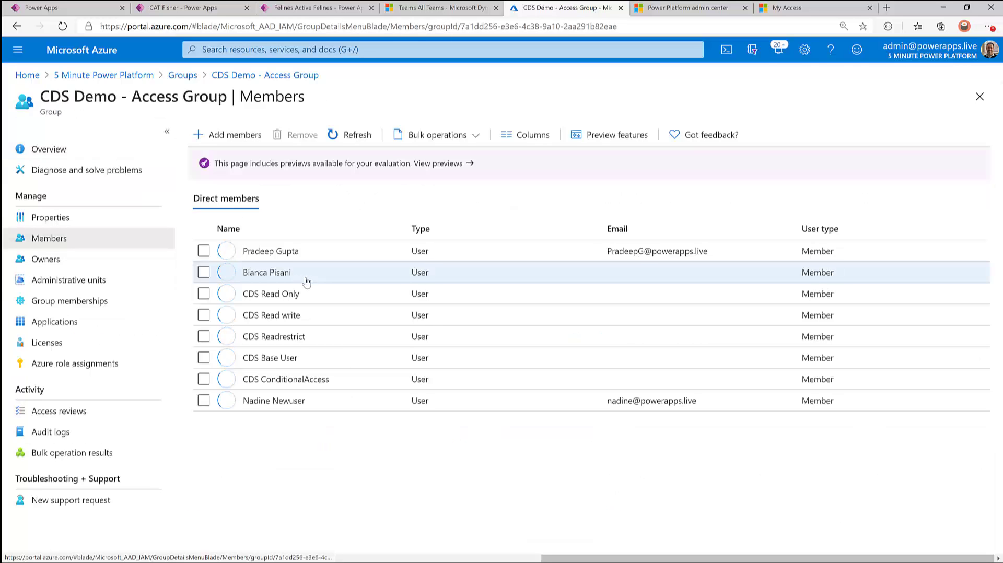
Search the Azure AD groups for "cat" and examine the CAT Fisher Access Group's members
left_click(187, 77)
left_click(324, 197)
type("cat")
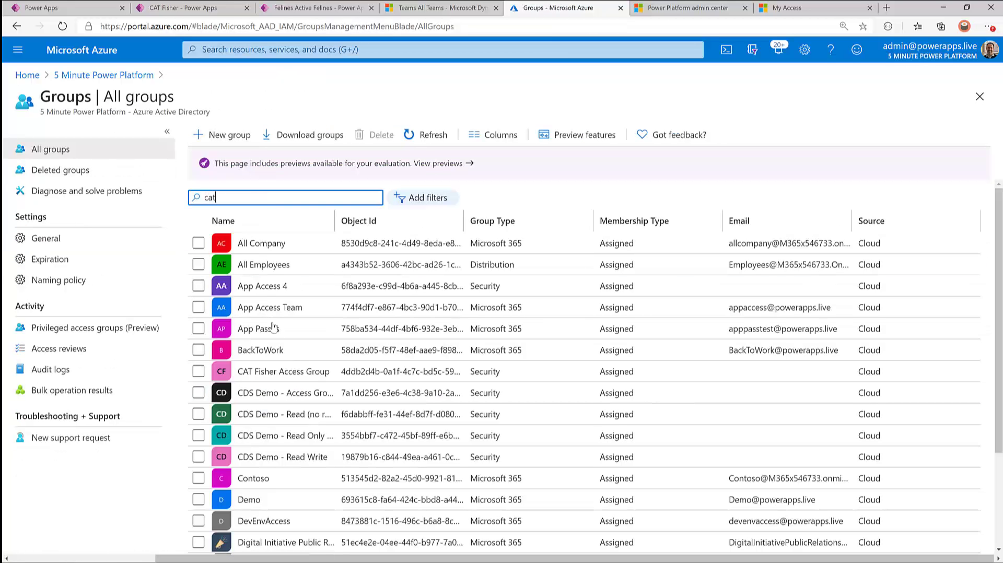
left_click(292, 247)
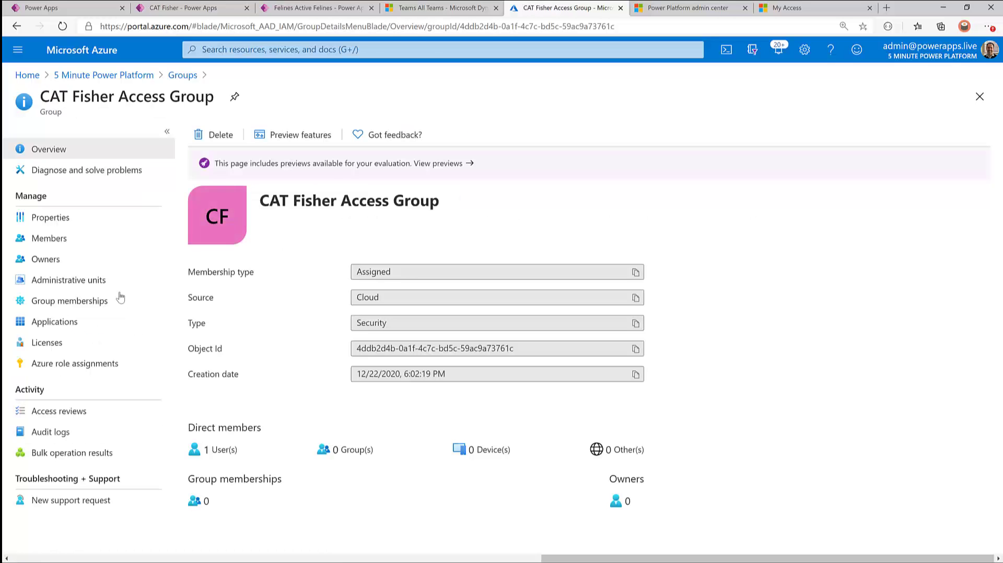
left_click(49, 238)
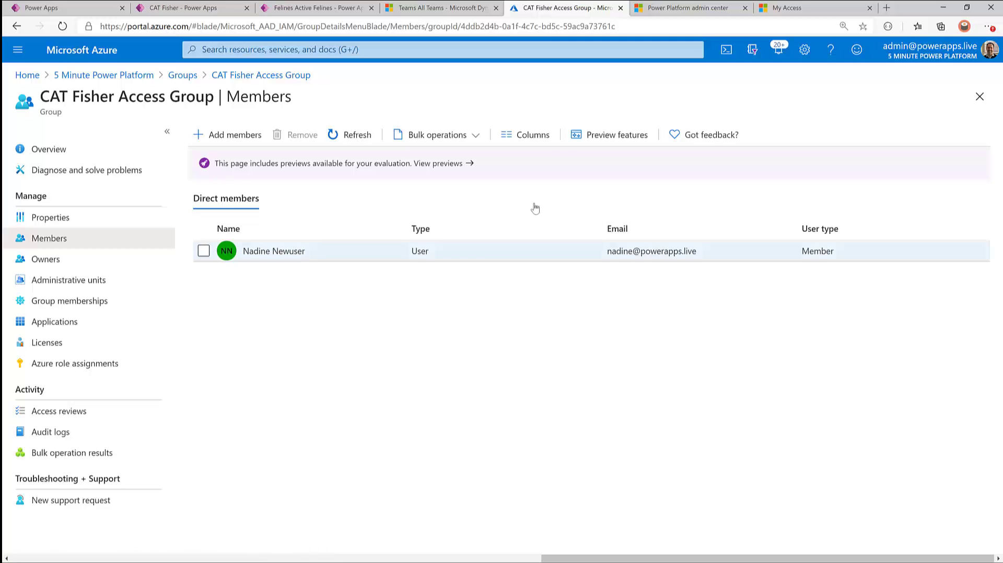
In the Power Platform admin center, open the CDS AD Demo environment's user settings and look through the users list
left_click(680, 12)
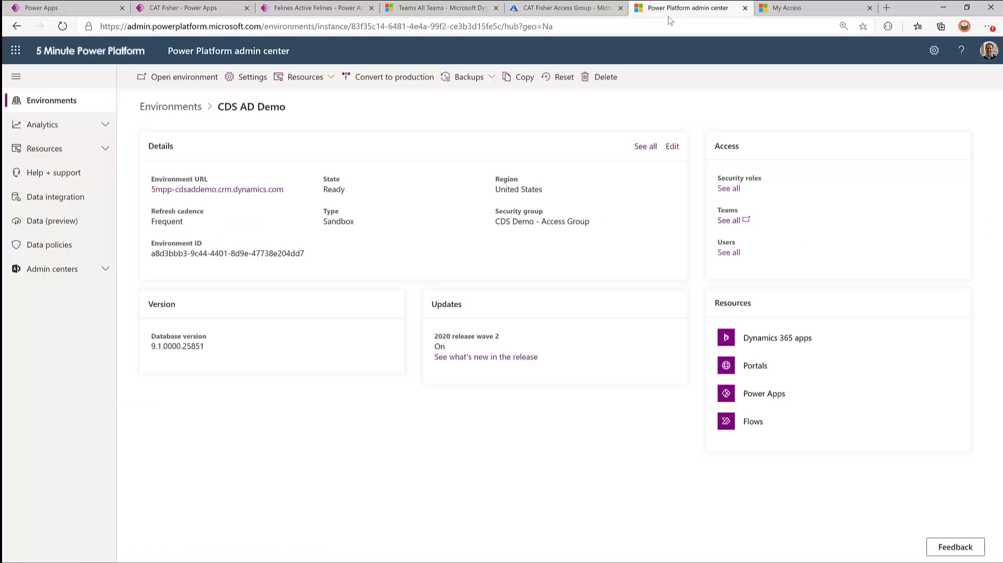
left_click(249, 77)
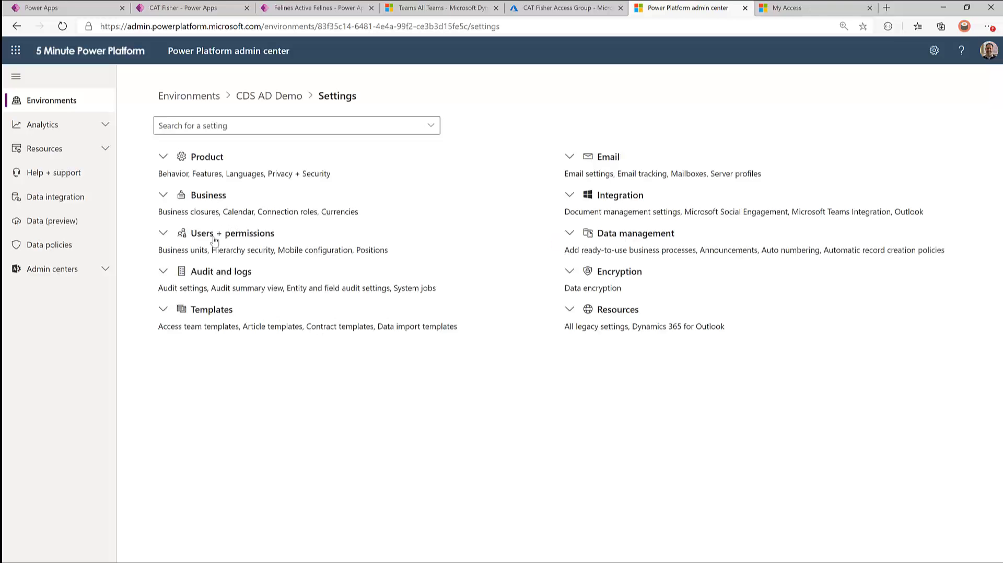
left_click(215, 235)
left_click(171, 351)
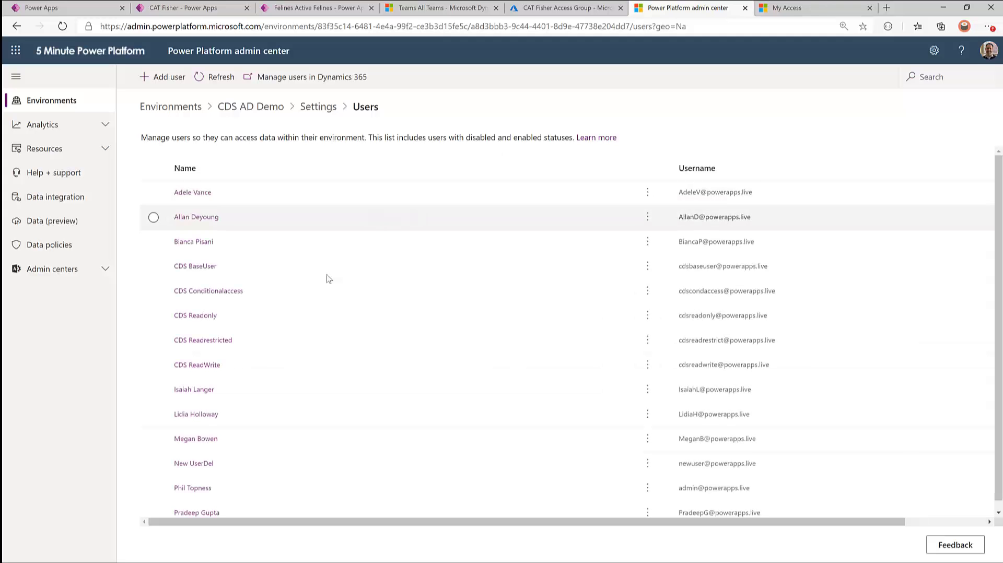
scroll(323, 298, "down", 1)
scroll(376, 222, "up", 1)
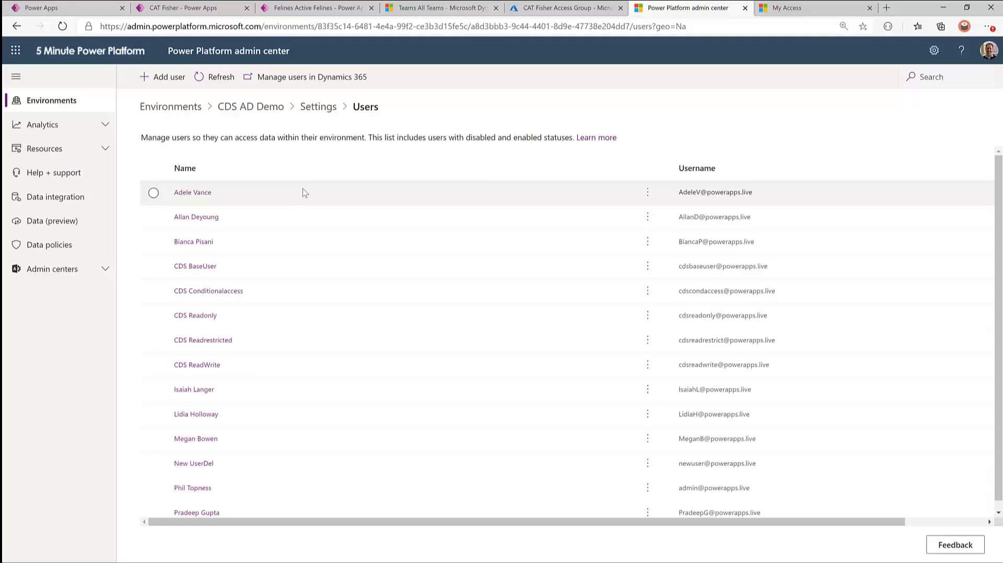
Refresh the CDS AD Demo users list until it is updated and check it for the test user
left_click(214, 79)
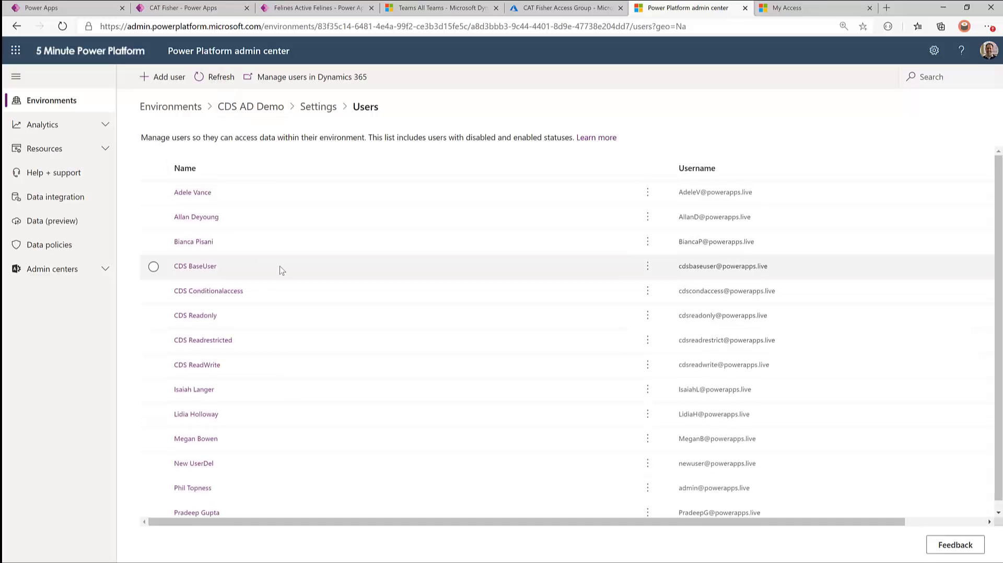
key("alt+Tab")
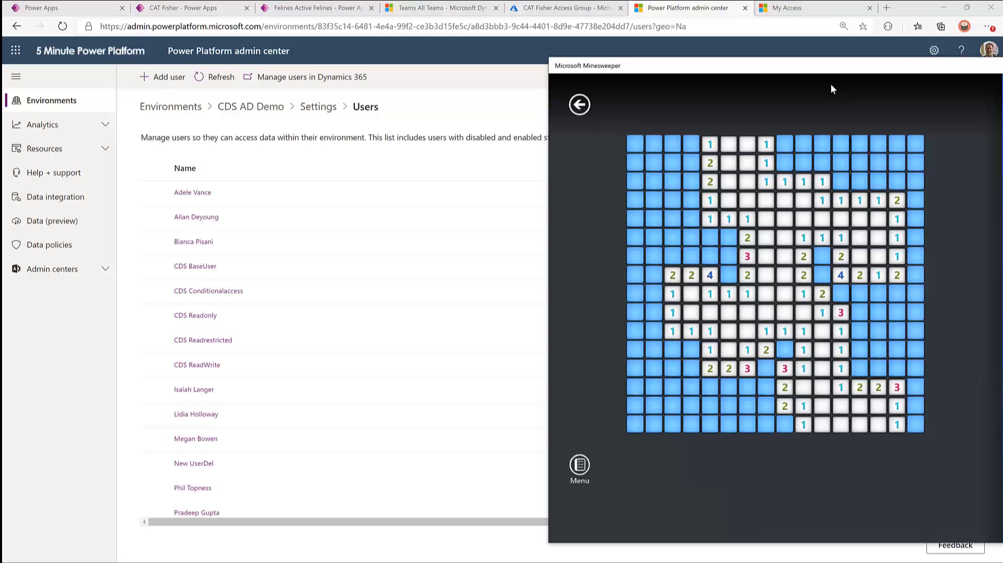
left_click(842, 180)
left_click(215, 77)
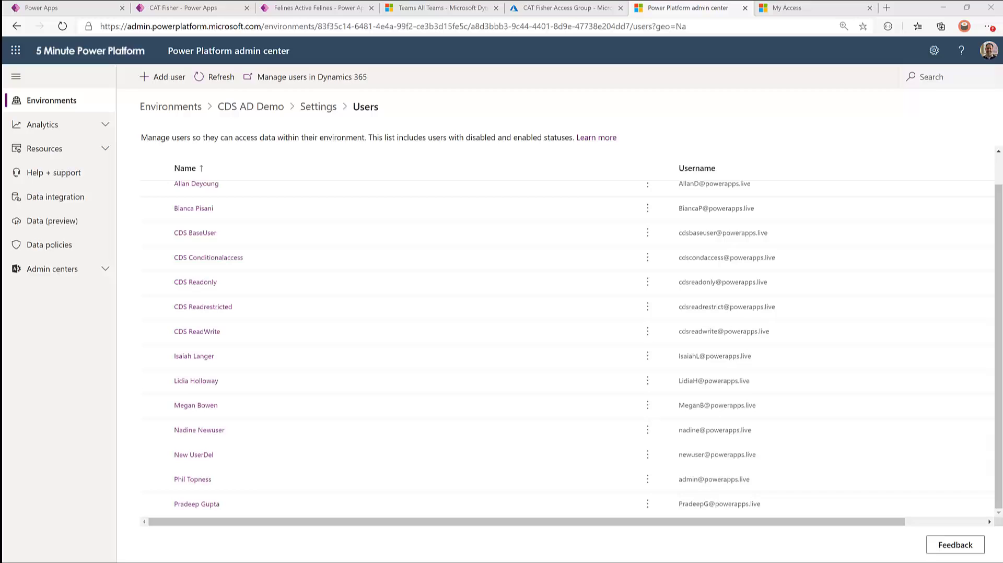
Copy the address of the administrator's CAT-alog Active Felines view and open it in a new tab of the test user's browser
key("alt+Tab")
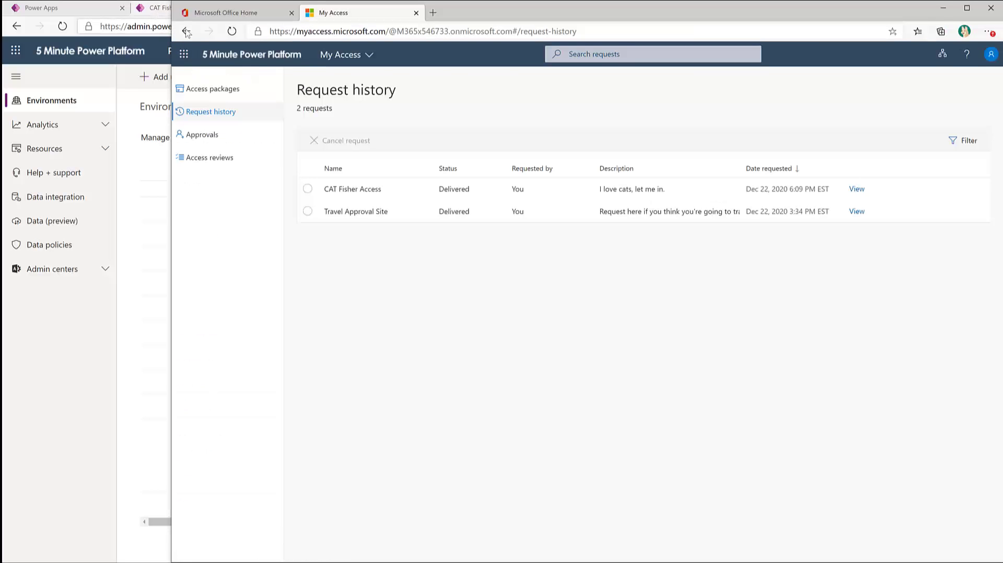
key("alt+Tab")
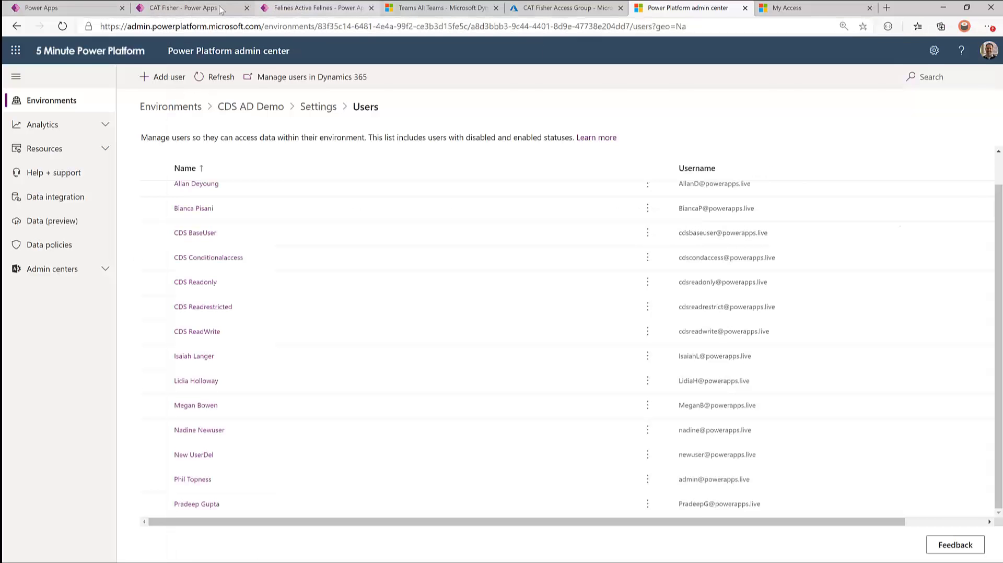
key("ctrl+3")
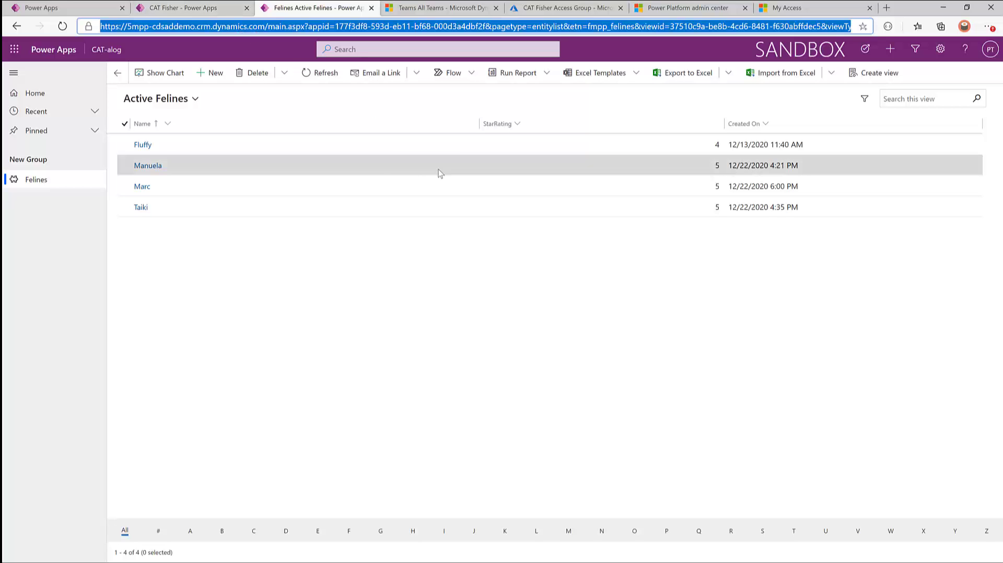
key("ctrl+6")
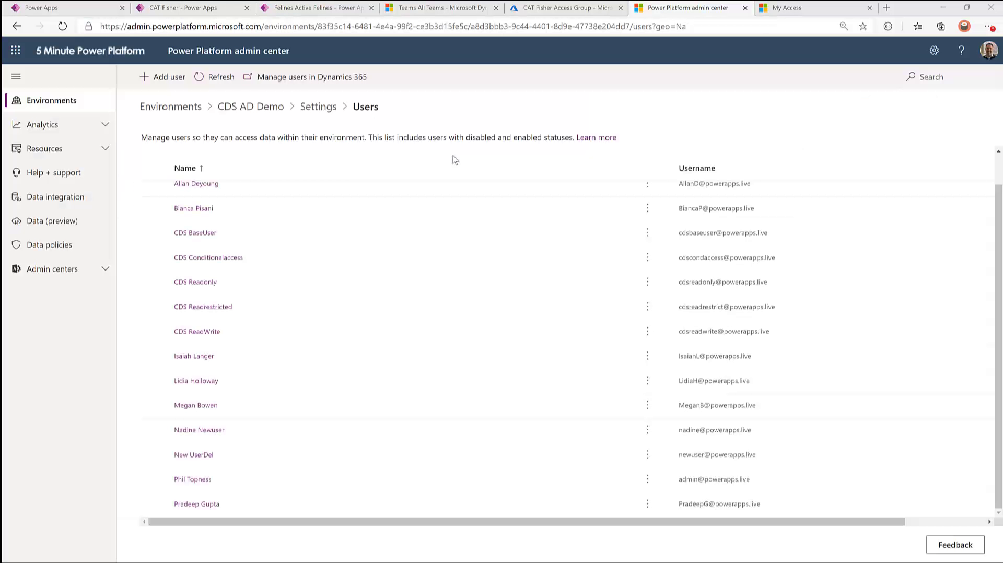
key("alt+Tab")
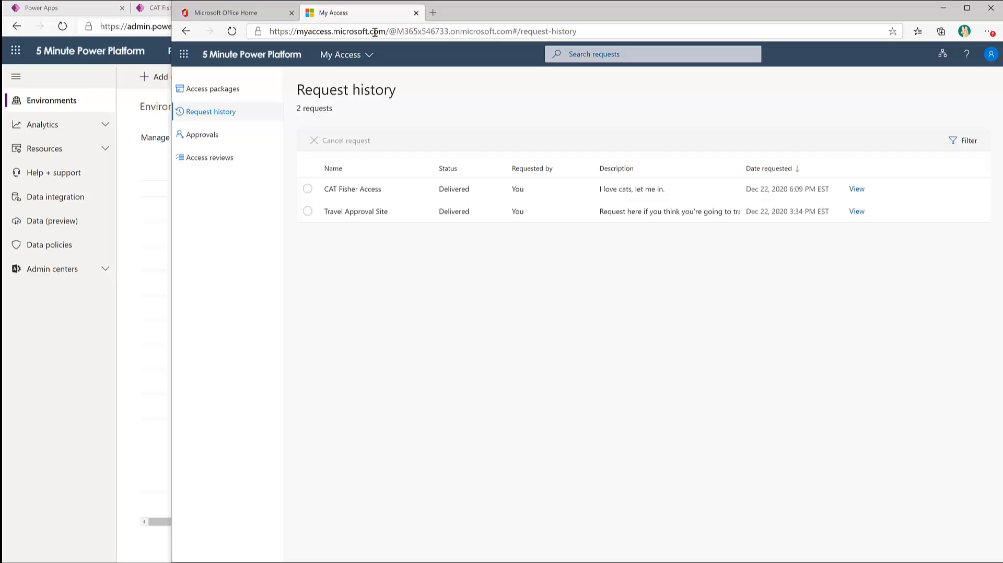
key("ctrl+t")
key("ctrl+v")
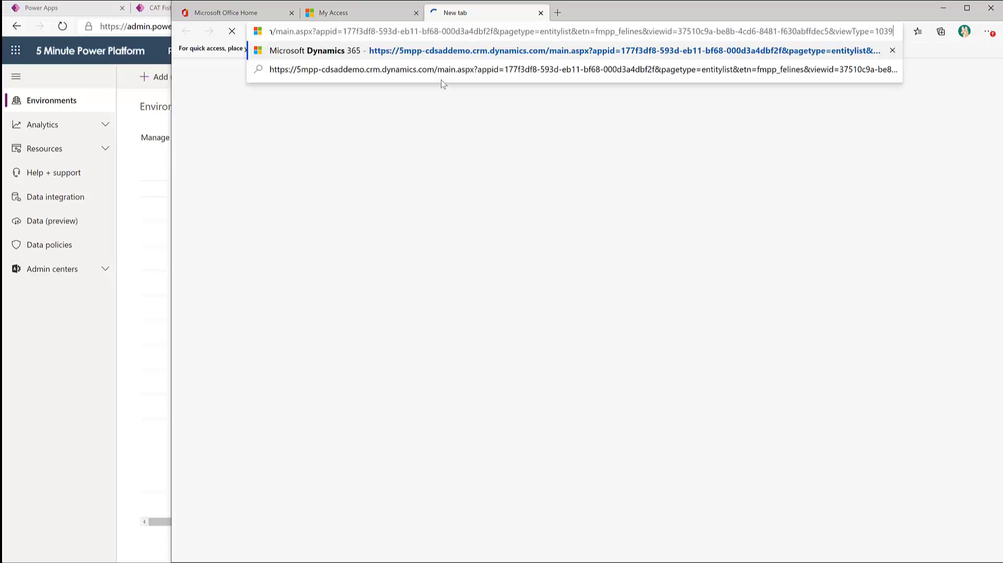
key("Return")
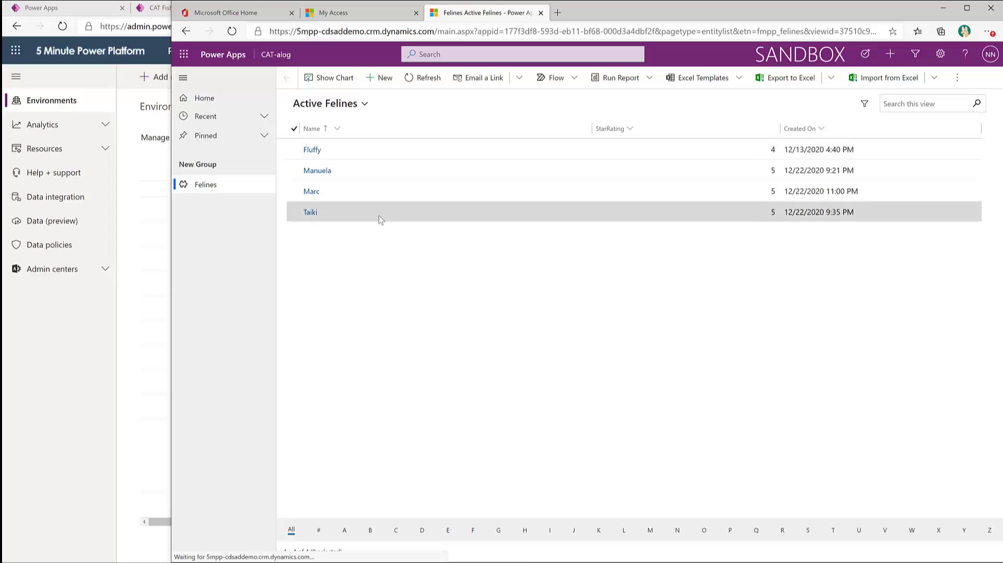
Copy the CAT Fisher app's address from the administrator's browser and open it in a new tab of the test user's browser
left_click(157, 272)
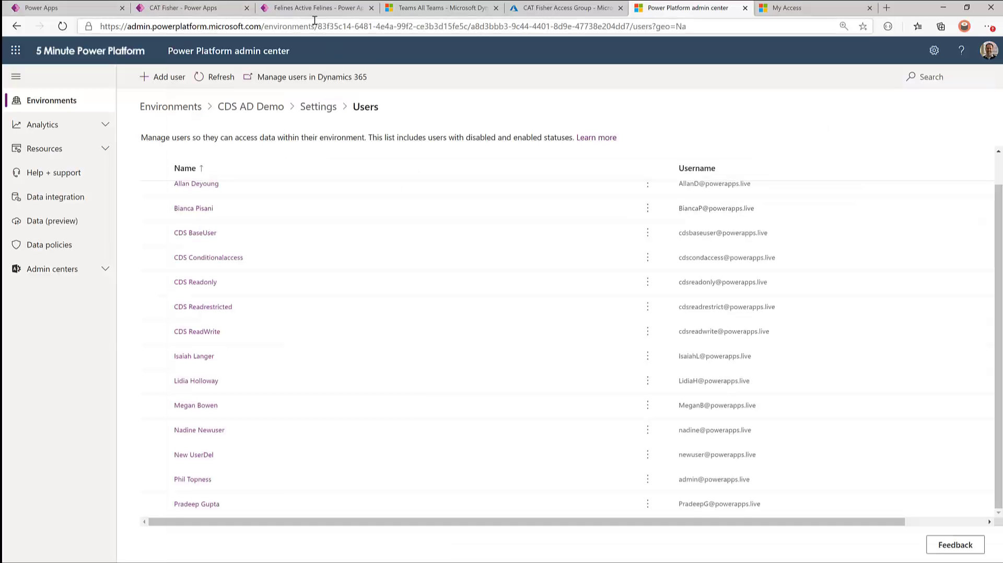
left_click(213, 6)
left_click_drag(227, 26, 230, 25)
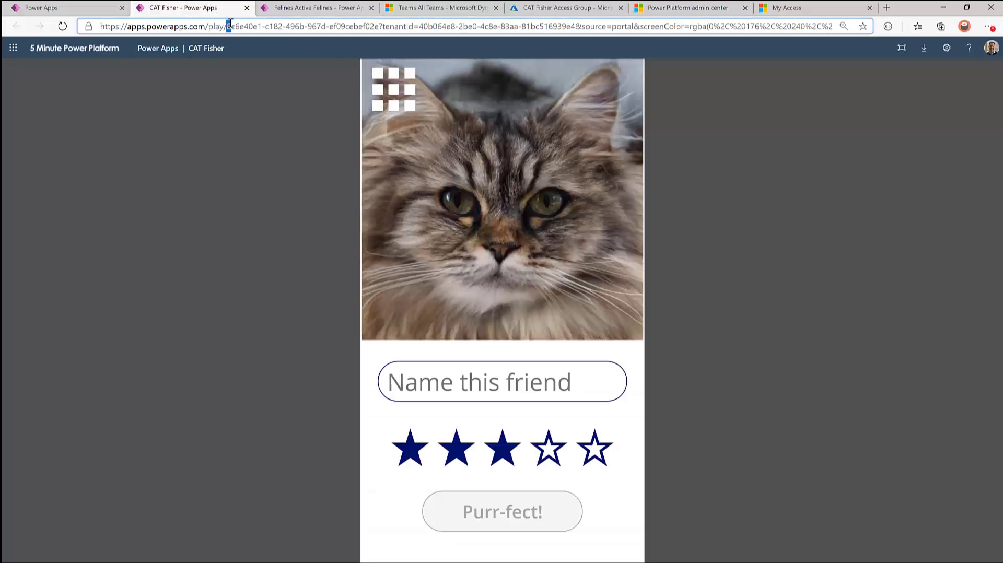
key("ctrl+a")
key("ctrl+c")
key("alt+Tab")
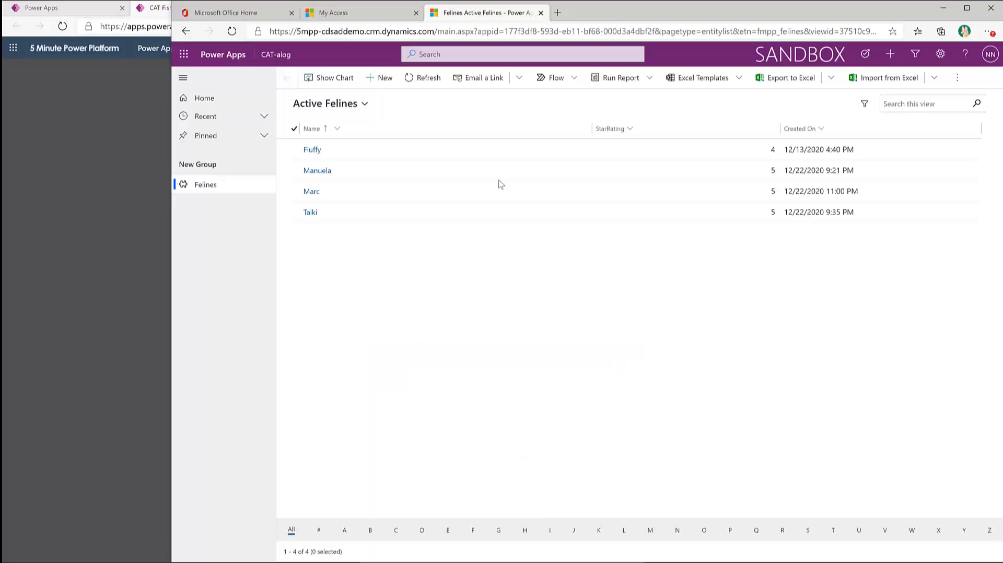
key("ctrl+t")
key("ctrl+v")
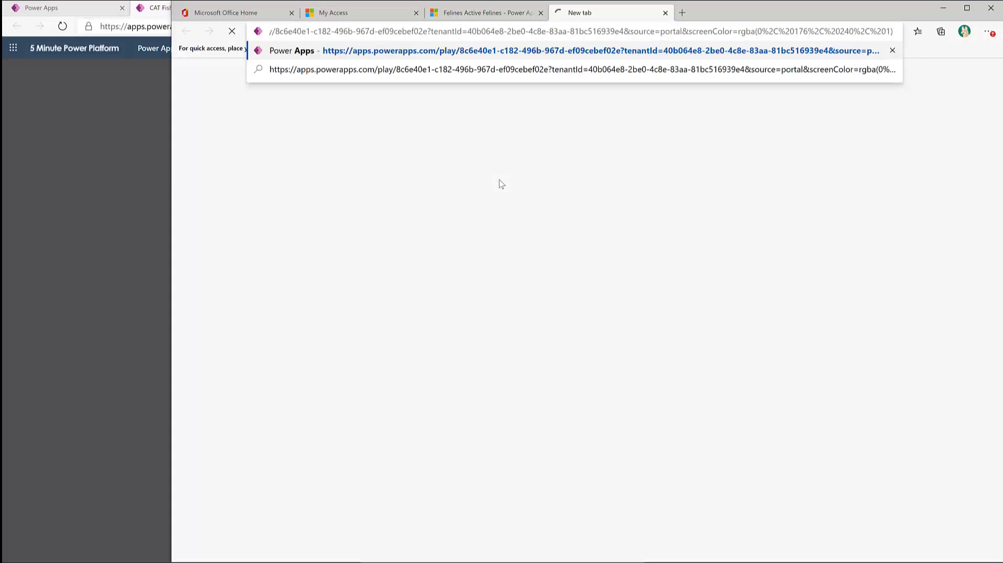
key("Return")
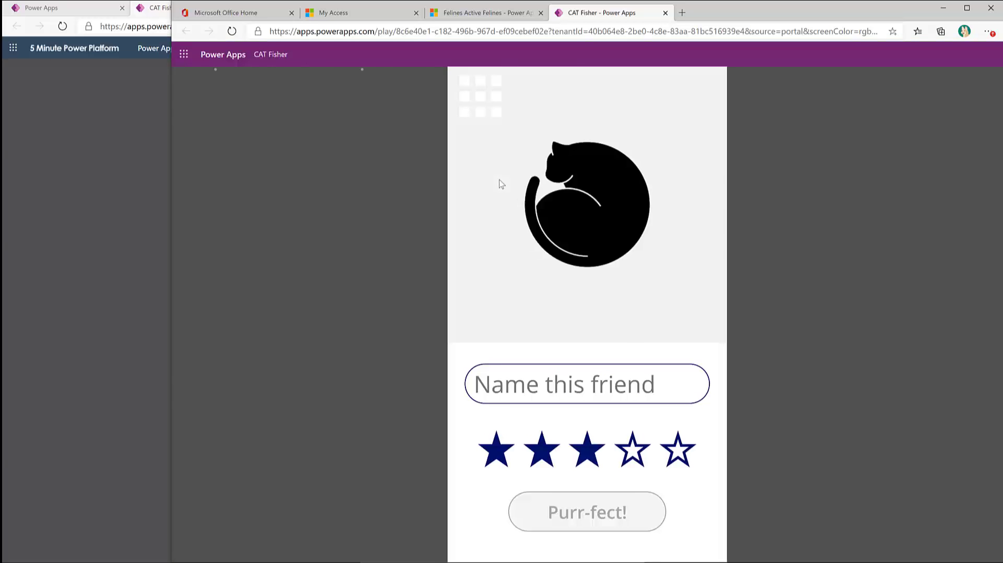
Name the displayed cat Saurabh, give it five stars and submit it in CAT Fisher
left_click(576, 389)
type("Saur")
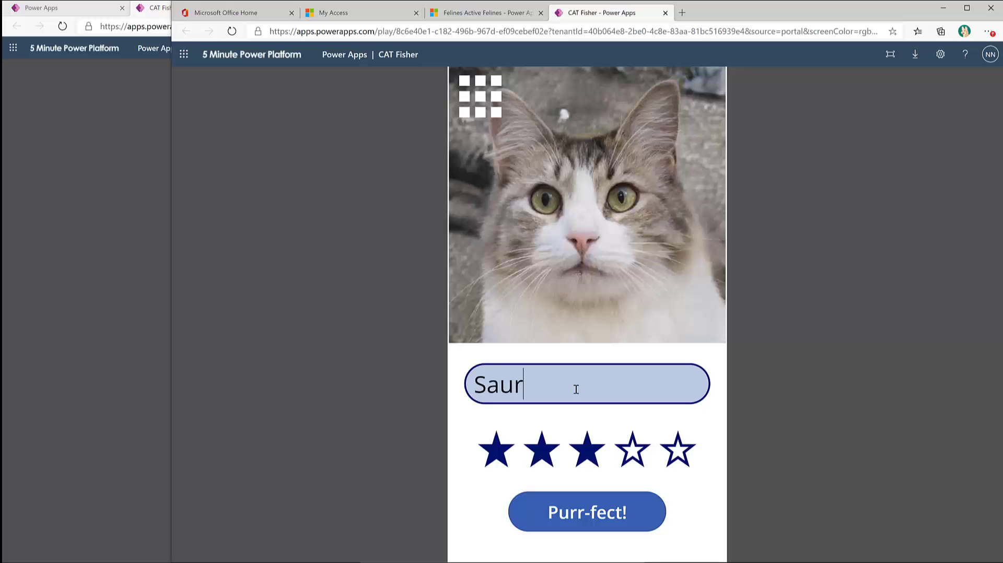
key("BackSpace")
type("rabh")
left_click(678, 448)
left_click(627, 516)
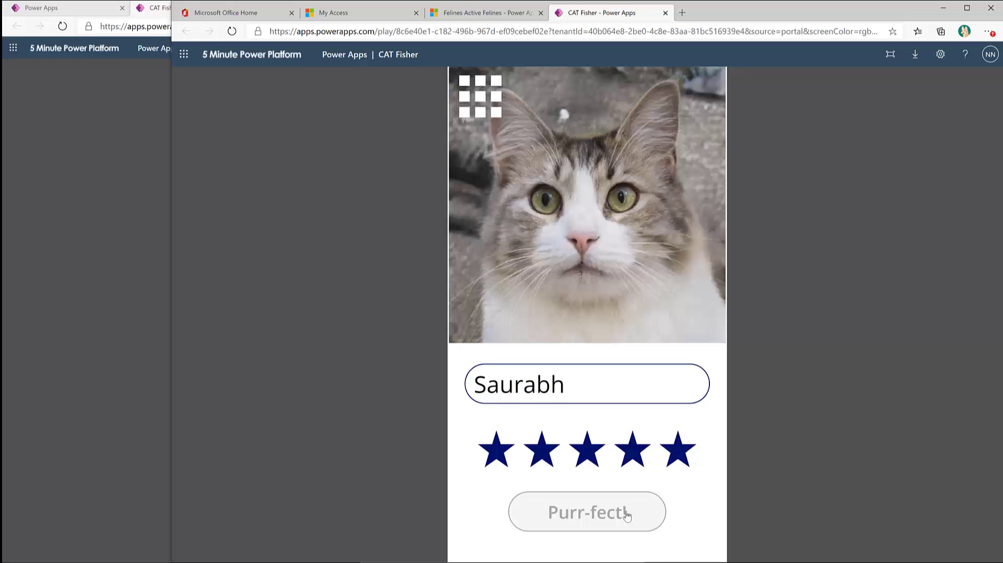
Check the Cat Fisher list for the submitted cat and return to the test user's request history in My Access
left_click(483, 86)
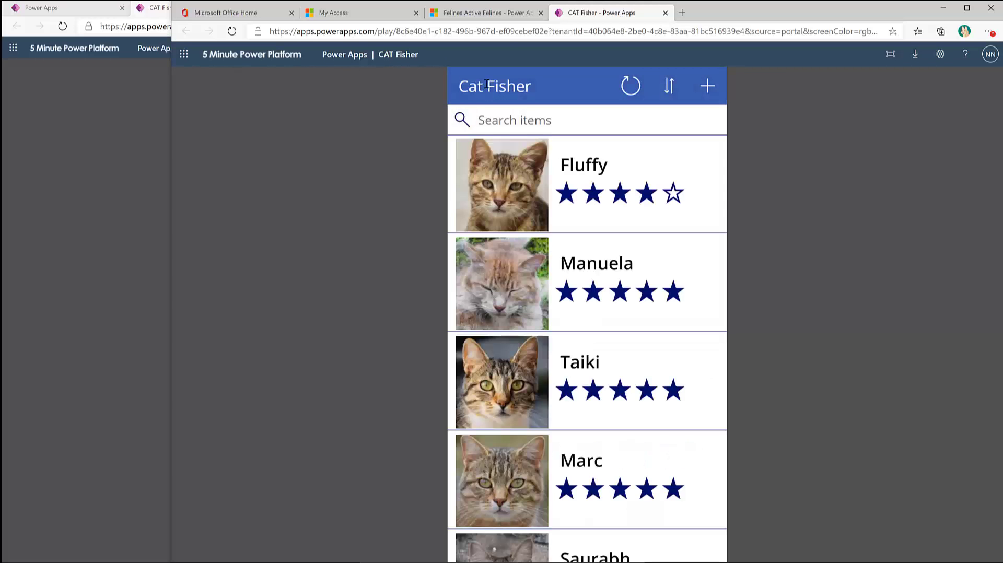
scroll(534, 165, "down", 1)
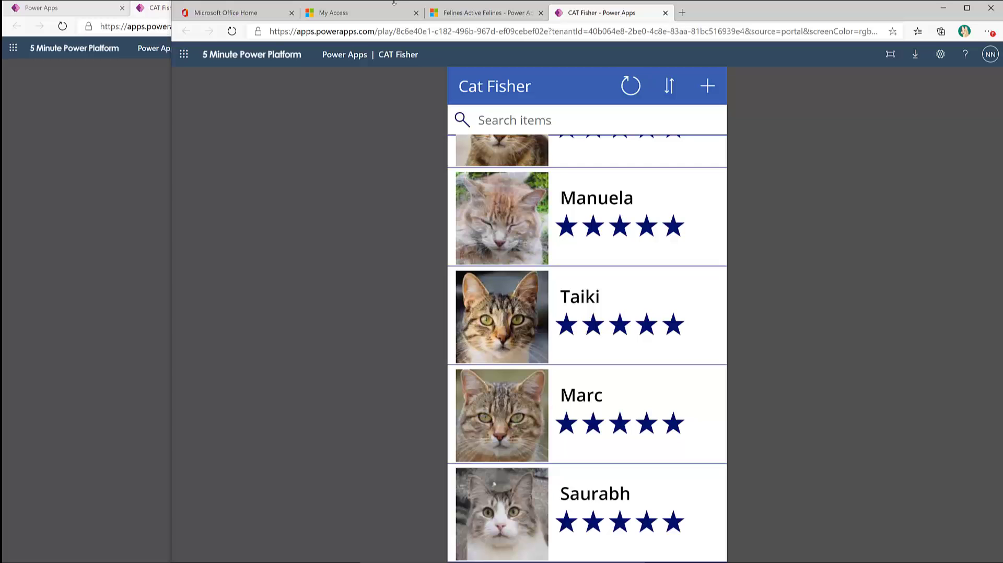
left_click(351, 15)
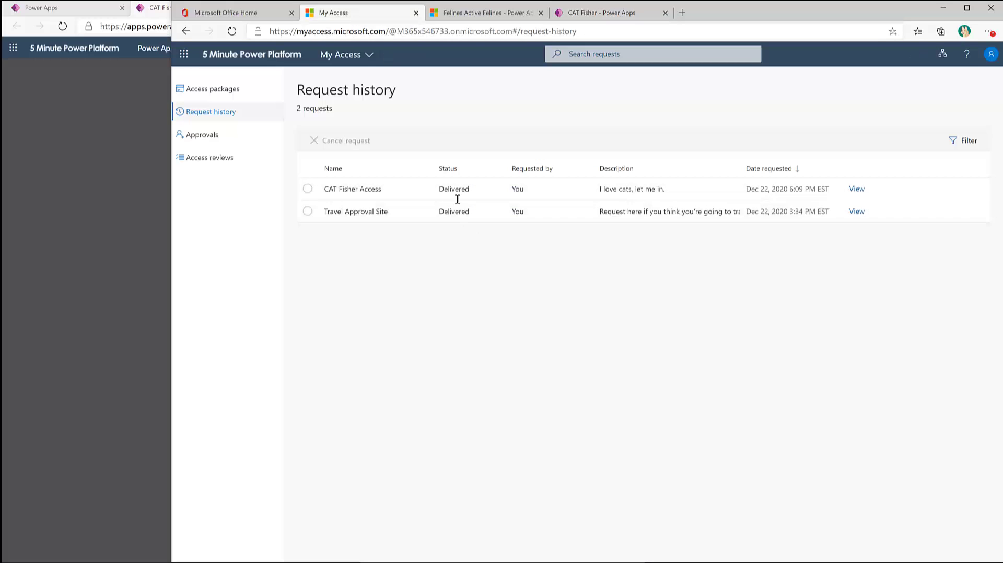